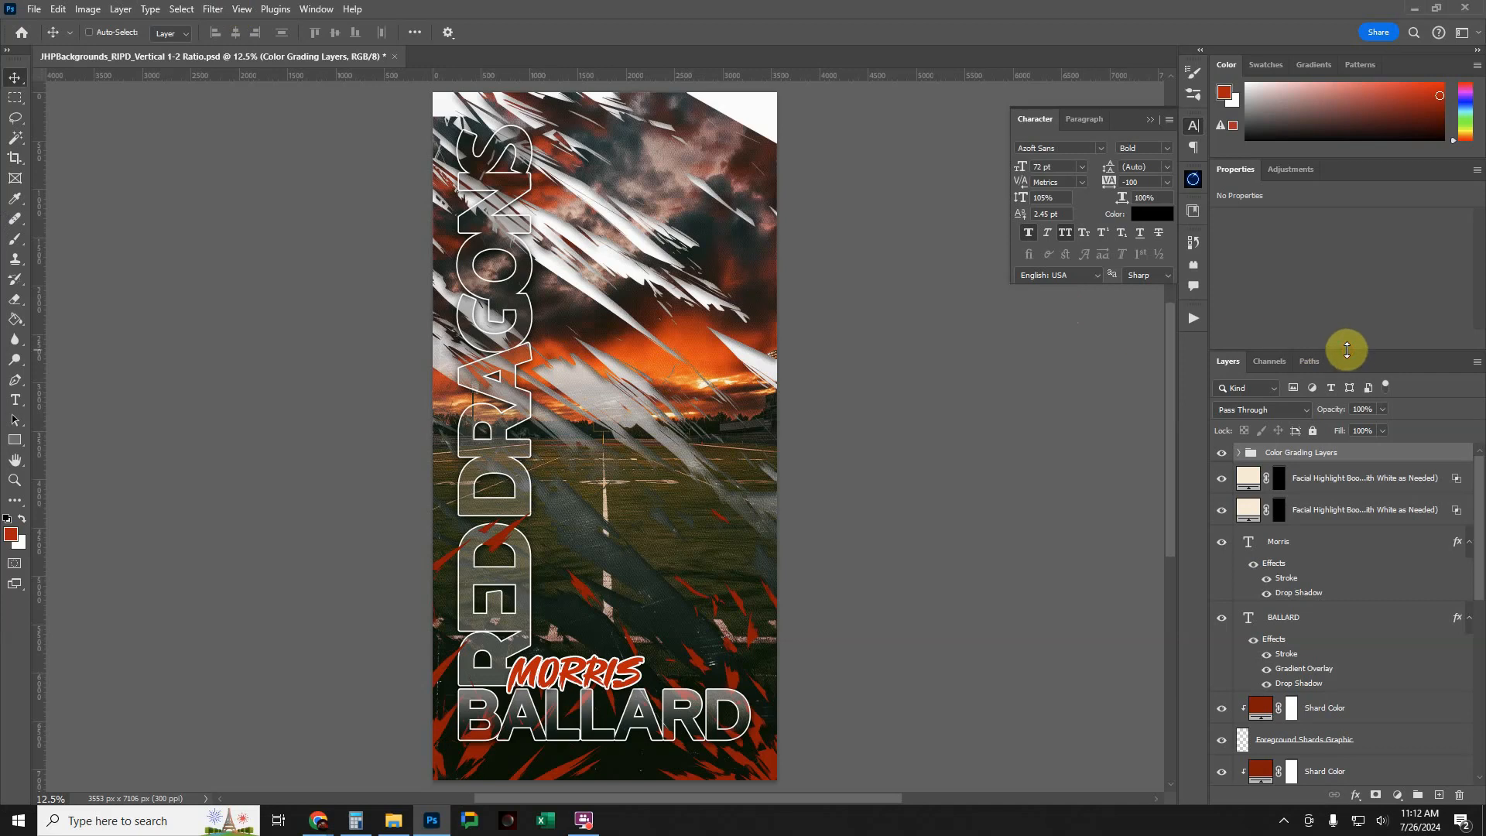
# Step: Compare the artwork with the Color Grading Layers group hidden and shown
pyautogui.click(1470, 473)
pyautogui.click(1222, 454)
pyautogui.click(1223, 455)
pyautogui.click(1223, 456)
pyautogui.click(1222, 455)
pyautogui.click(1223, 456)
pyautogui.click(1223, 456)
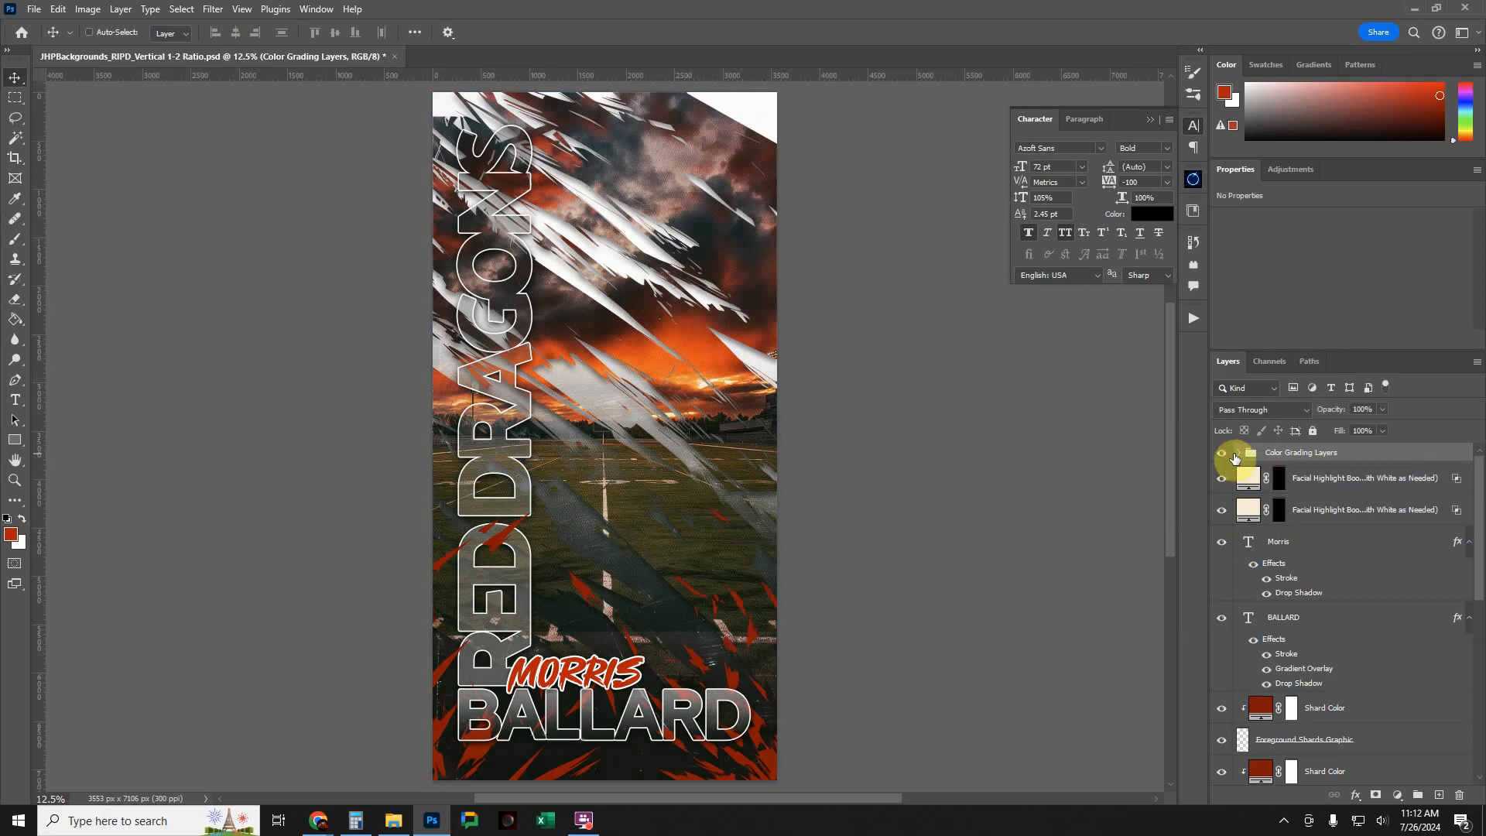
# Step: Examine the Color Grade 1, 2 and 3 adjustments inside the Color Grading Layers group, leaving the group collapsed
pyautogui.click(1241, 453)
pyautogui.click(1329, 478)
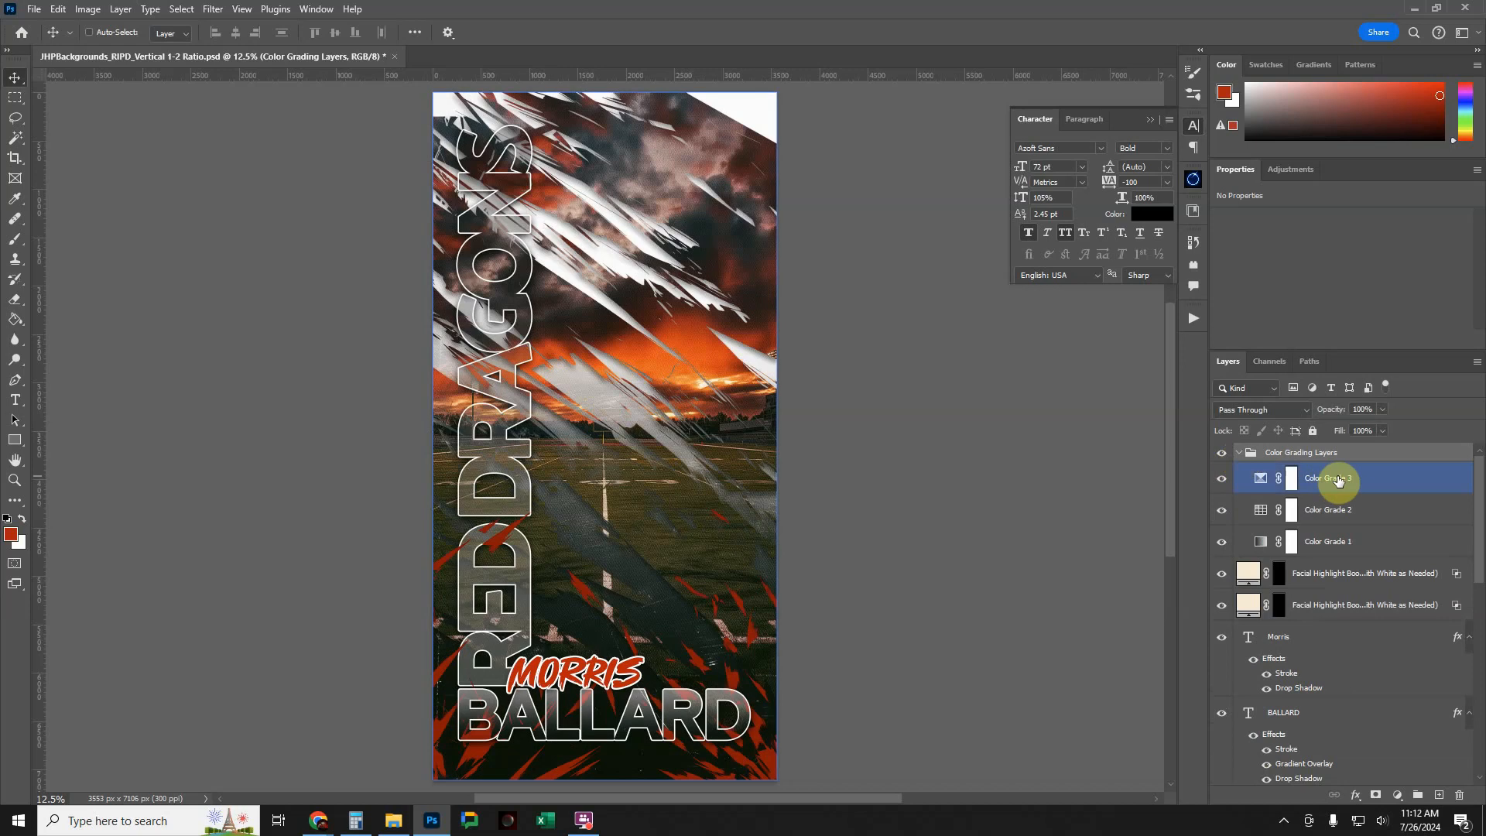
pyautogui.click(1329, 507)
pyautogui.click(1320, 536)
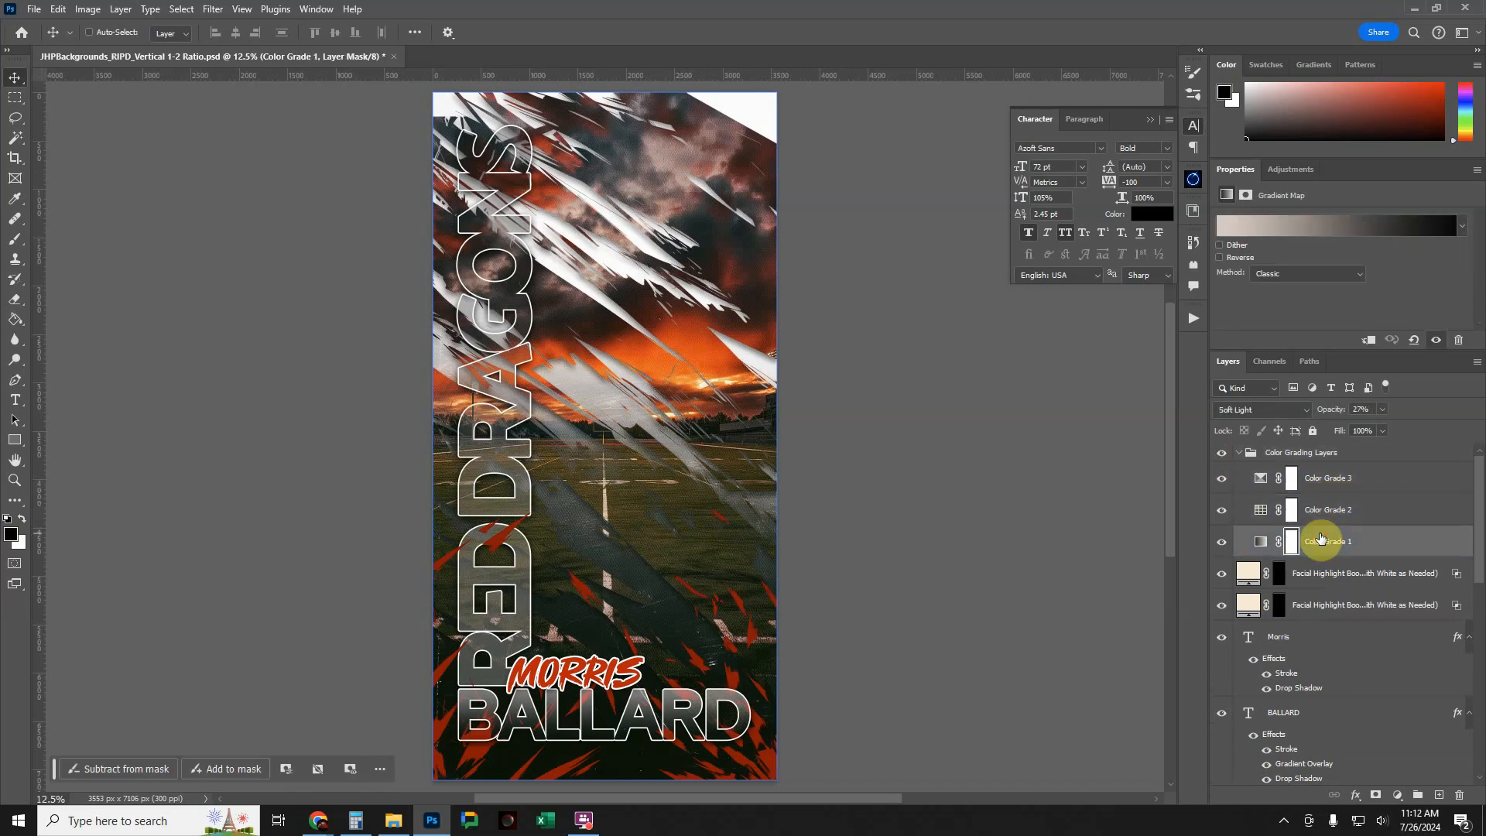
pyautogui.click(1335, 454)
pyautogui.click(1314, 486)
pyautogui.click(1320, 511)
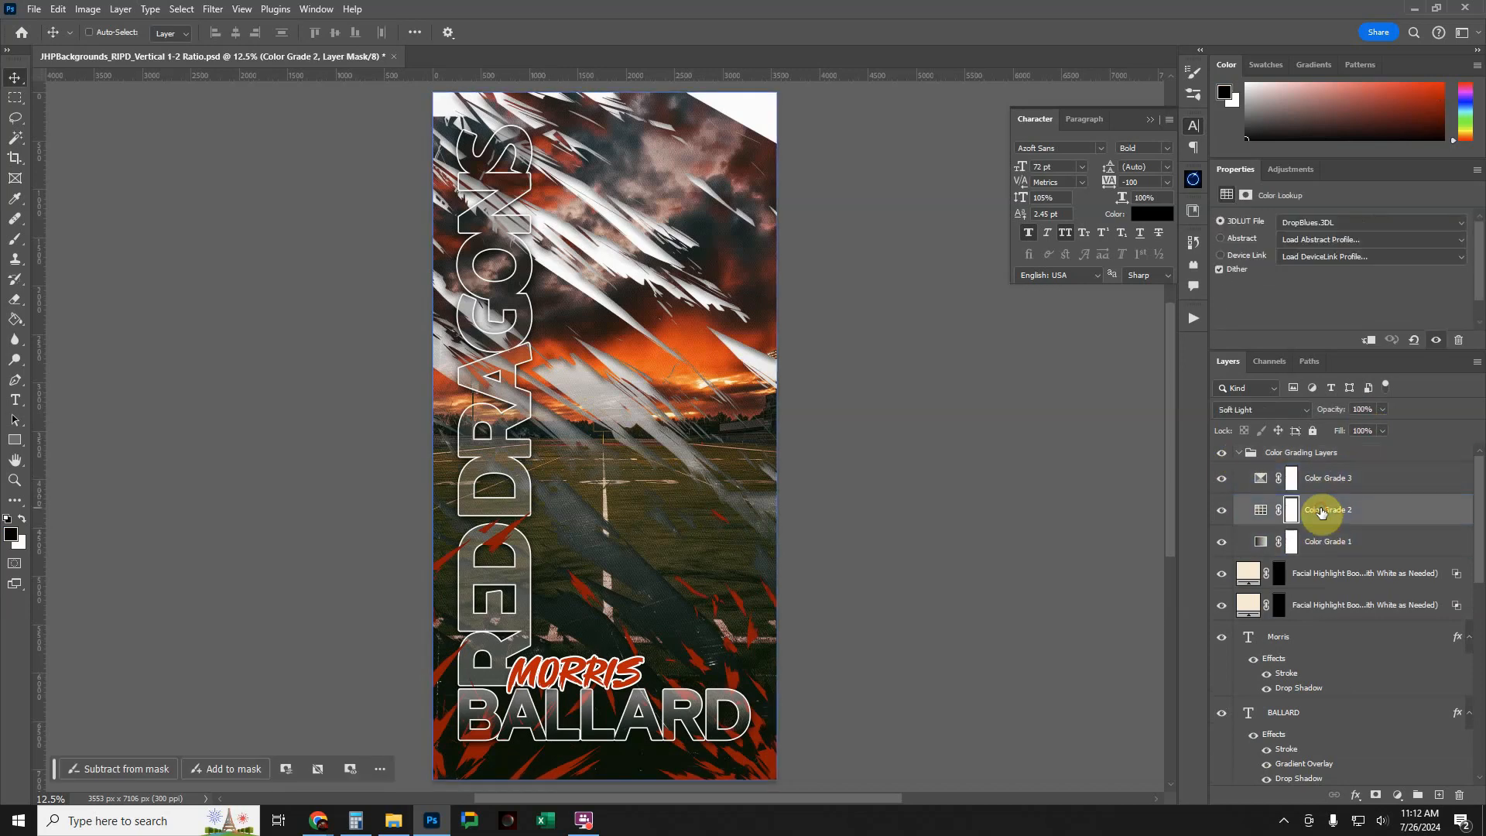
pyautogui.click(1321, 488)
pyautogui.click(1321, 507)
pyautogui.click(1248, 458)
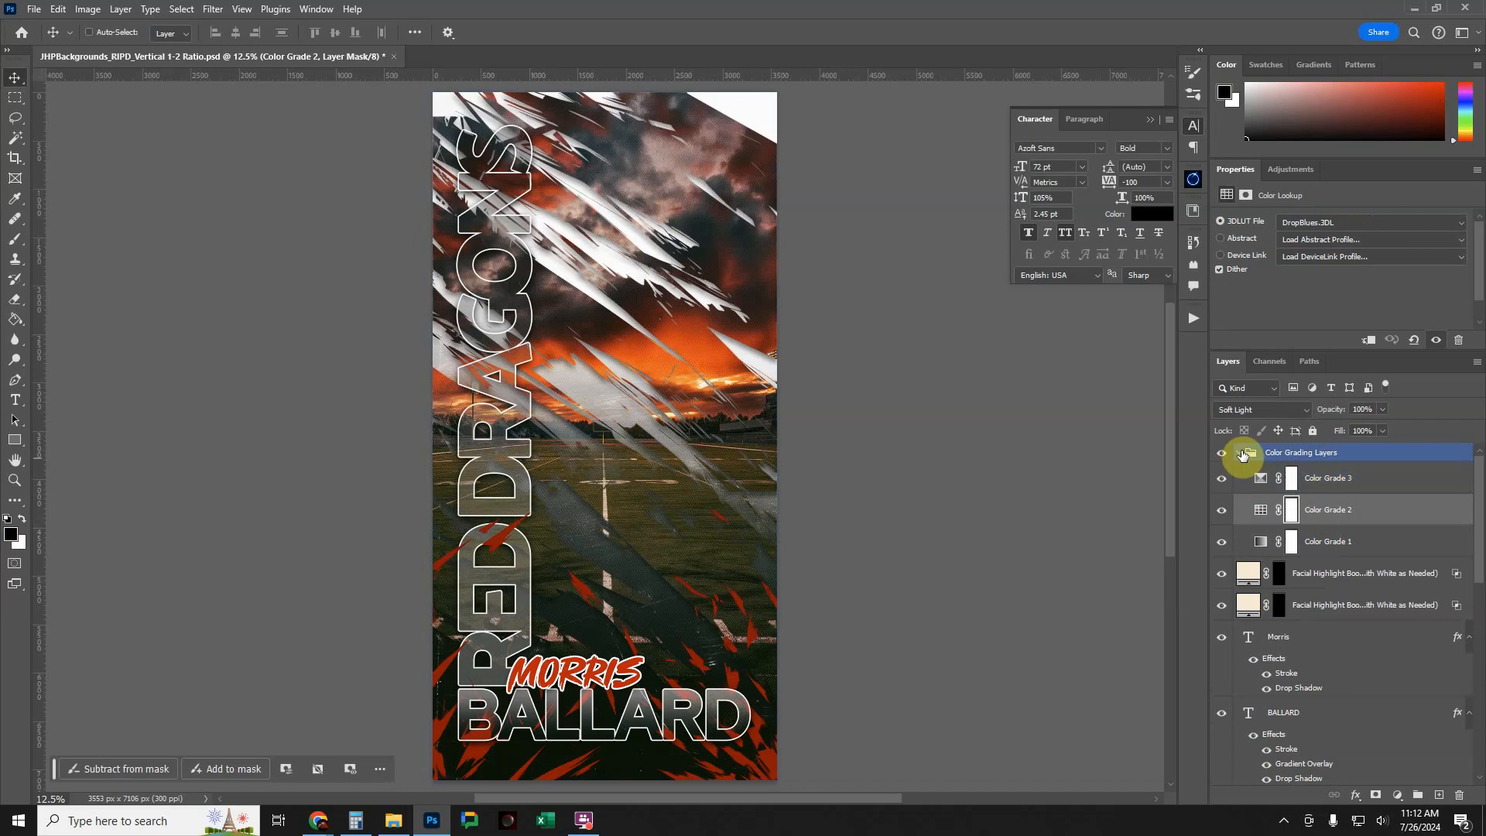
pyautogui.click(1240, 453)
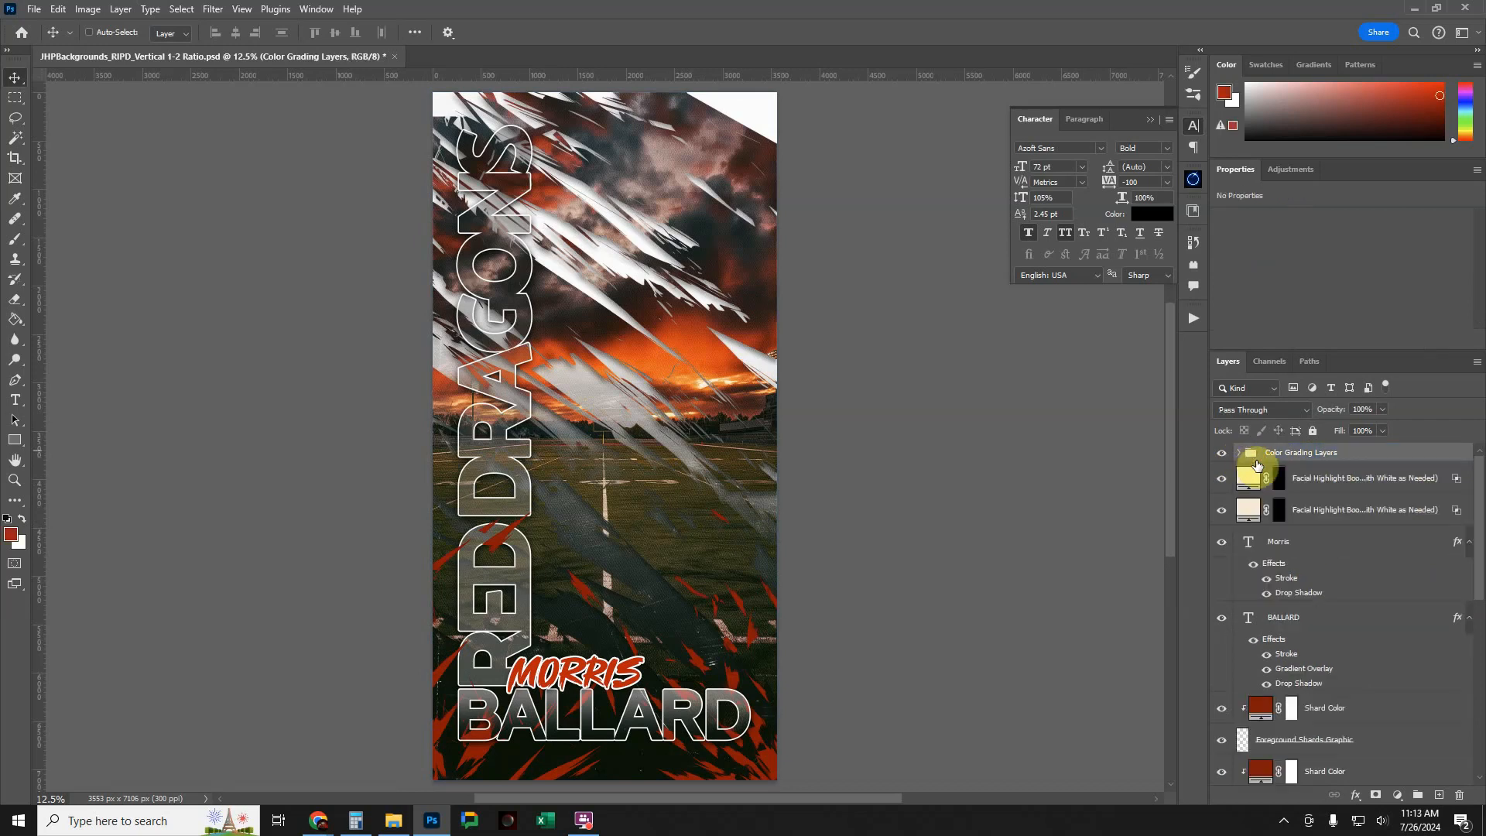
# Step: Examine the two Facial Highlight Boost layers for darker and lighter skin
pyautogui.click(1302, 477)
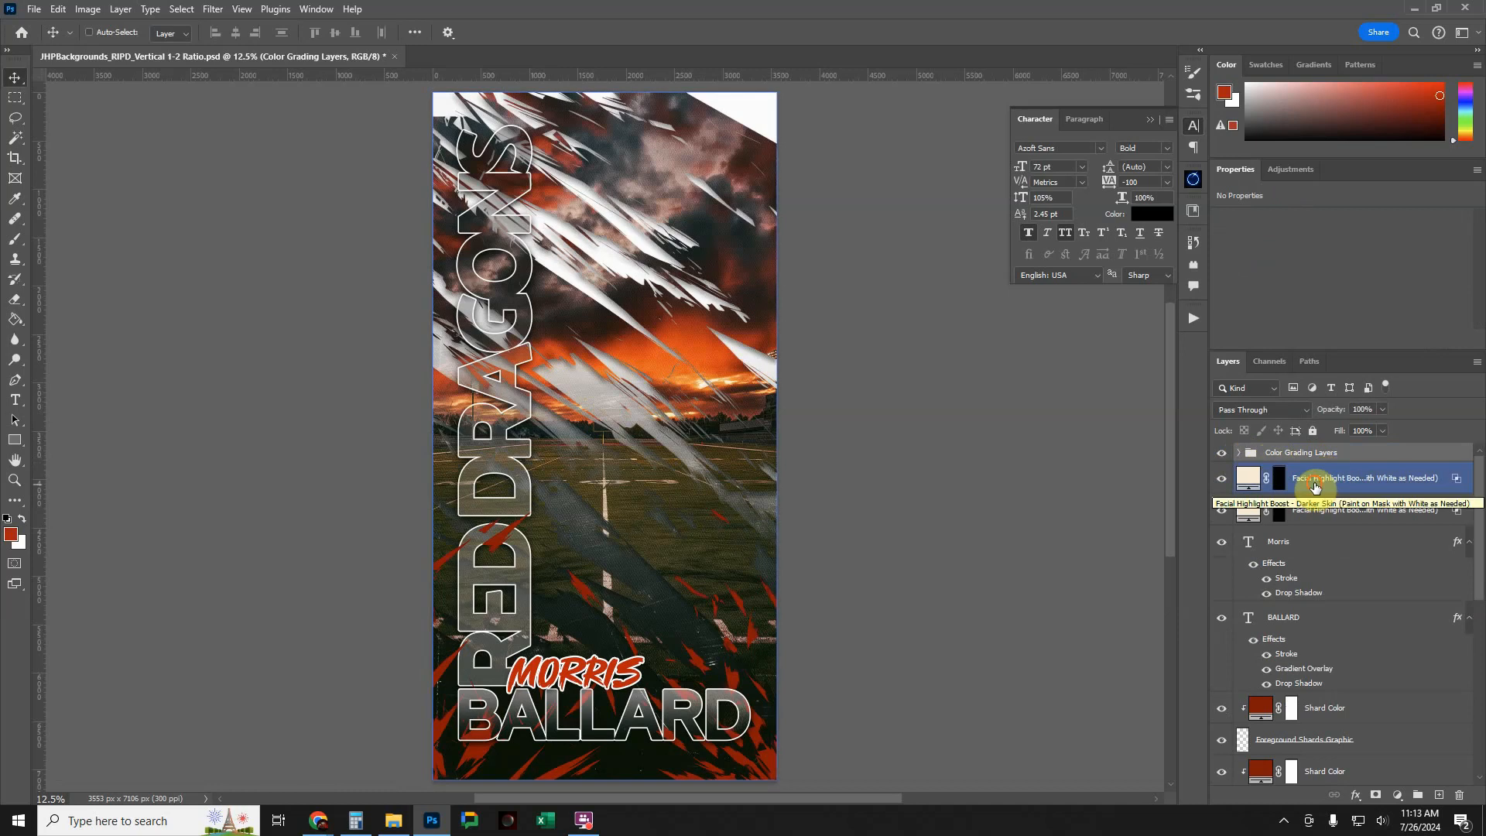
pyautogui.click(1315, 486)
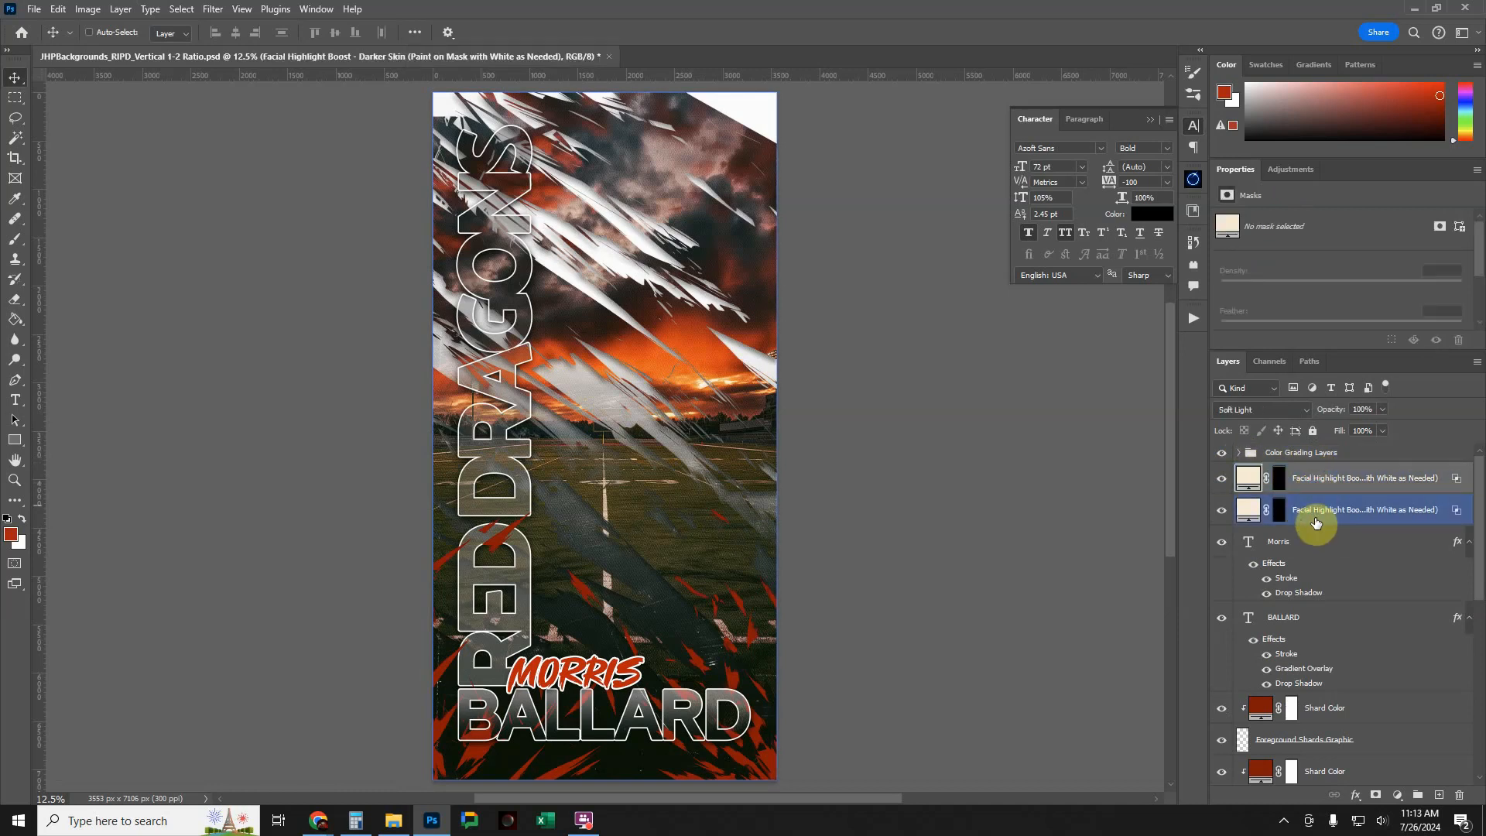
pyautogui.click(1315, 521)
pyautogui.click(1314, 484)
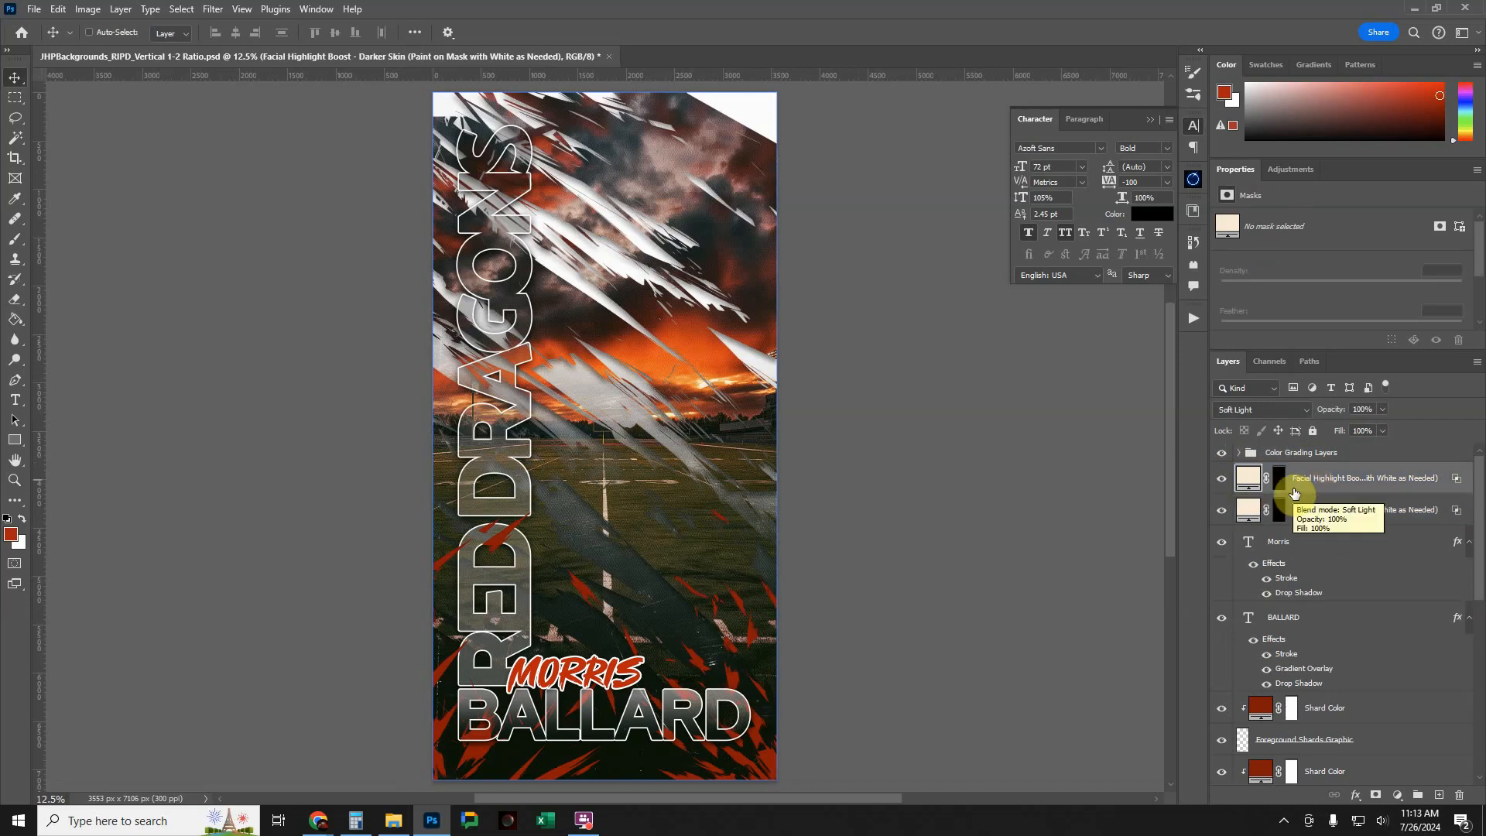
pyautogui.click(1311, 511)
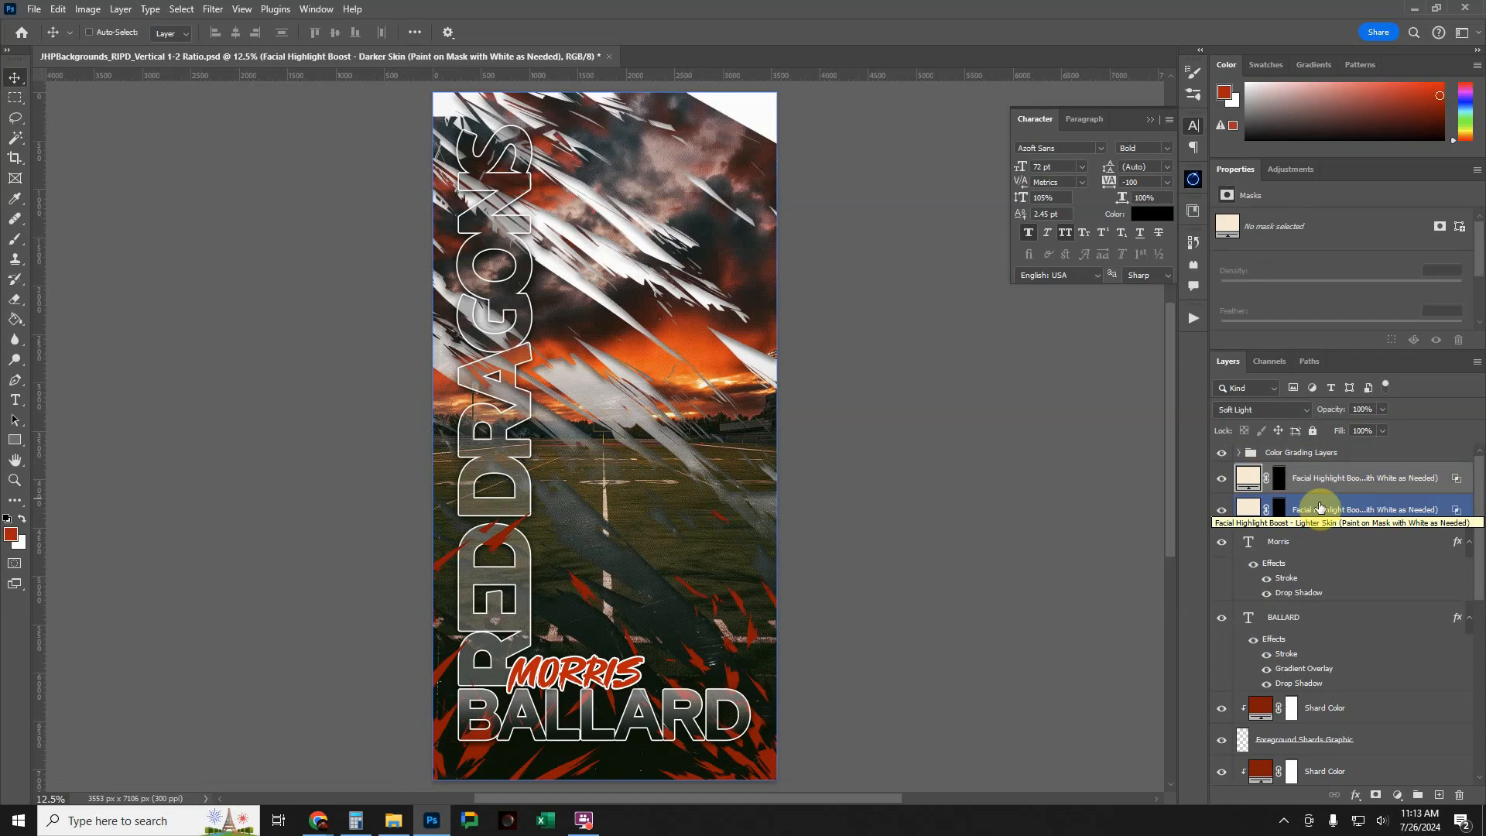
# Step: Review the first-name and last-name text layers and their effects
pyautogui.click(1320, 542)
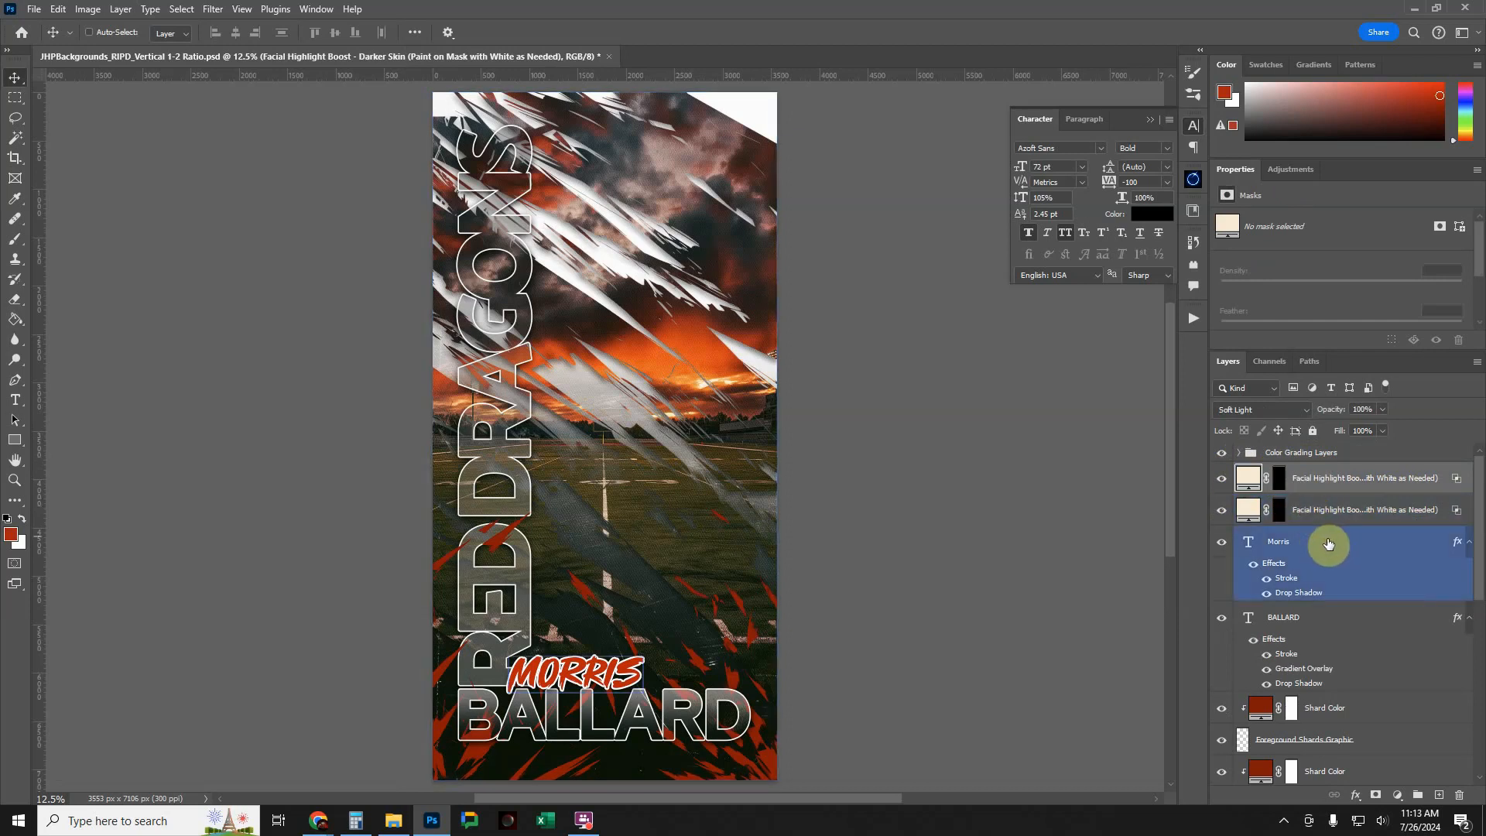
pyautogui.click(1308, 611)
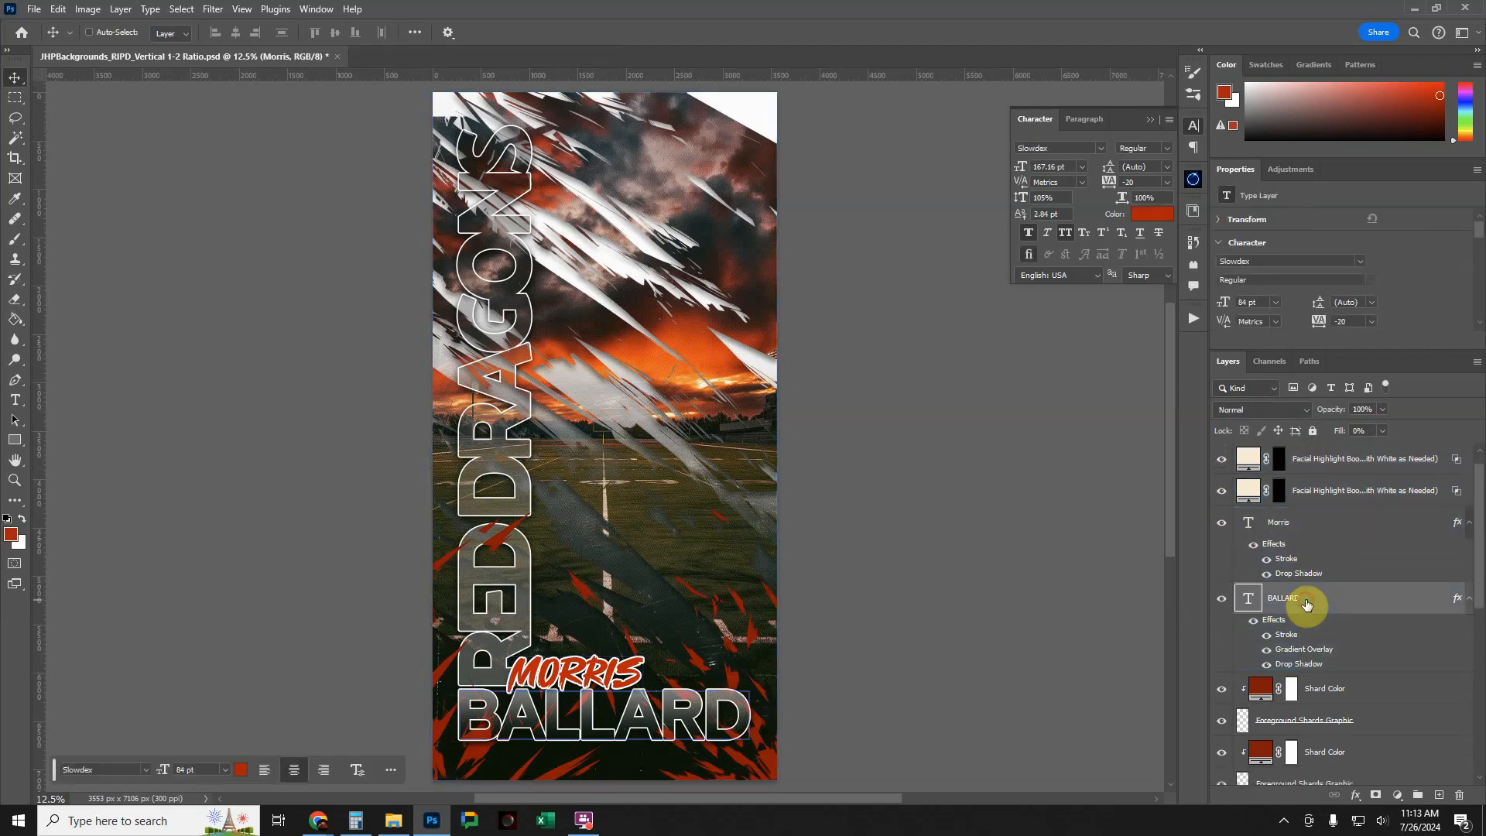
pyautogui.click(1290, 529)
pyautogui.click(1307, 599)
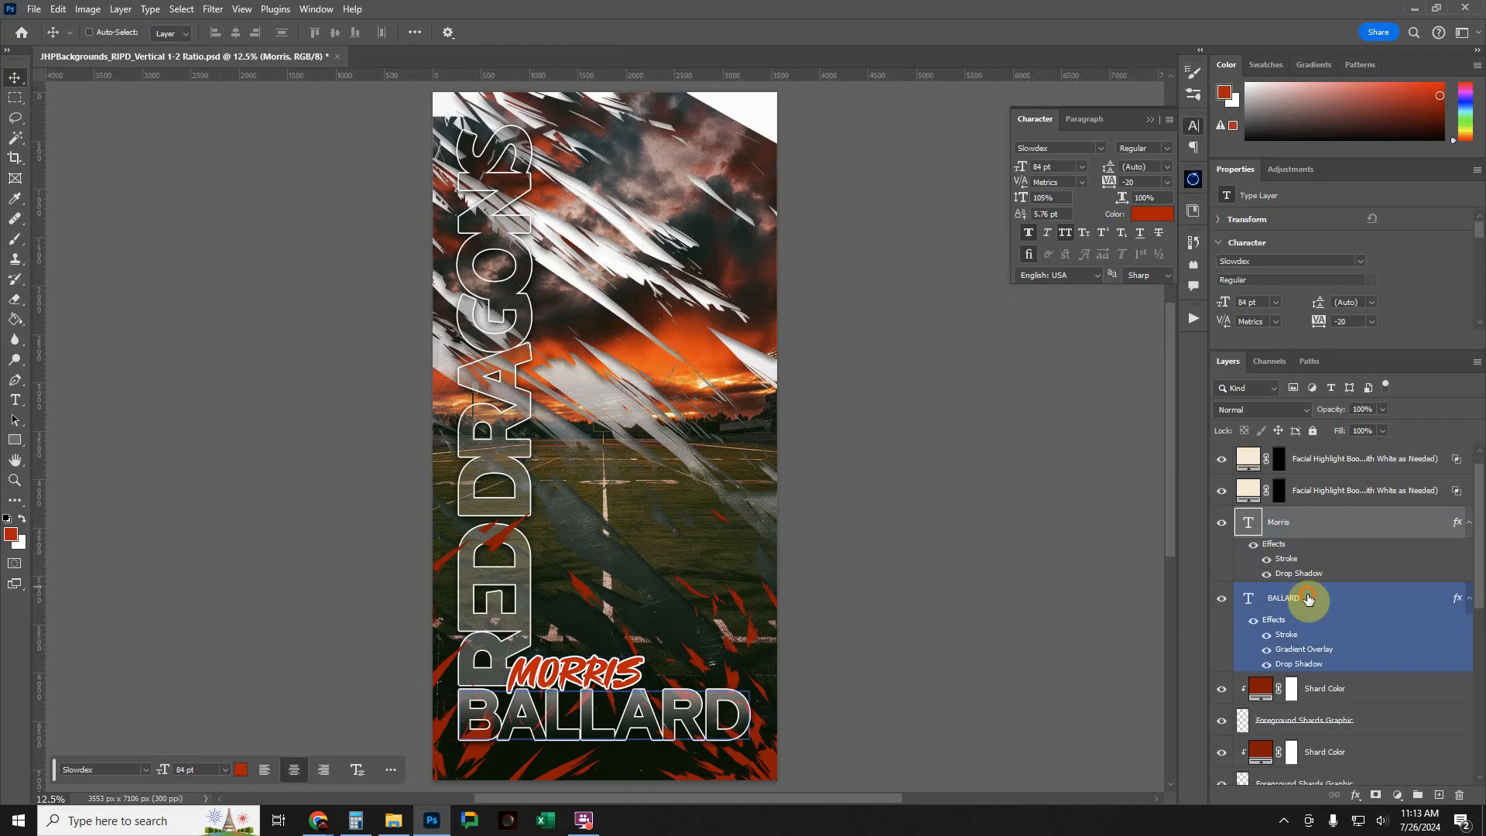
pyautogui.click(1297, 531)
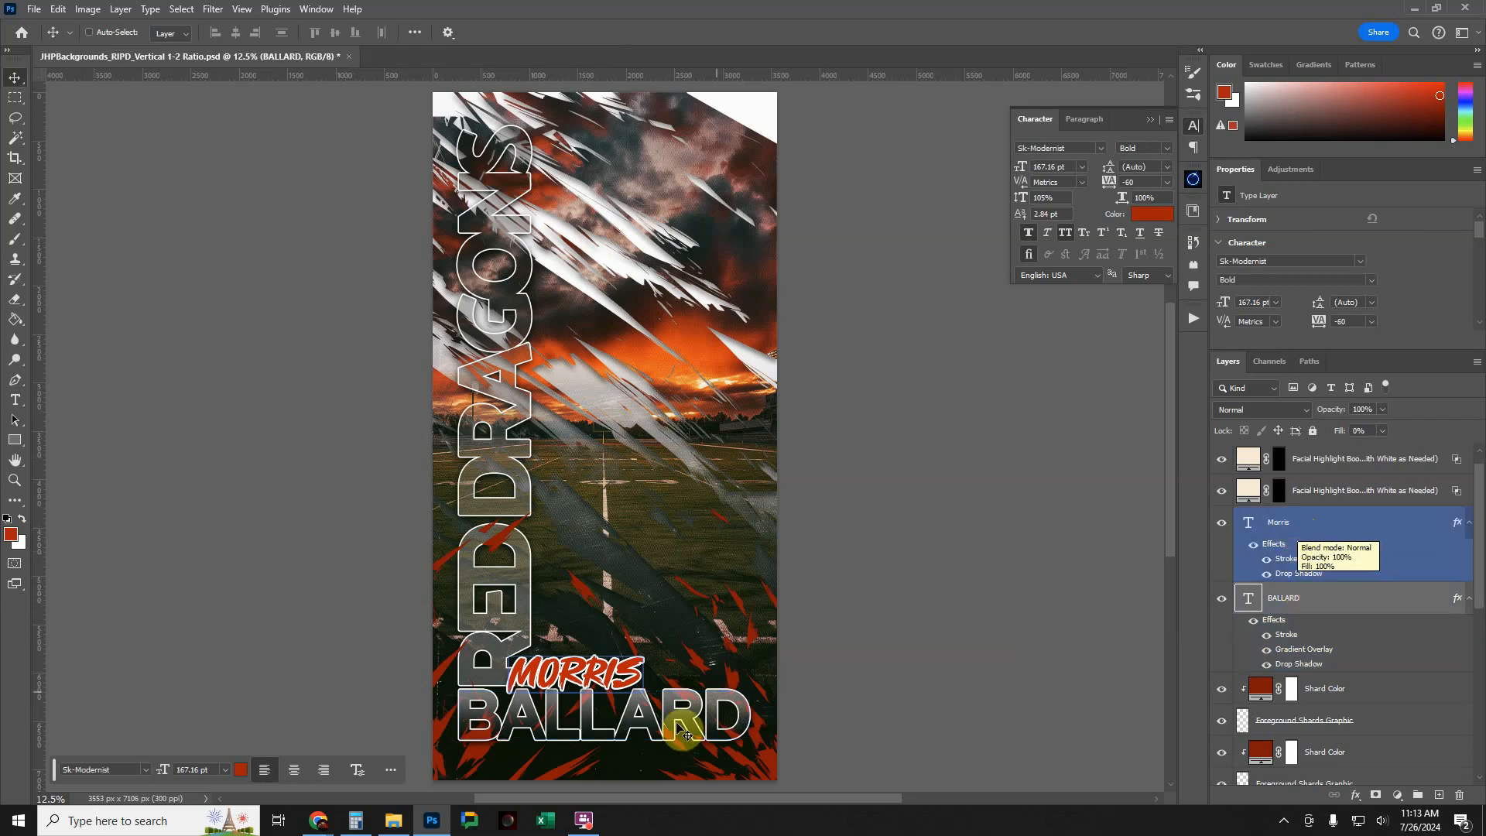
pyautogui.click(1307, 565)
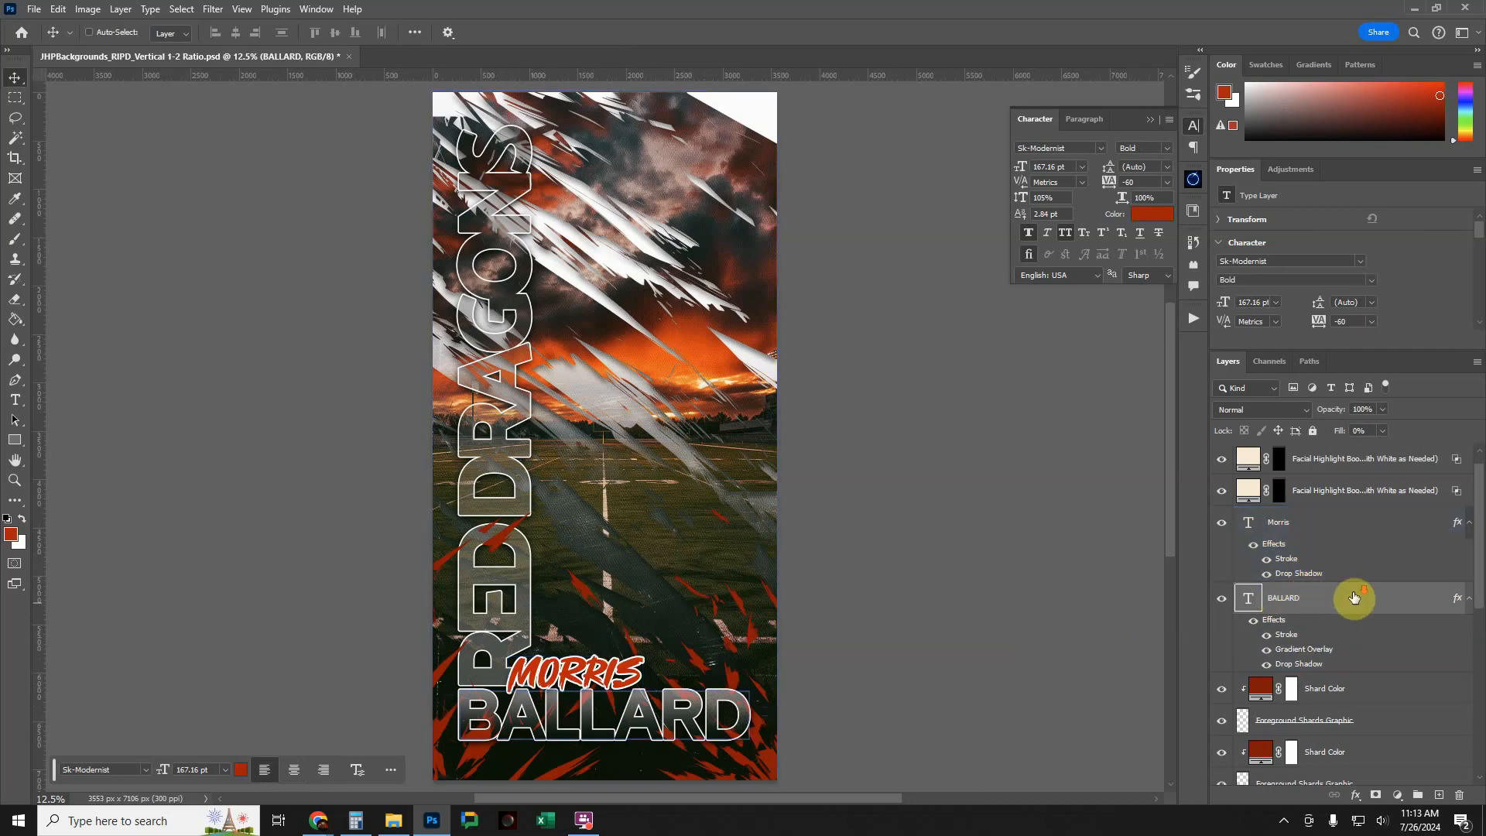
# Step: Inspect the two Foreground Shards Graphic layers, hiding and showing the lower one to see what it covers
pyautogui.scroll(-3, 1339, 596)
pyautogui.scroll(-2, 1360, 597)
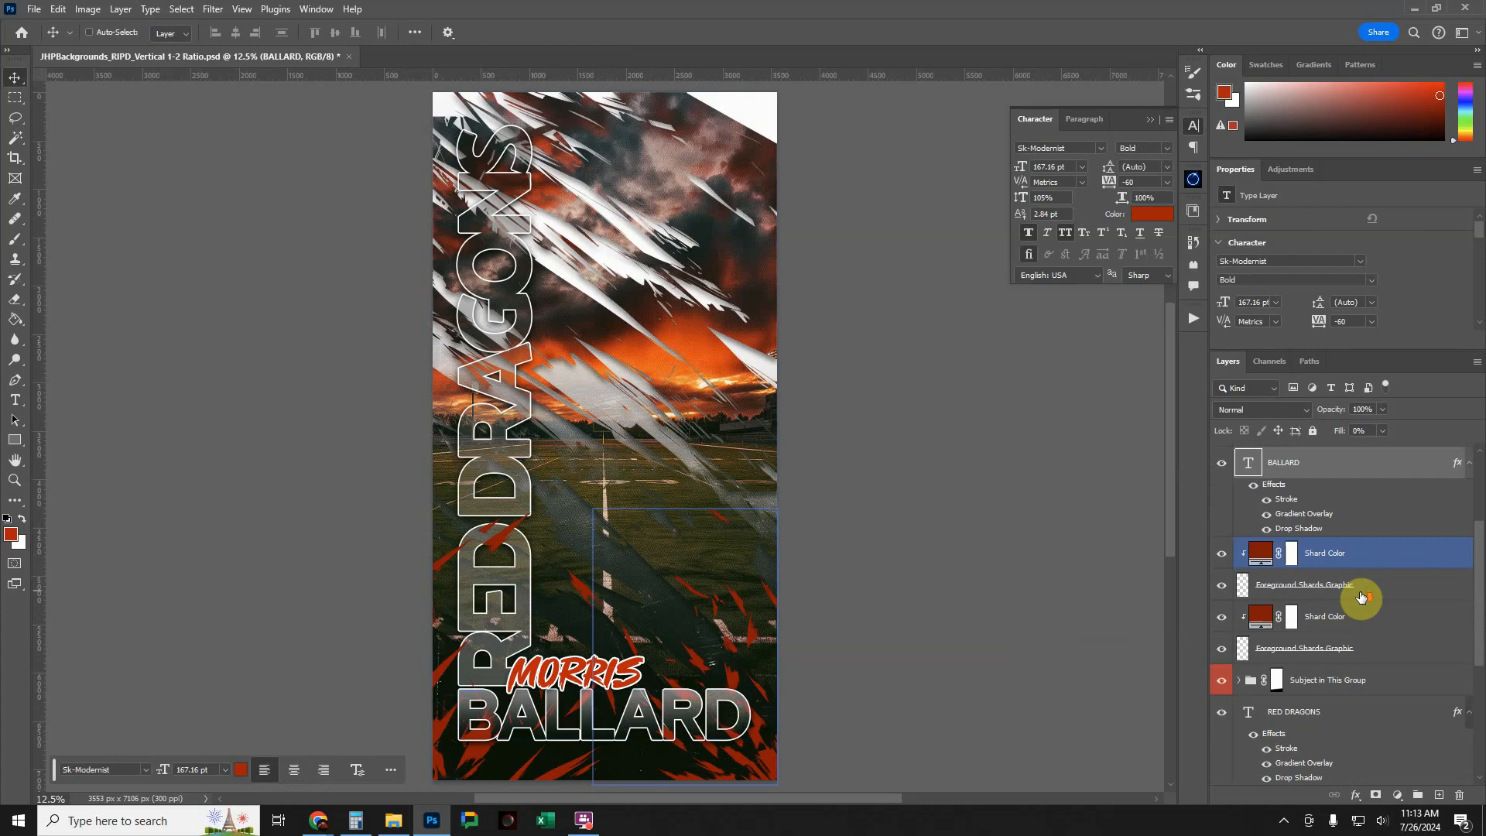
pyautogui.click(1348, 539)
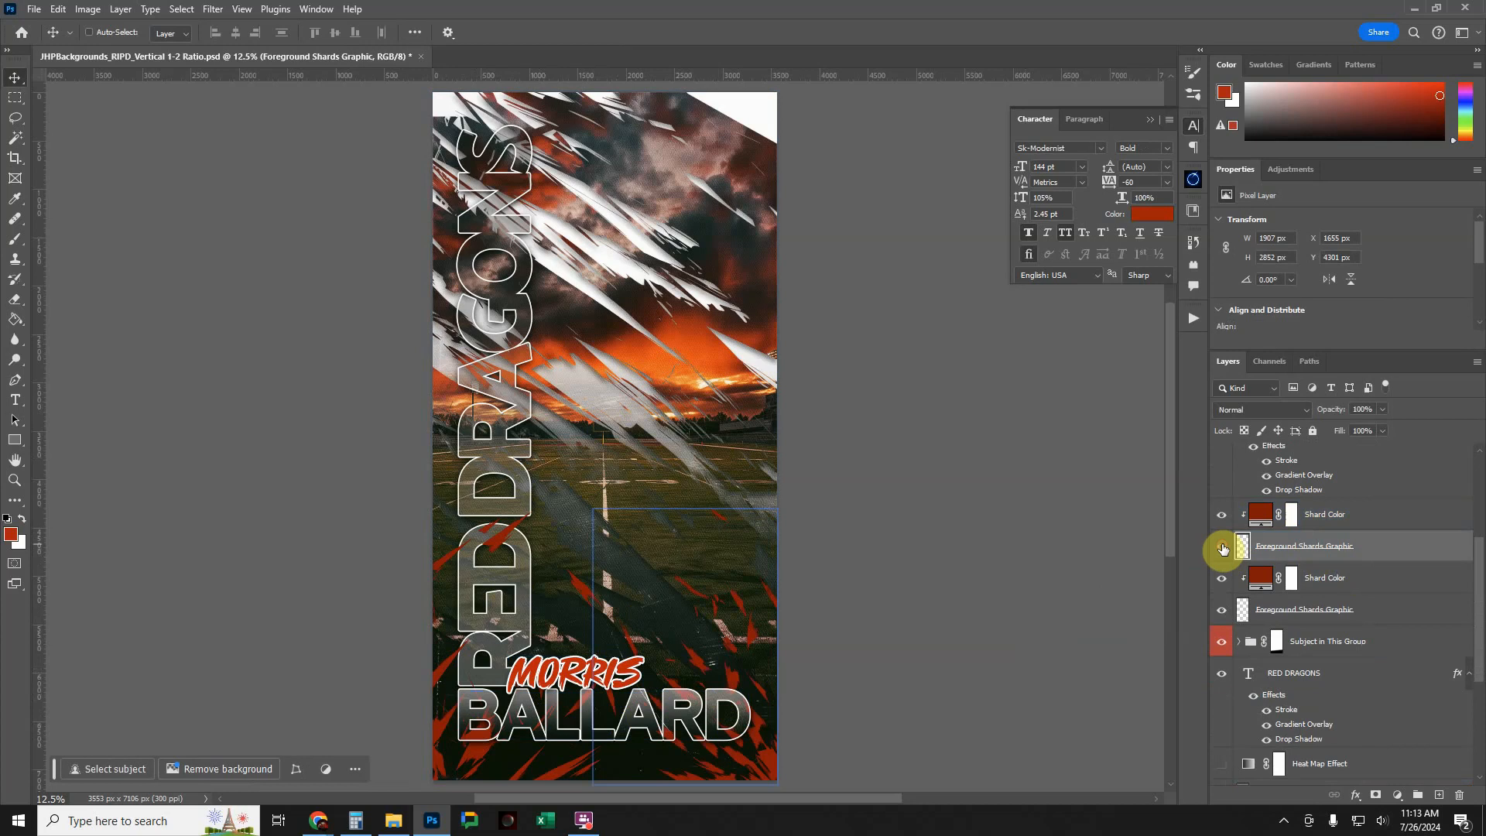
pyautogui.click(1221, 611)
pyautogui.click(1222, 611)
# Step: Try colors sampled from the artwork and the yellow-green cfdd3d on the upper Shard Color fill
pyautogui.click(1261, 514)
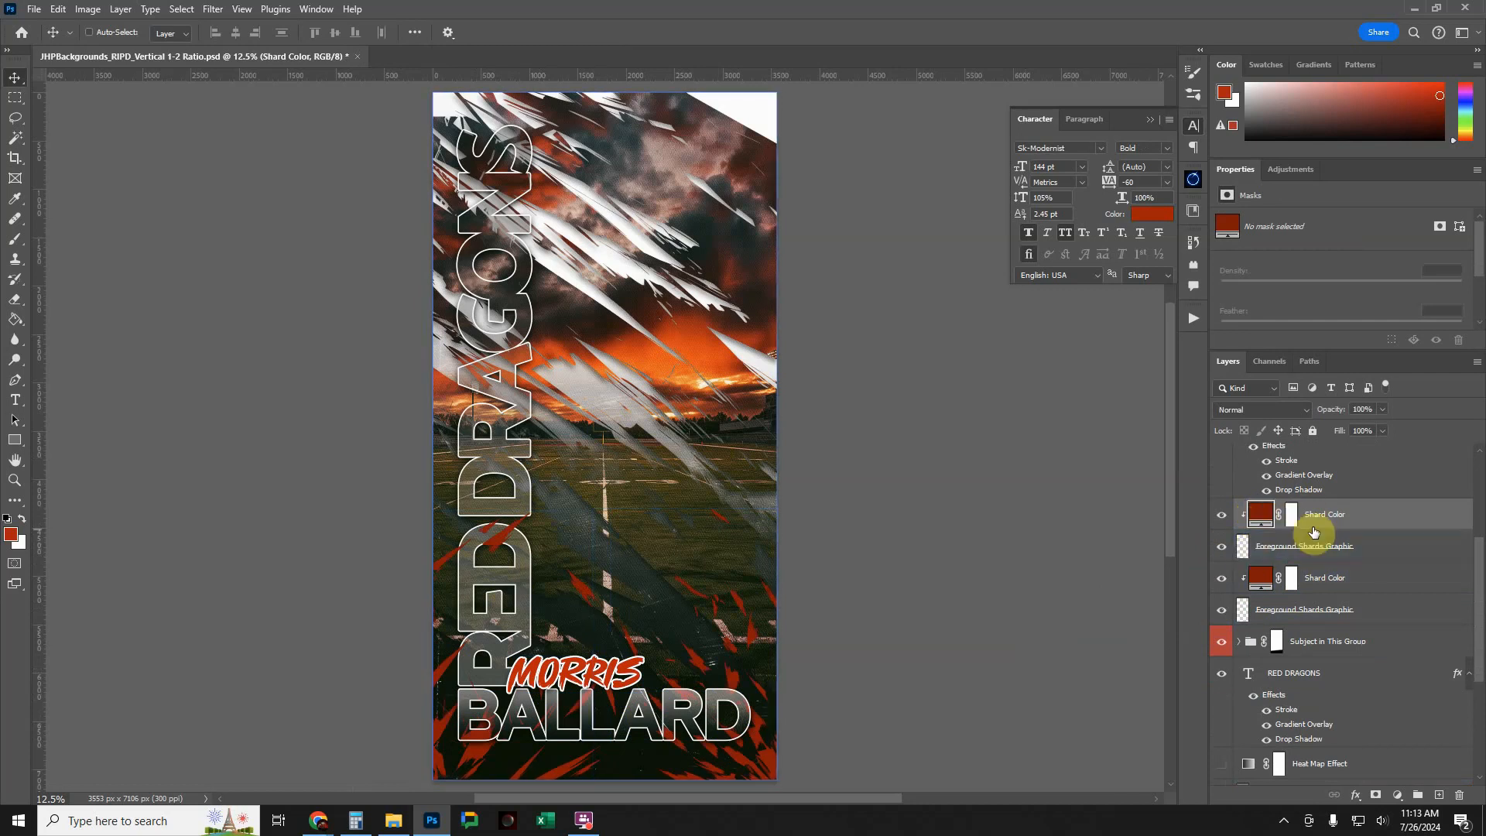
pyautogui.doubleClick(1260, 512)
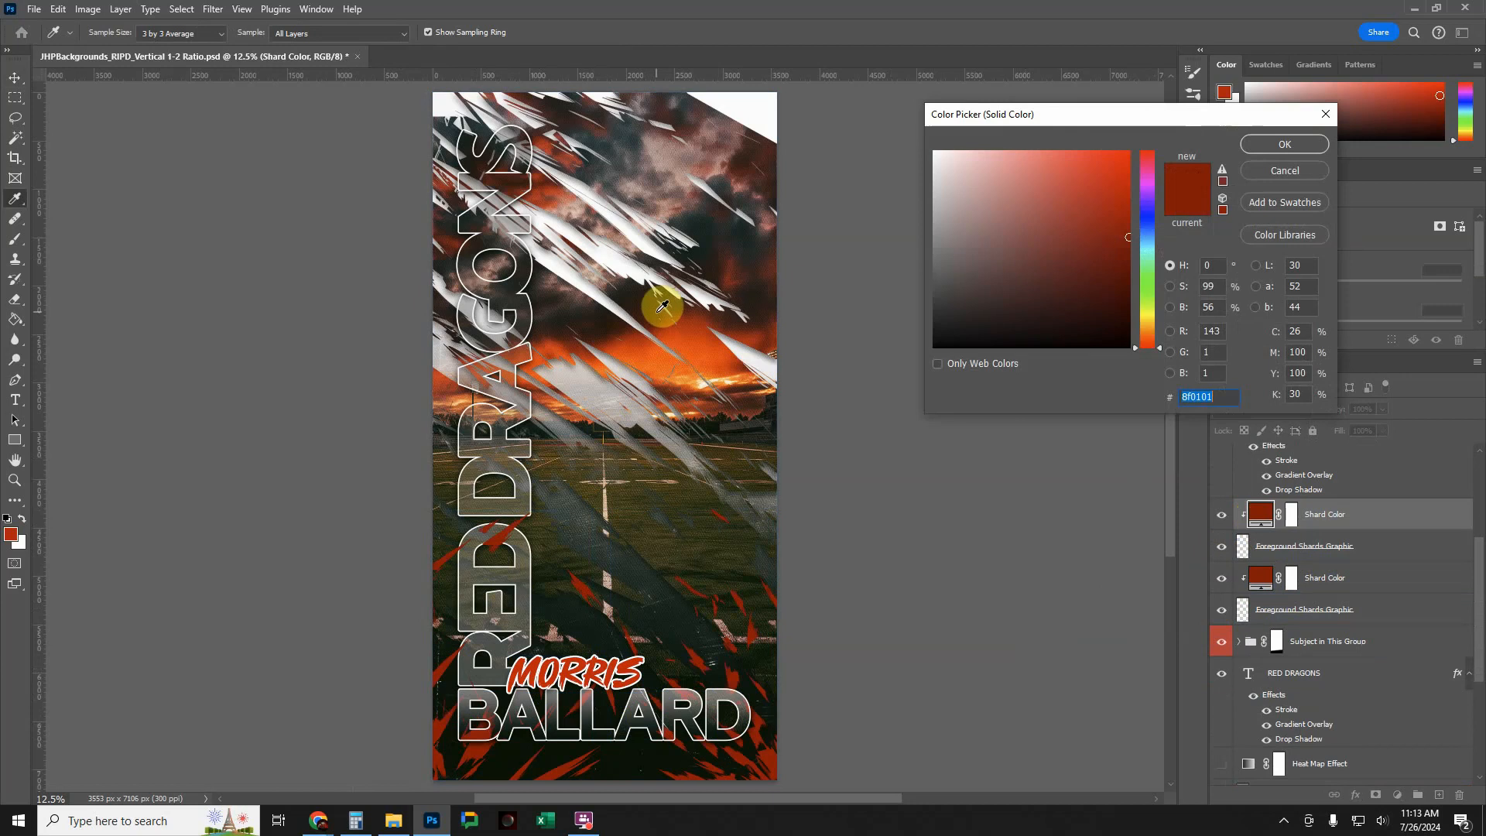
pyautogui.click(683, 333)
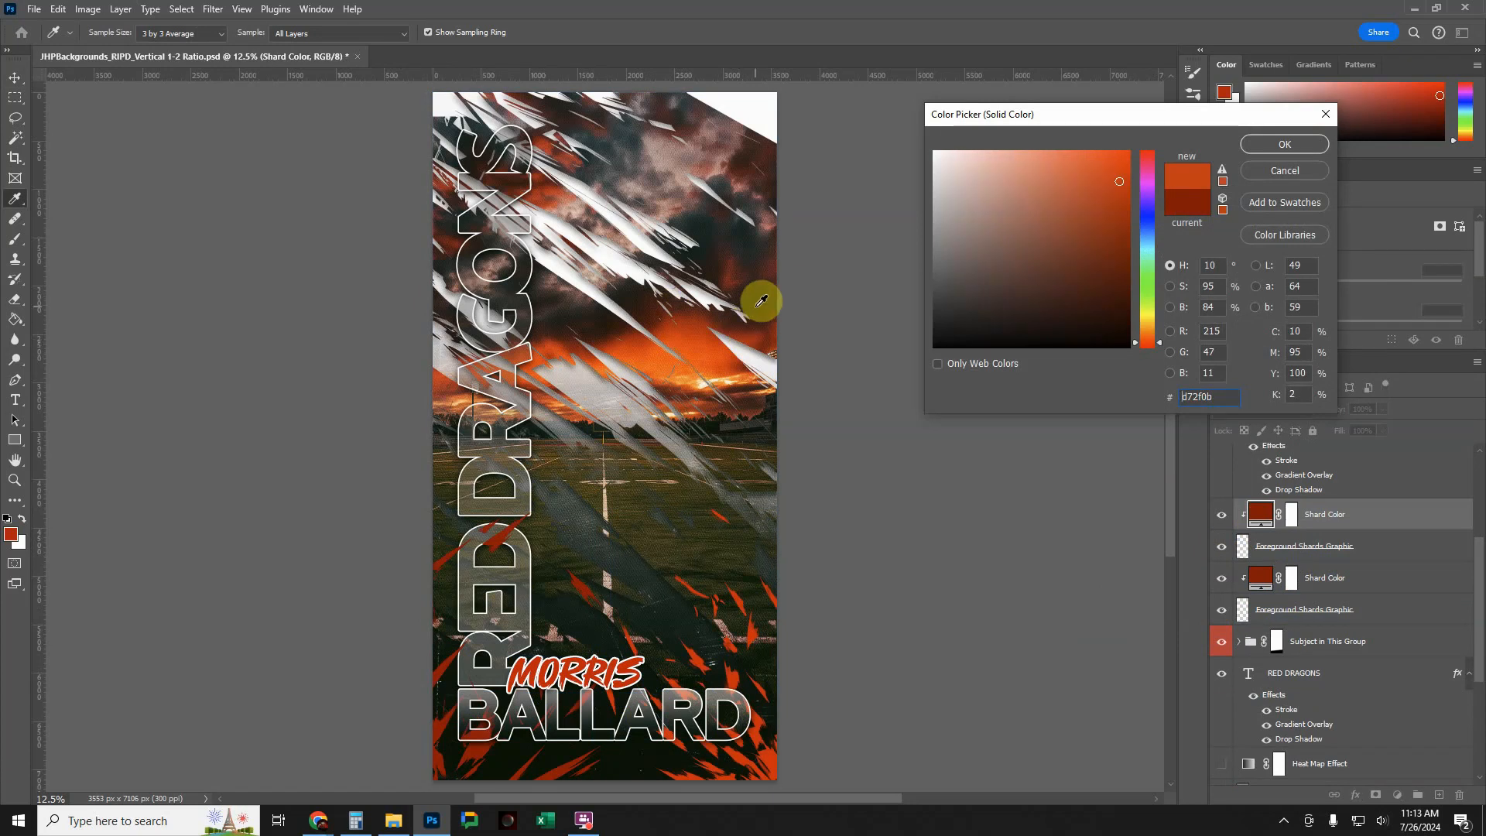
pyautogui.click(651, 489)
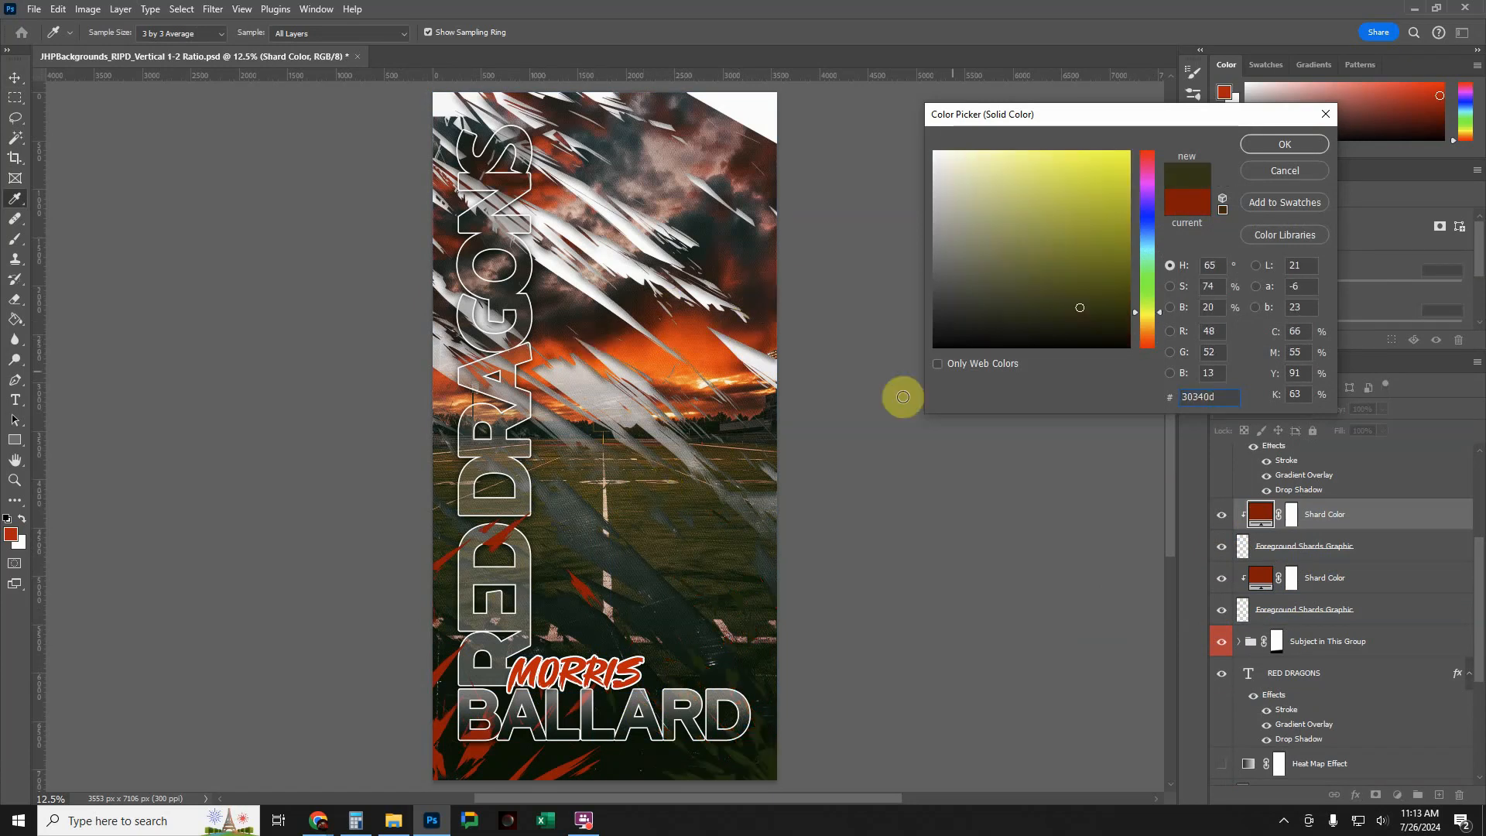
pyautogui.moveTo(1083, 271)
pyautogui.mouseDown()
pyautogui.moveTo(1104, 203)
pyautogui.moveTo(1076, 176)
pyautogui.mouseUp()
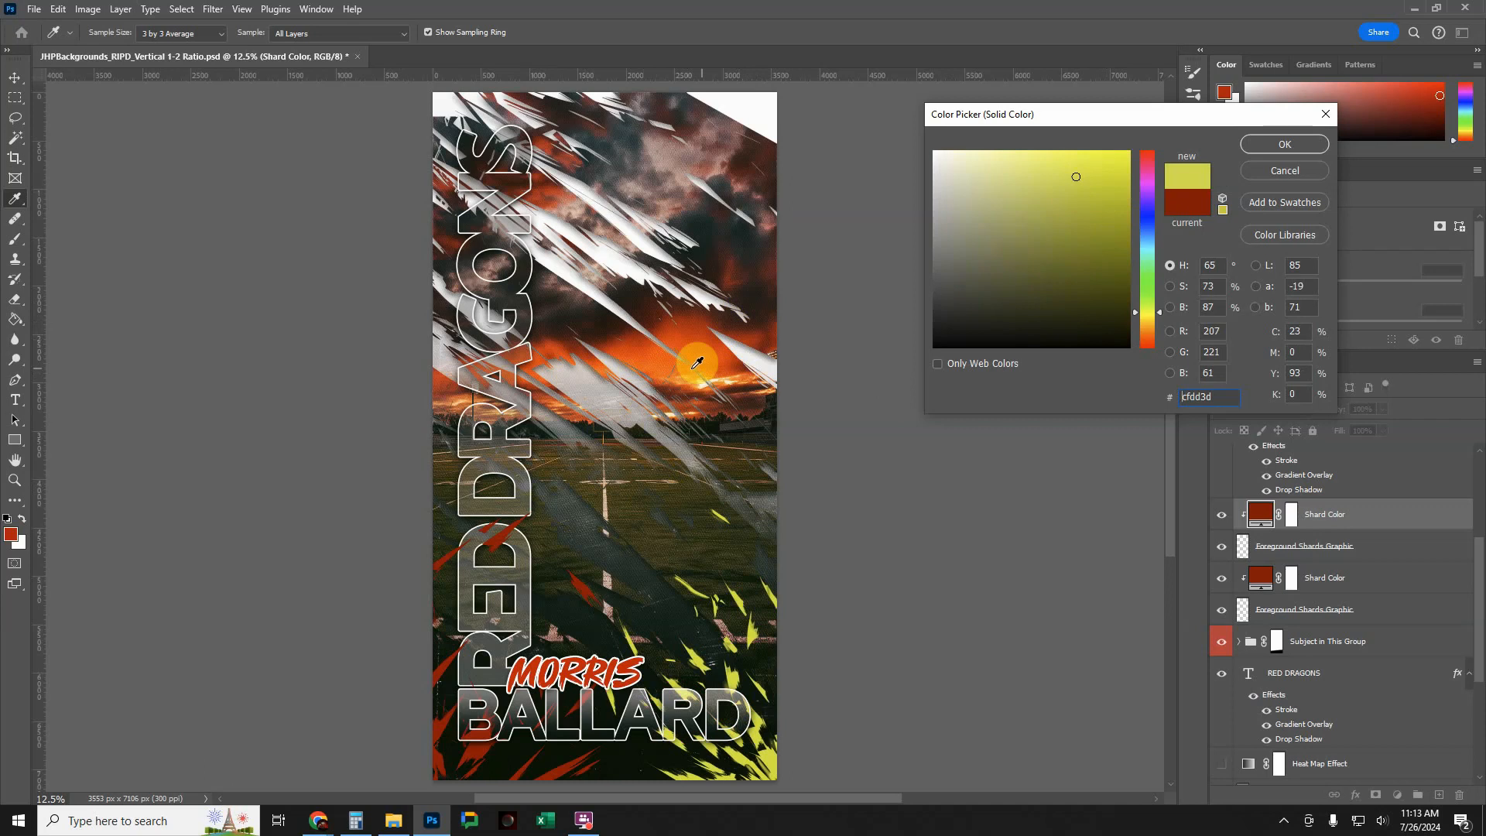
pyautogui.click(1261, 172)
# Step: Select the Subject in This Group folder below the foreground shard layers
pyautogui.scroll(-2, 1292, 534)
pyautogui.scroll(-2, 1293, 534)
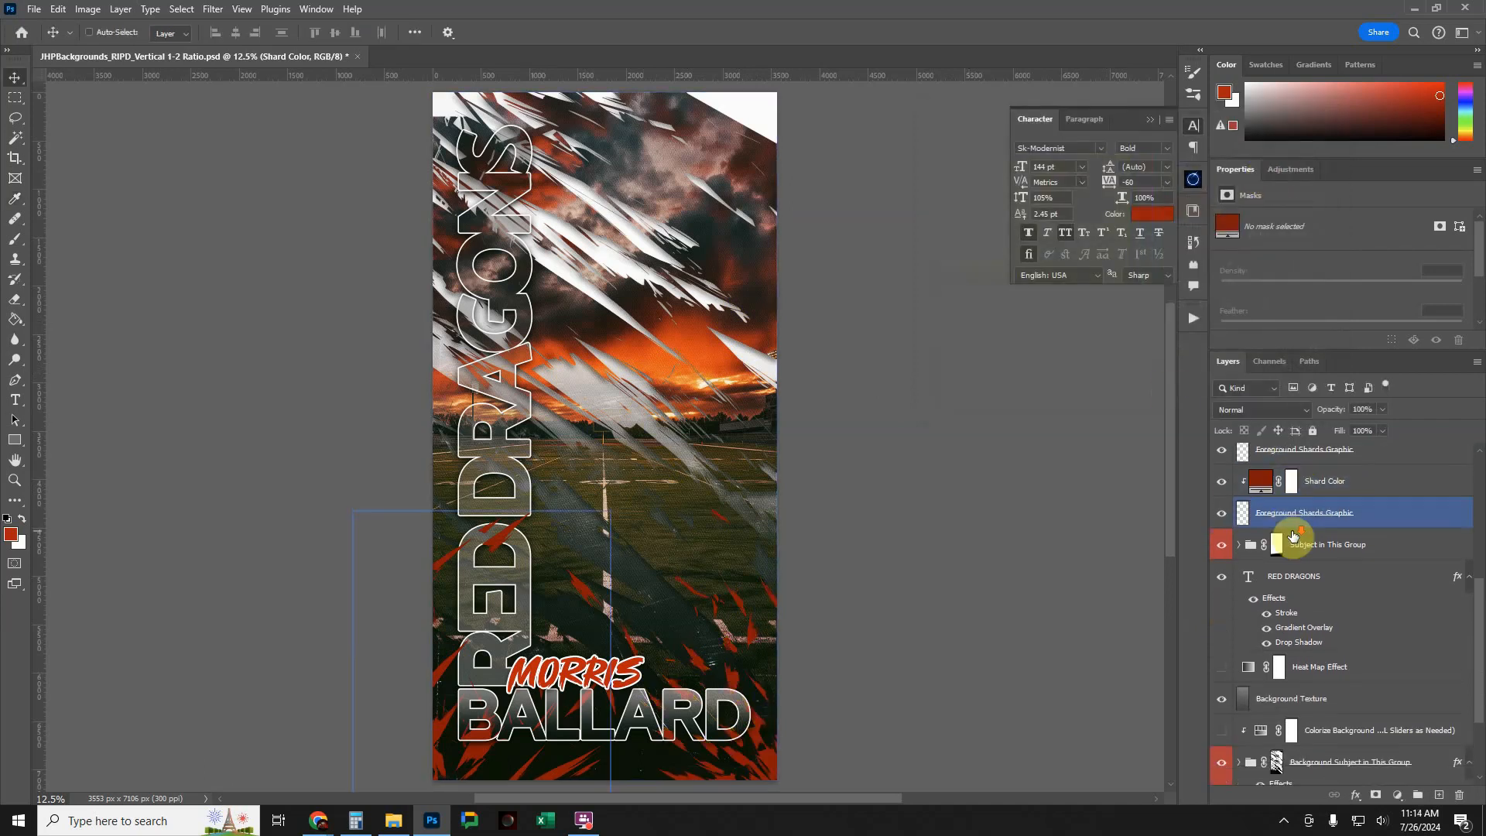
pyautogui.click(1293, 542)
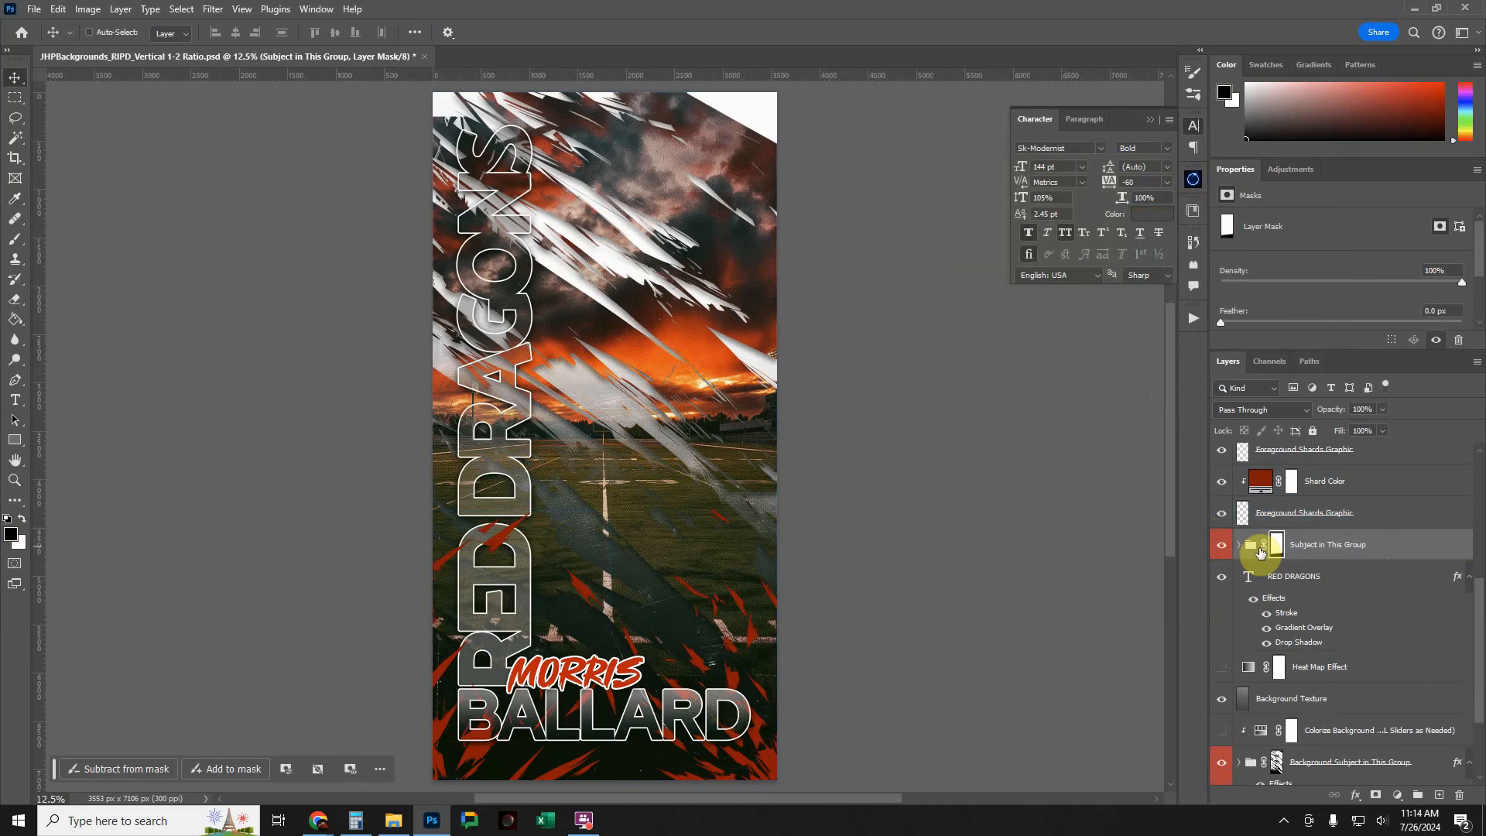
# Step: Inspect the RED DRAGONS text layer by hiding and showing it and highlighting its editable text, leaving the wording as is
pyautogui.click(1298, 561)
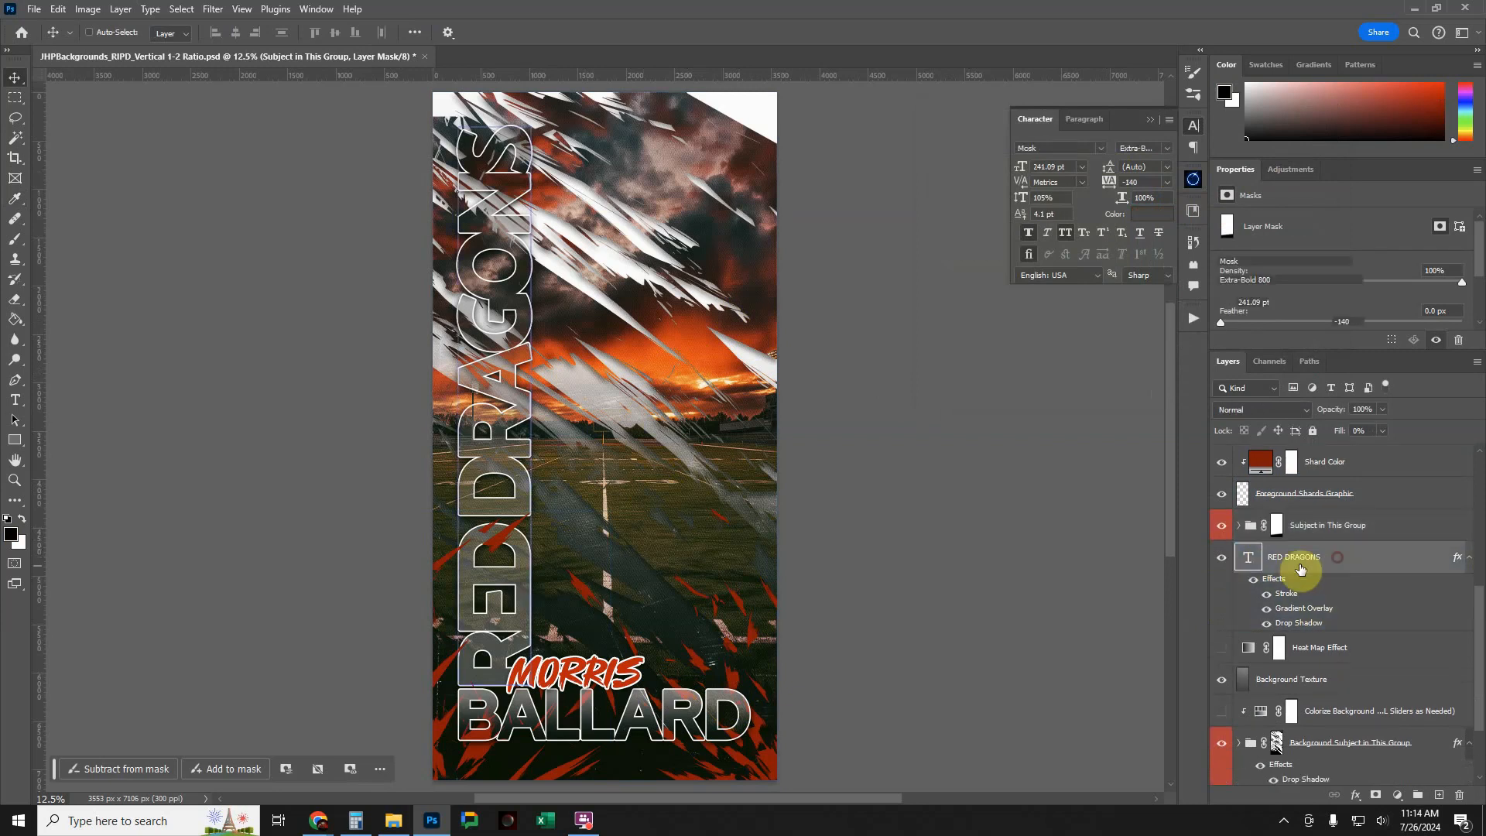
pyautogui.click(1223, 558)
pyautogui.click(1223, 558)
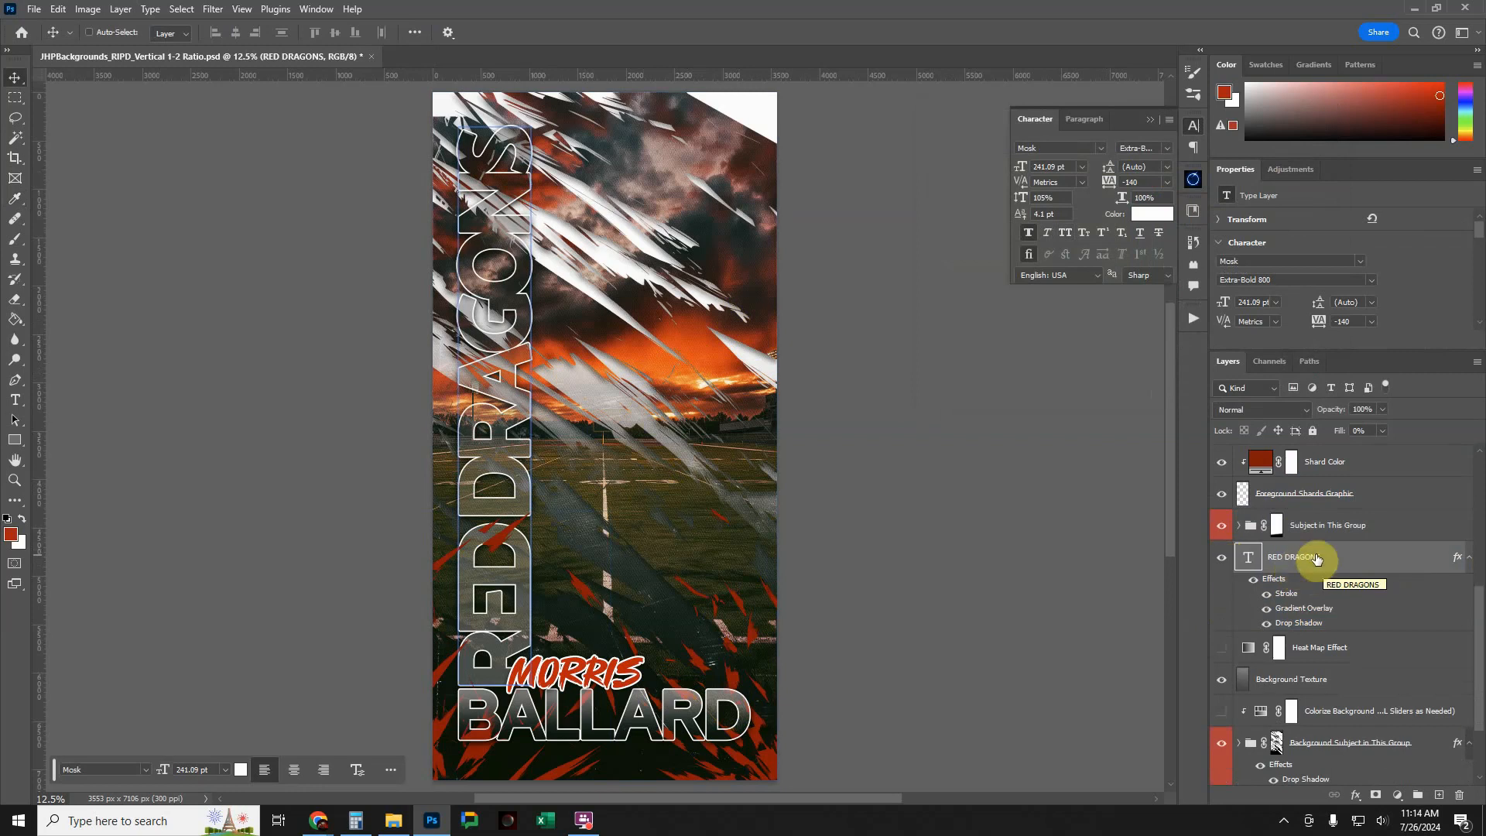
pyautogui.doubleClick(1247, 562)
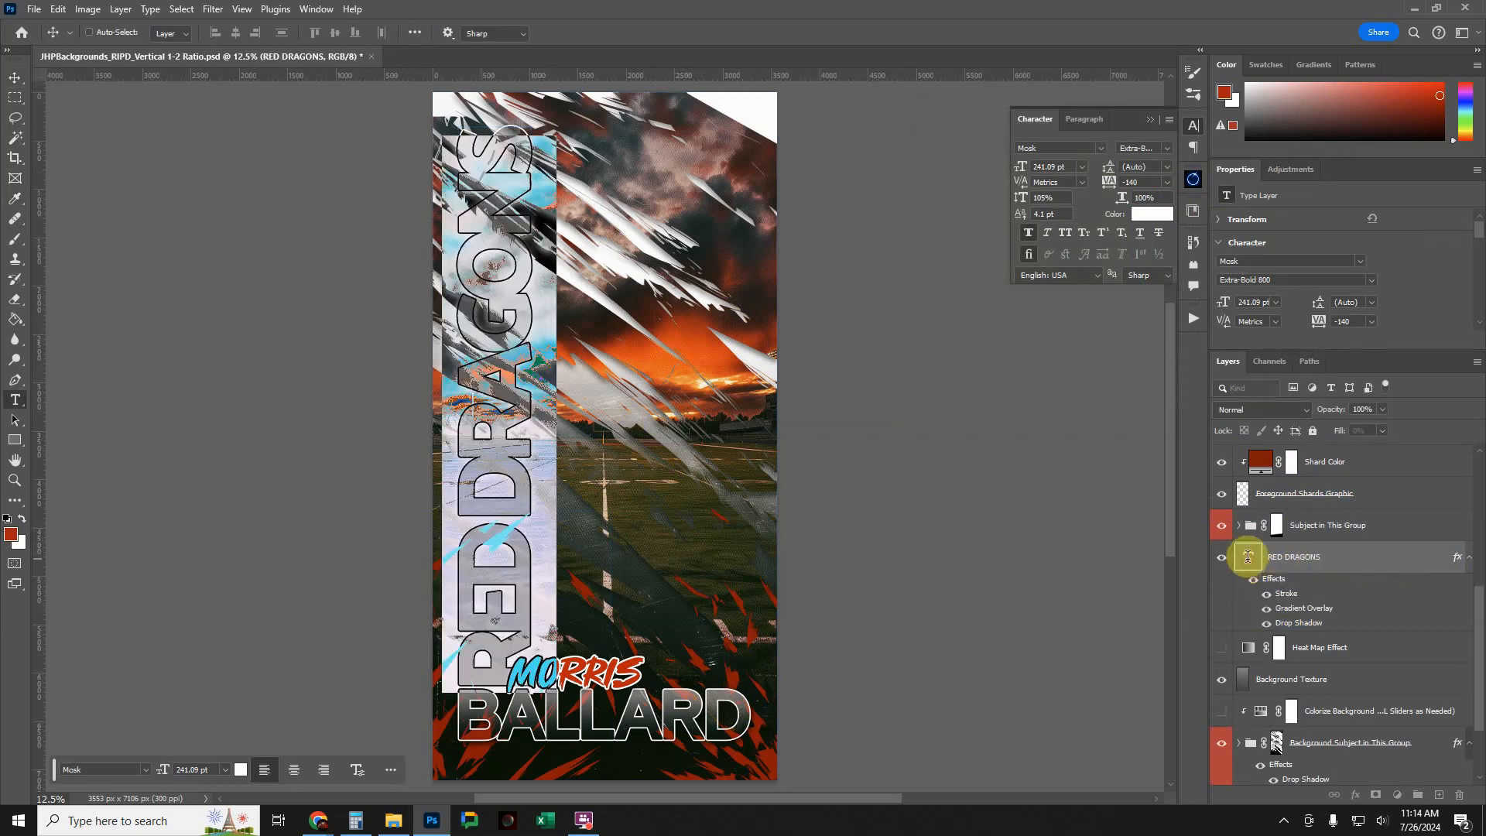
pyautogui.click(713, 33)
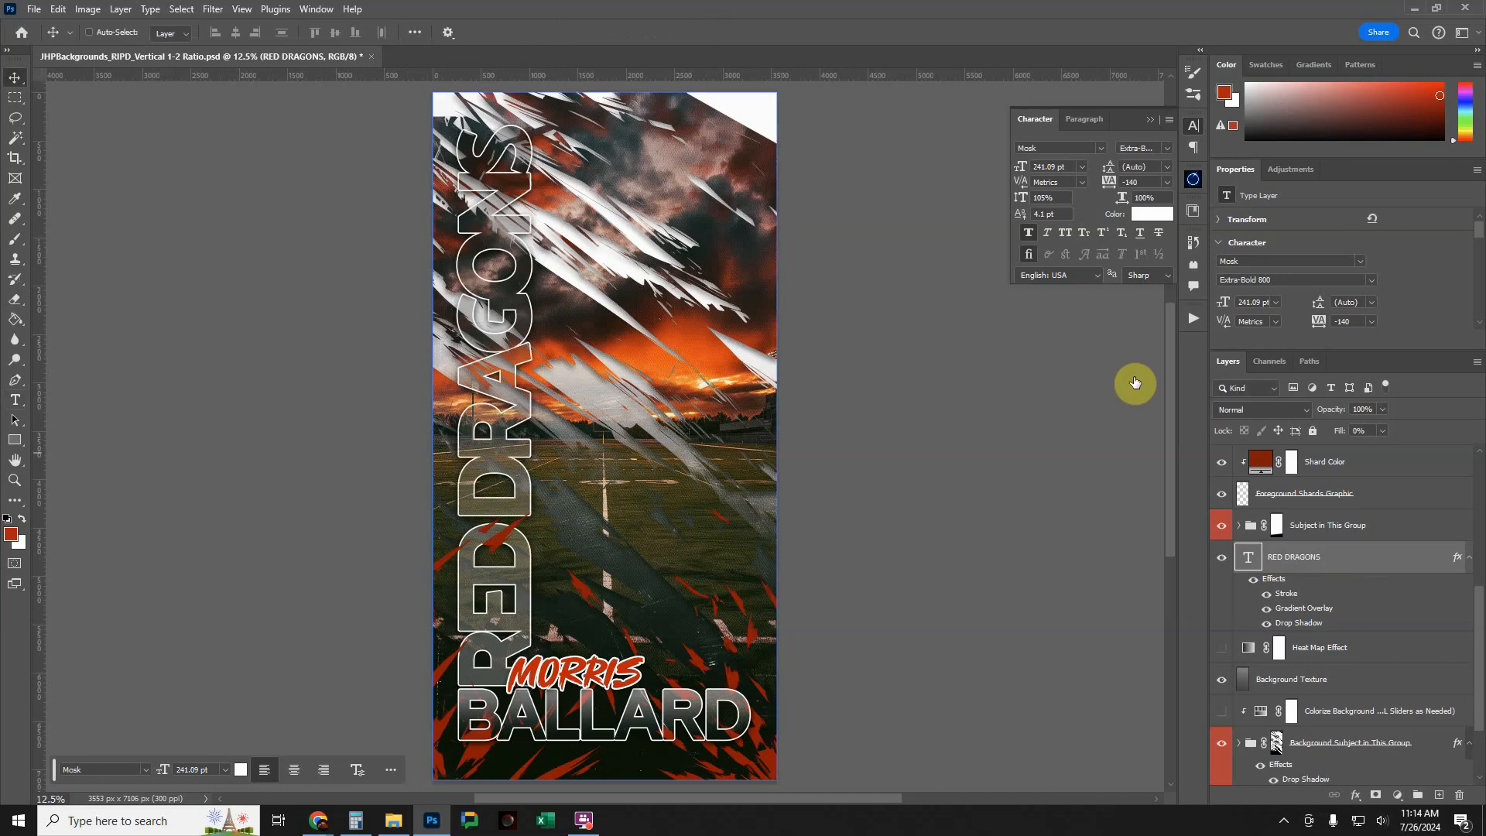
# Step: Preview the Heat Map Effect gradient map on the artwork, leaving the layer hidden
pyautogui.scroll(-2, 1328, 576)
pyautogui.scroll(-1, 1331, 578)
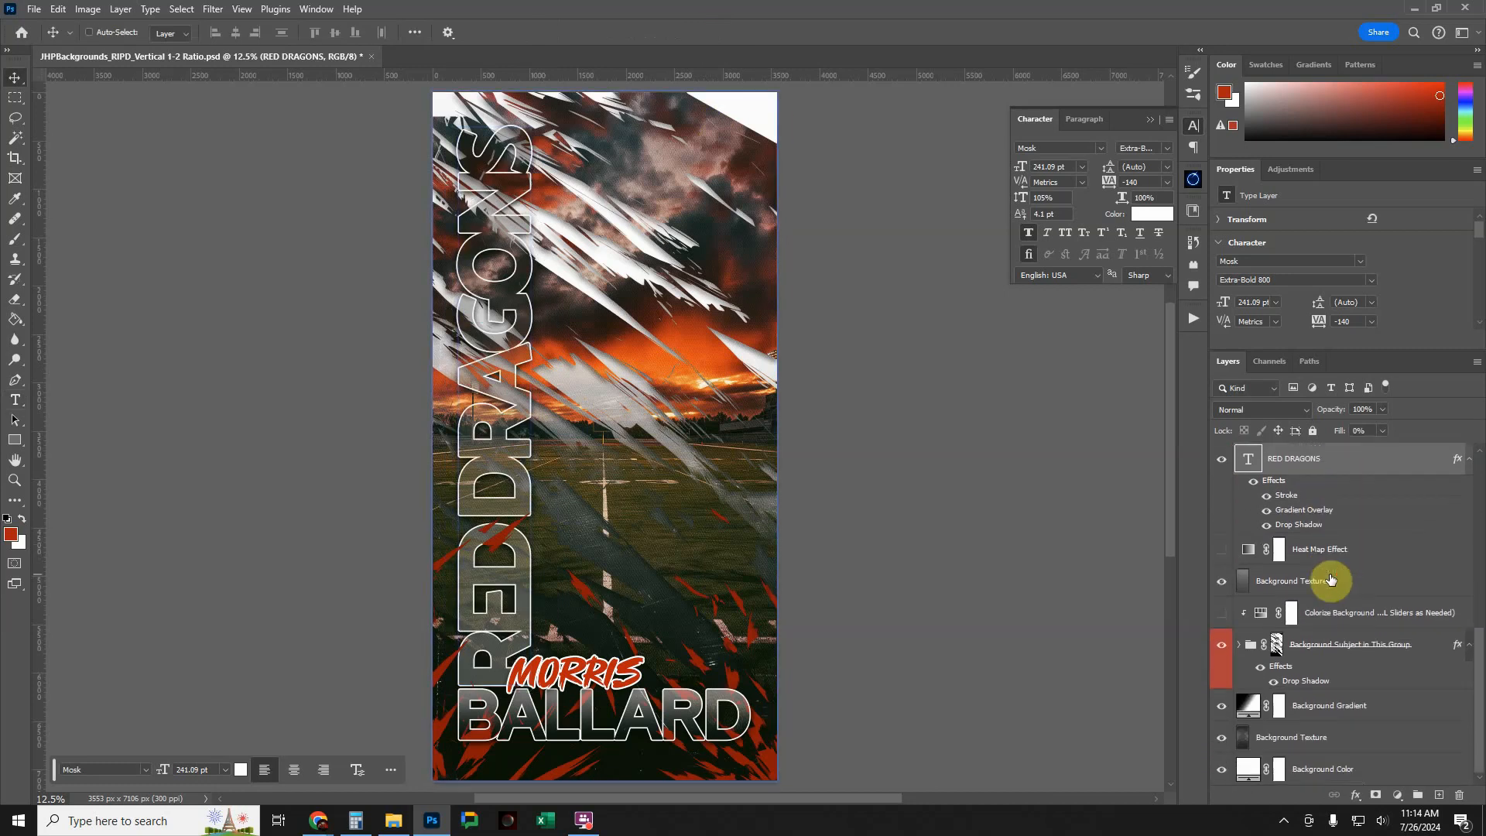
pyautogui.click(1367, 549)
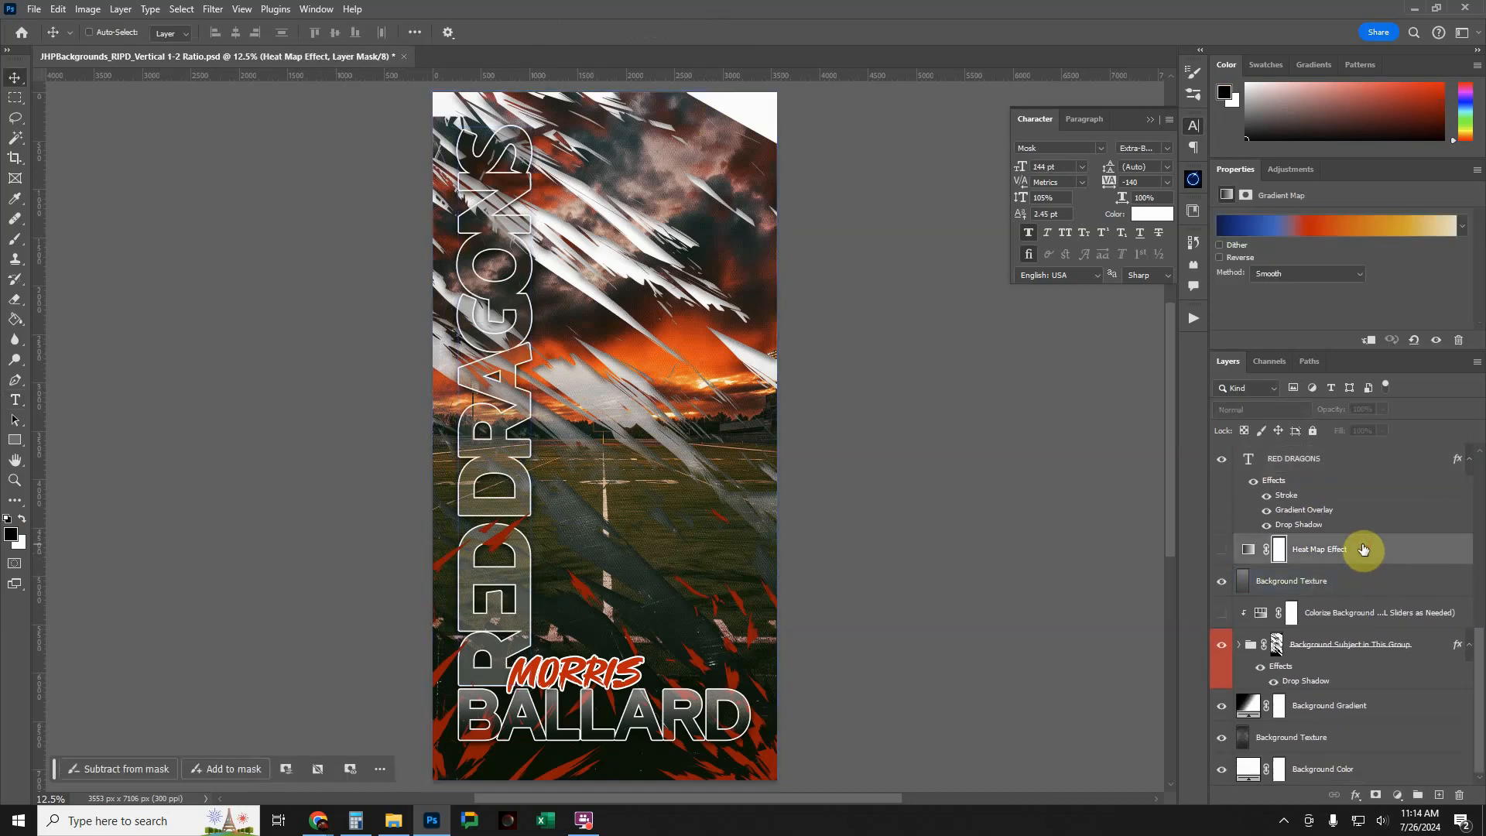
pyautogui.click(1221, 551)
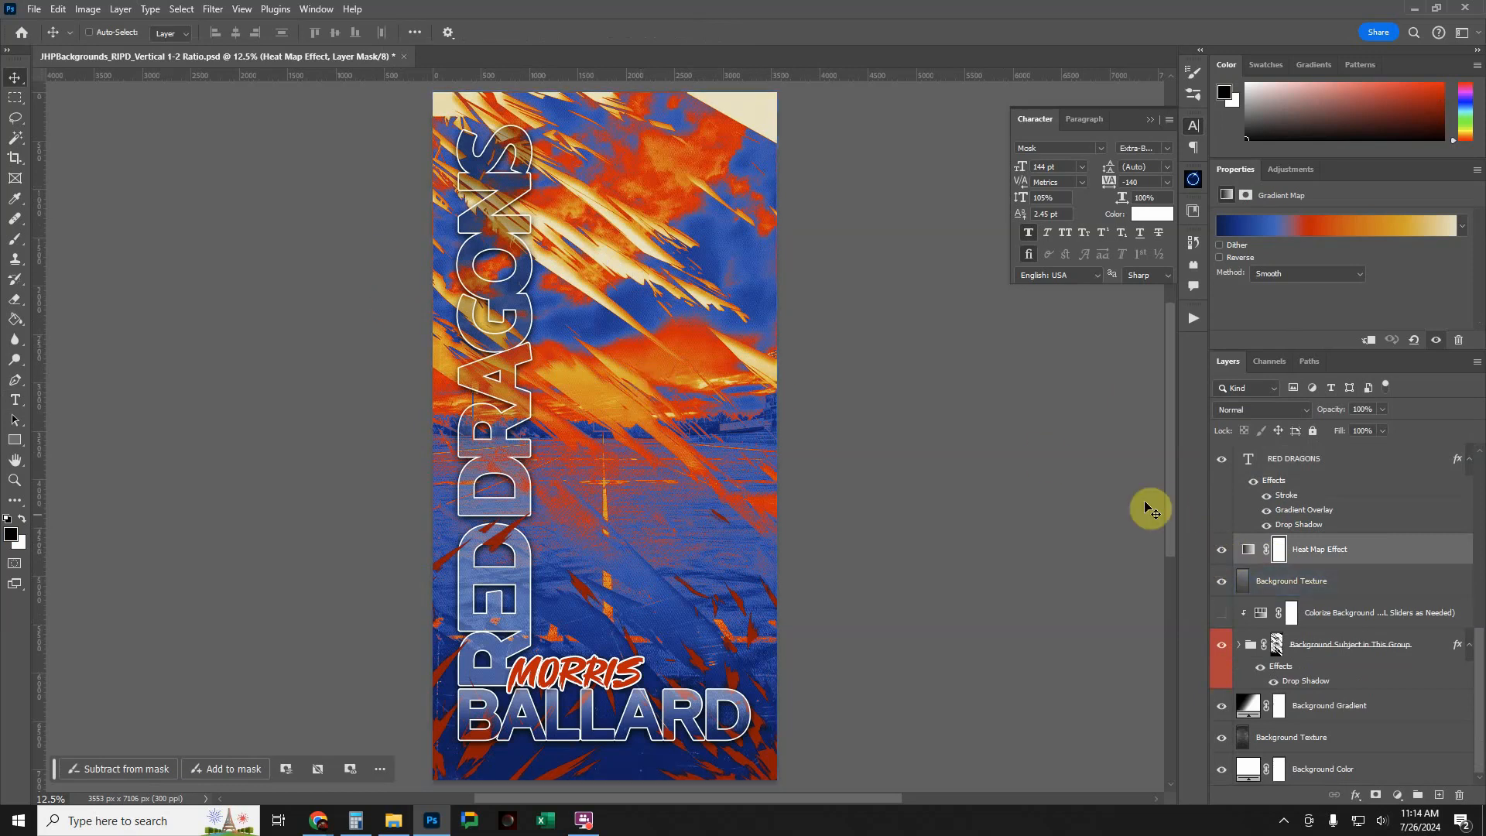
pyautogui.click(1223, 550)
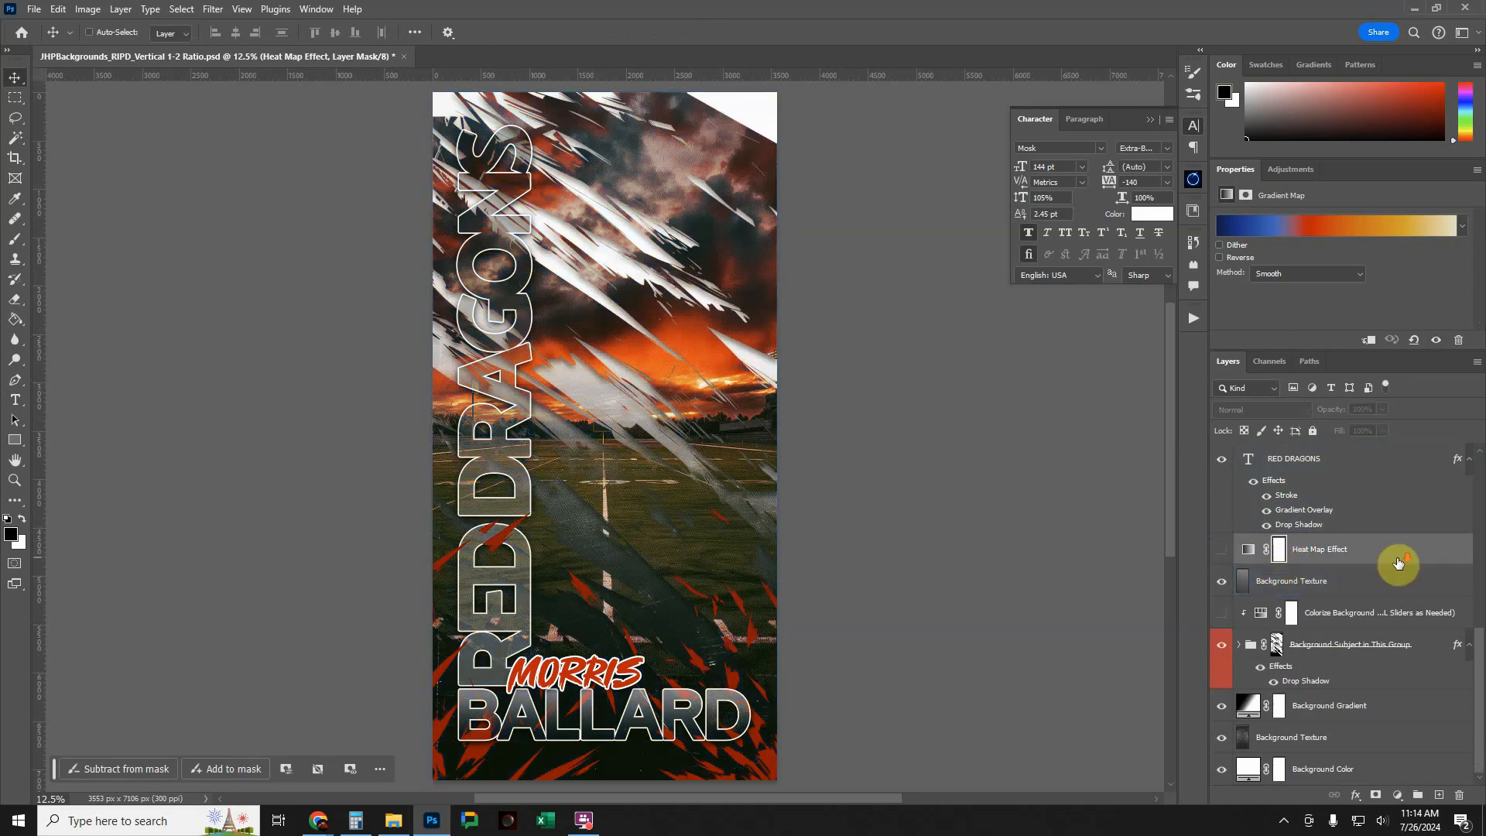
# Step: Compare the artwork with the upper Background Texture overlay layer hidden and shown
pyautogui.click(1325, 580)
pyautogui.click(1221, 585)
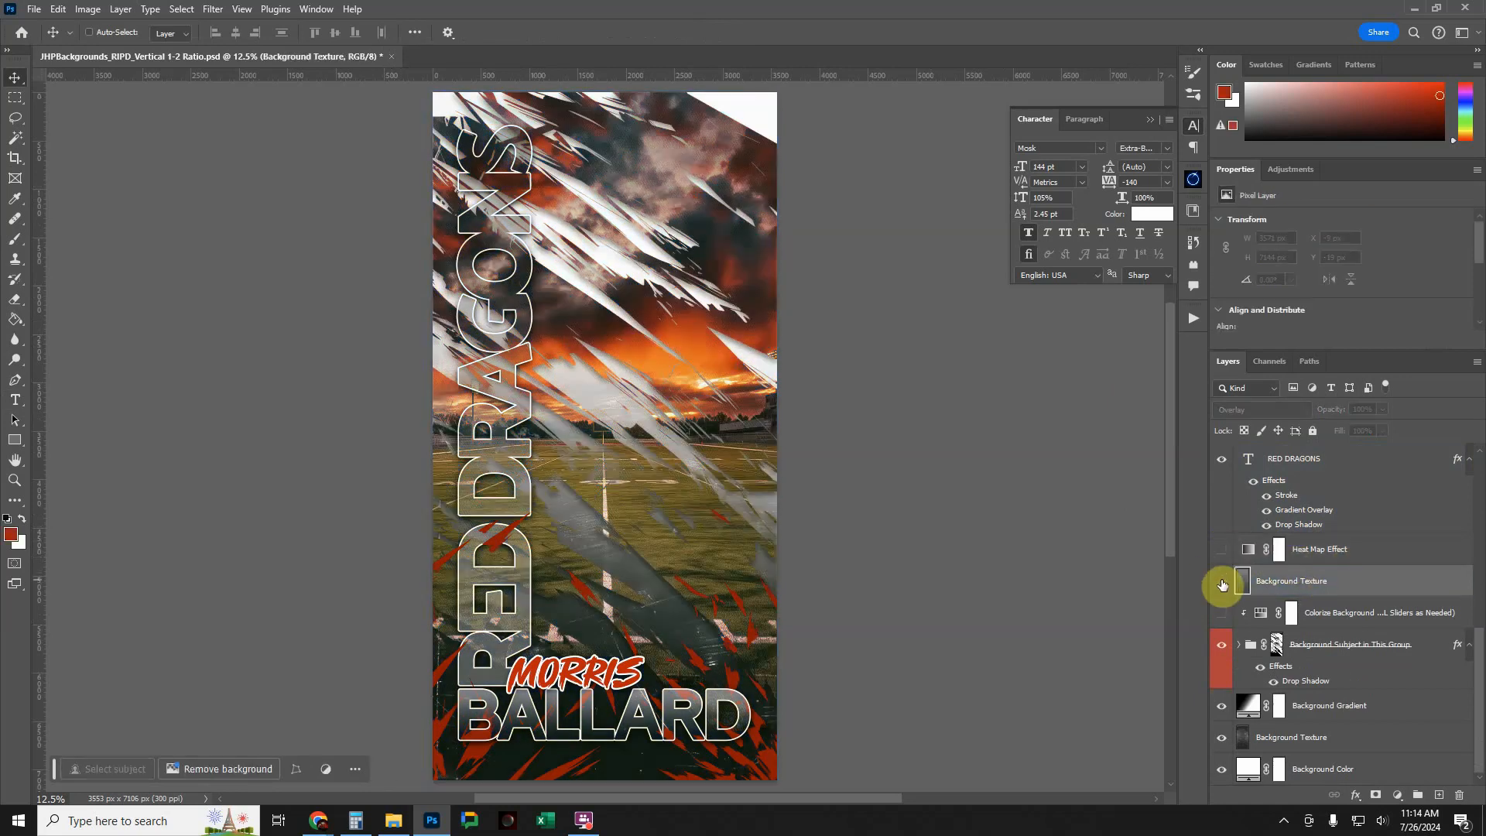
pyautogui.click(1222, 585)
pyautogui.click(1223, 585)
pyautogui.click(1223, 585)
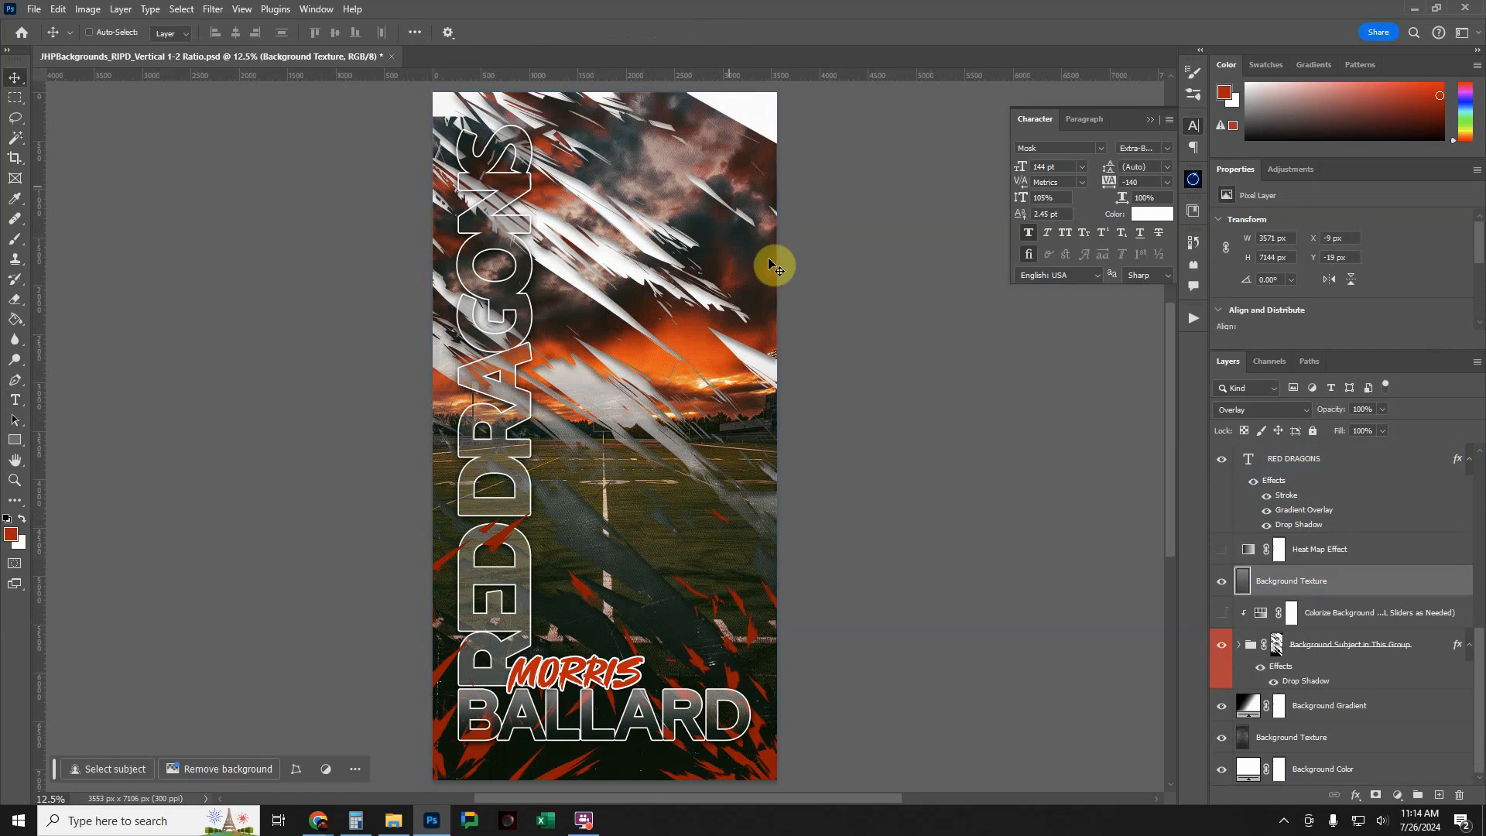
pyautogui.click(1223, 585)
pyautogui.click(1223, 584)
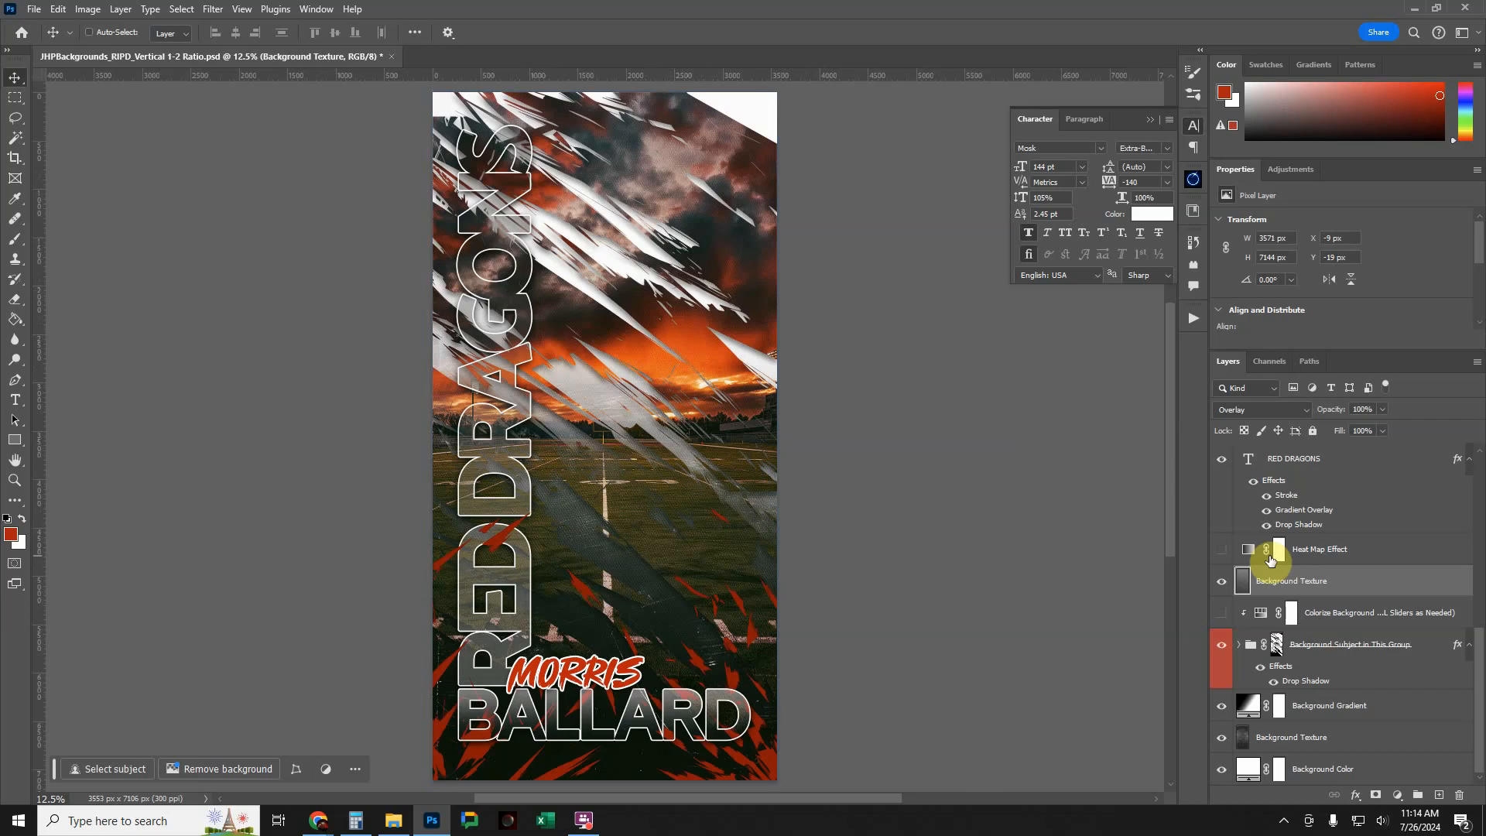
# Step: Show the Colorize Background hue/saturation adjustment layer and reveal all of its adjustment sliders
pyautogui.click(1362, 623)
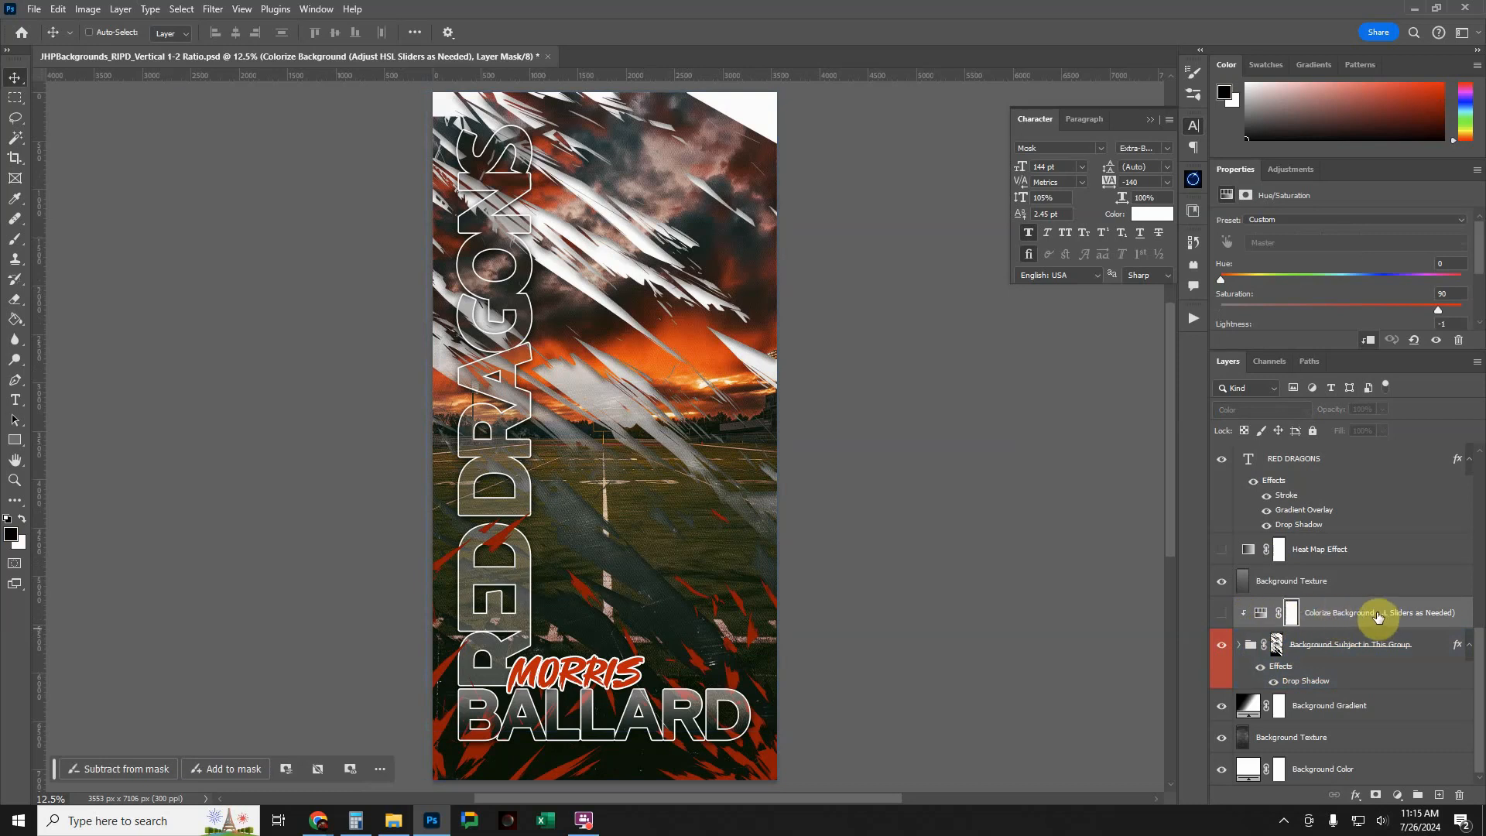
pyautogui.click(1222, 614)
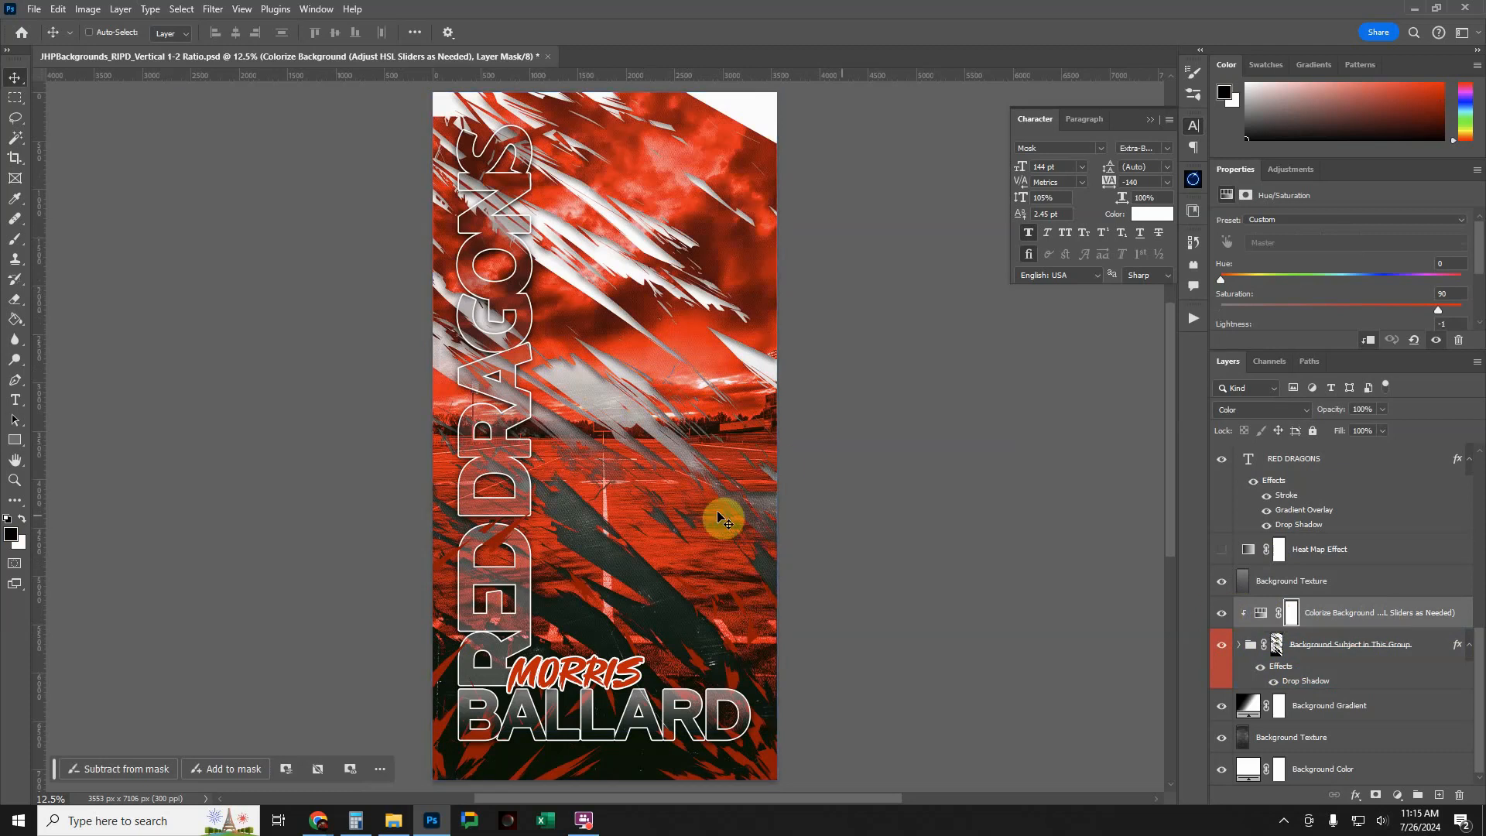
pyautogui.click(1260, 613)
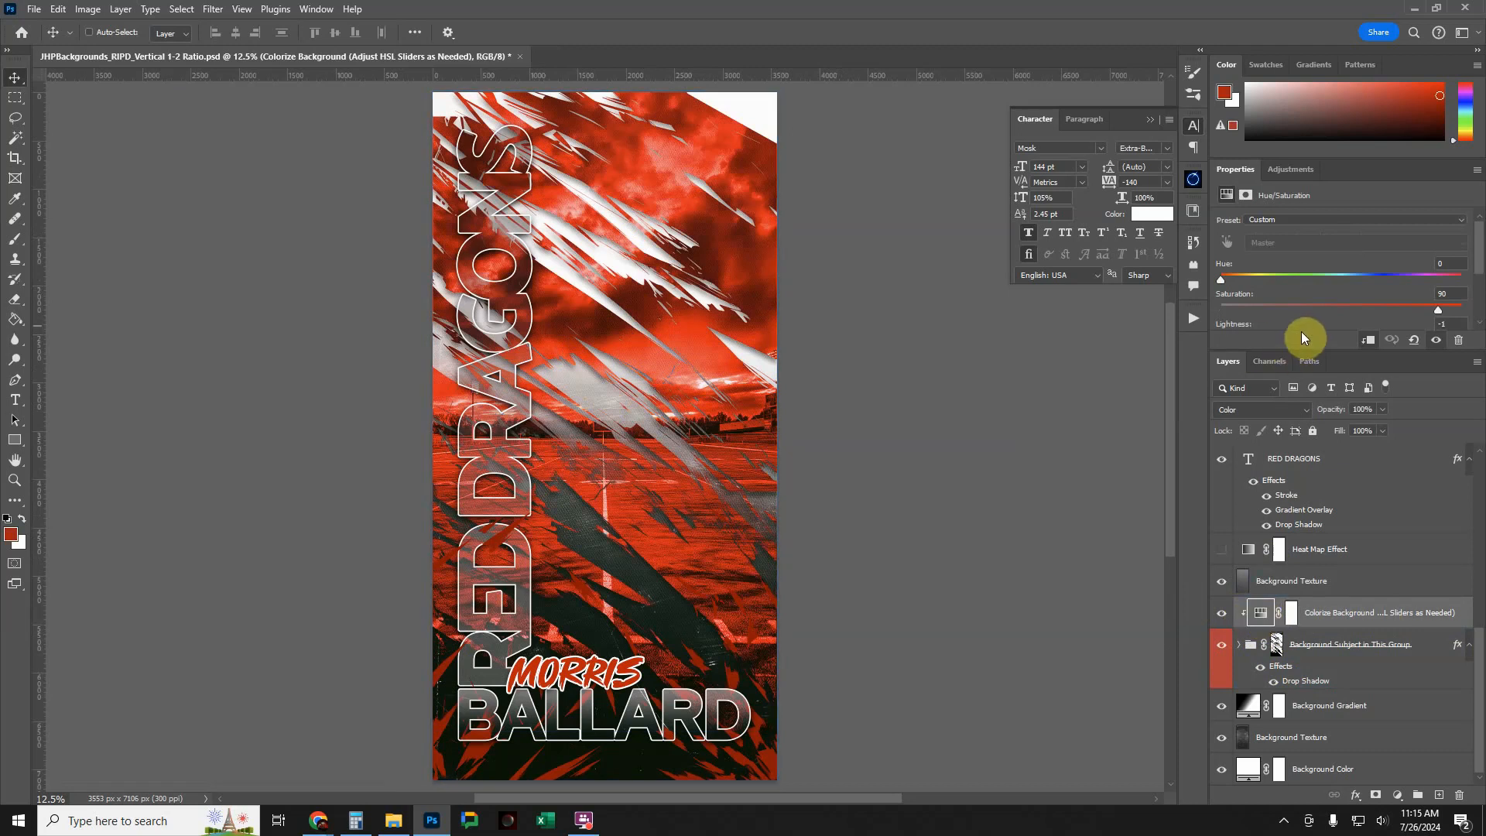
pyautogui.moveTo(1302, 347); pyautogui.dragTo(1305, 422)
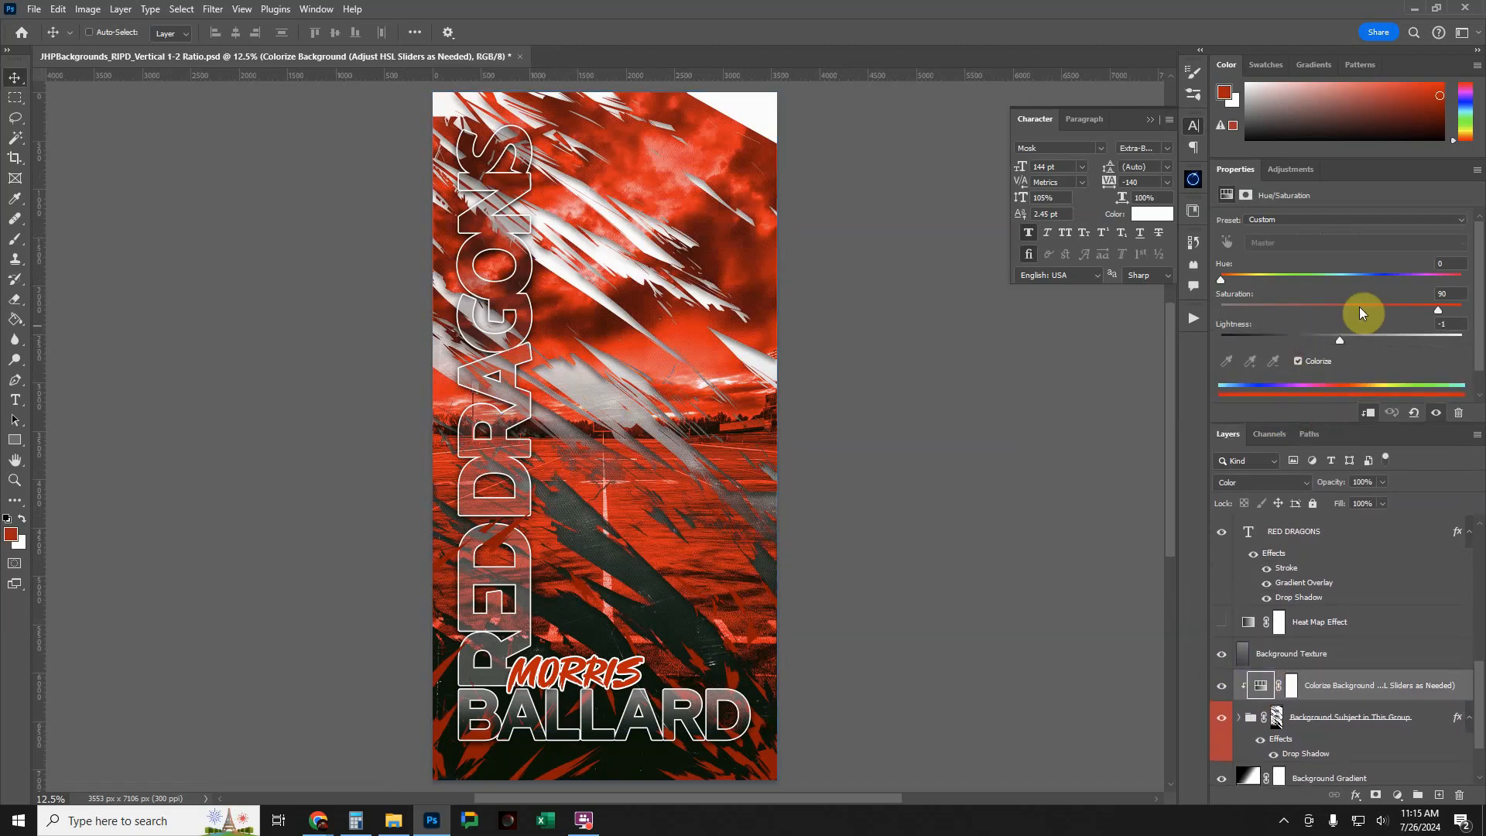
# Step: Set the Colorize Background adjustment to Saturation 86, Lightness -8 and Normal blending, then hide the layer
pyautogui.moveTo(1219, 280)
pyautogui.mouseDown()
pyautogui.moveTo(1365, 282)
pyautogui.moveTo(1205, 286)
pyautogui.mouseUp()
pyautogui.moveTo(1437, 310)
pyautogui.mouseDown()
pyautogui.moveTo(1158, 335)
pyautogui.moveTo(1436, 322)
pyautogui.mouseUp()
pyautogui.click(1256, 482)
pyautogui.click(1229, 382)
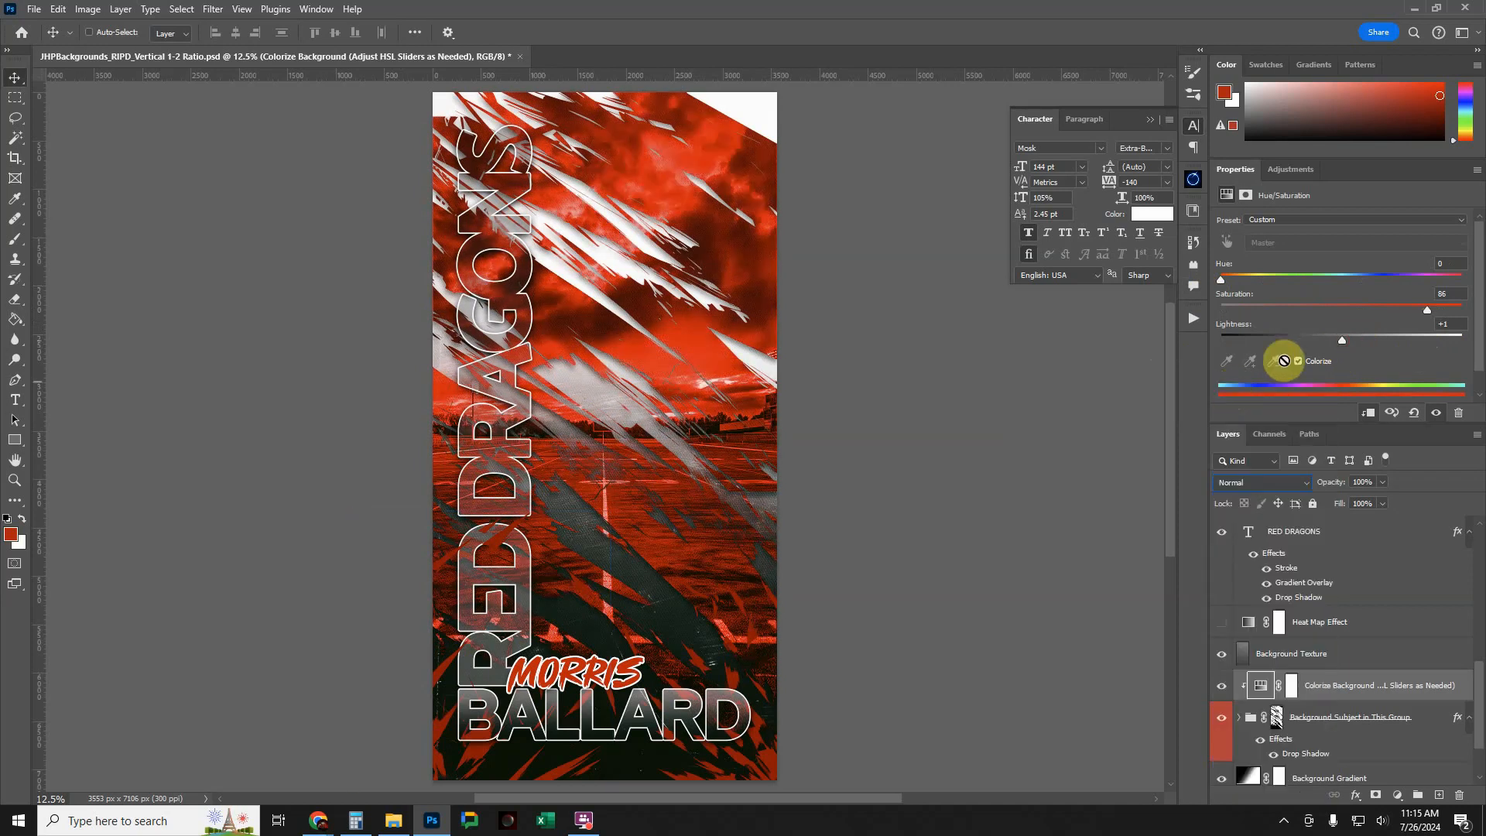
pyautogui.moveTo(1341, 341)
pyautogui.mouseDown()
pyautogui.moveTo(1298, 350)
pyautogui.moveTo(1386, 347)
pyautogui.moveTo(1331, 350)
pyautogui.mouseUp()
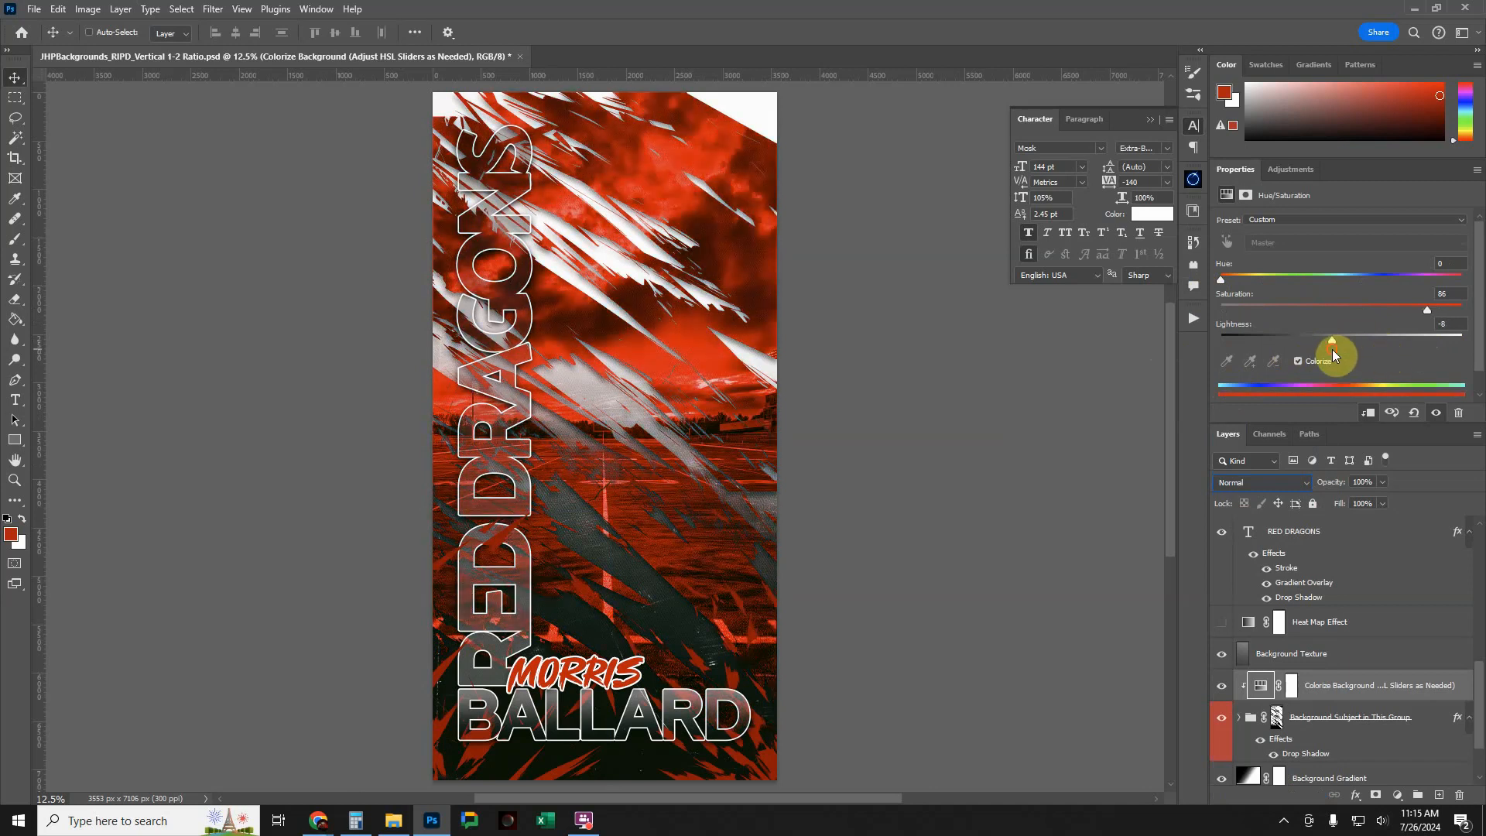
pyautogui.click(1222, 690)
# Step: Inspect the mask of the Background Subject in This Group folder, then expand the folder and select its Subject Here layer
pyautogui.scroll(-2, 1351, 634)
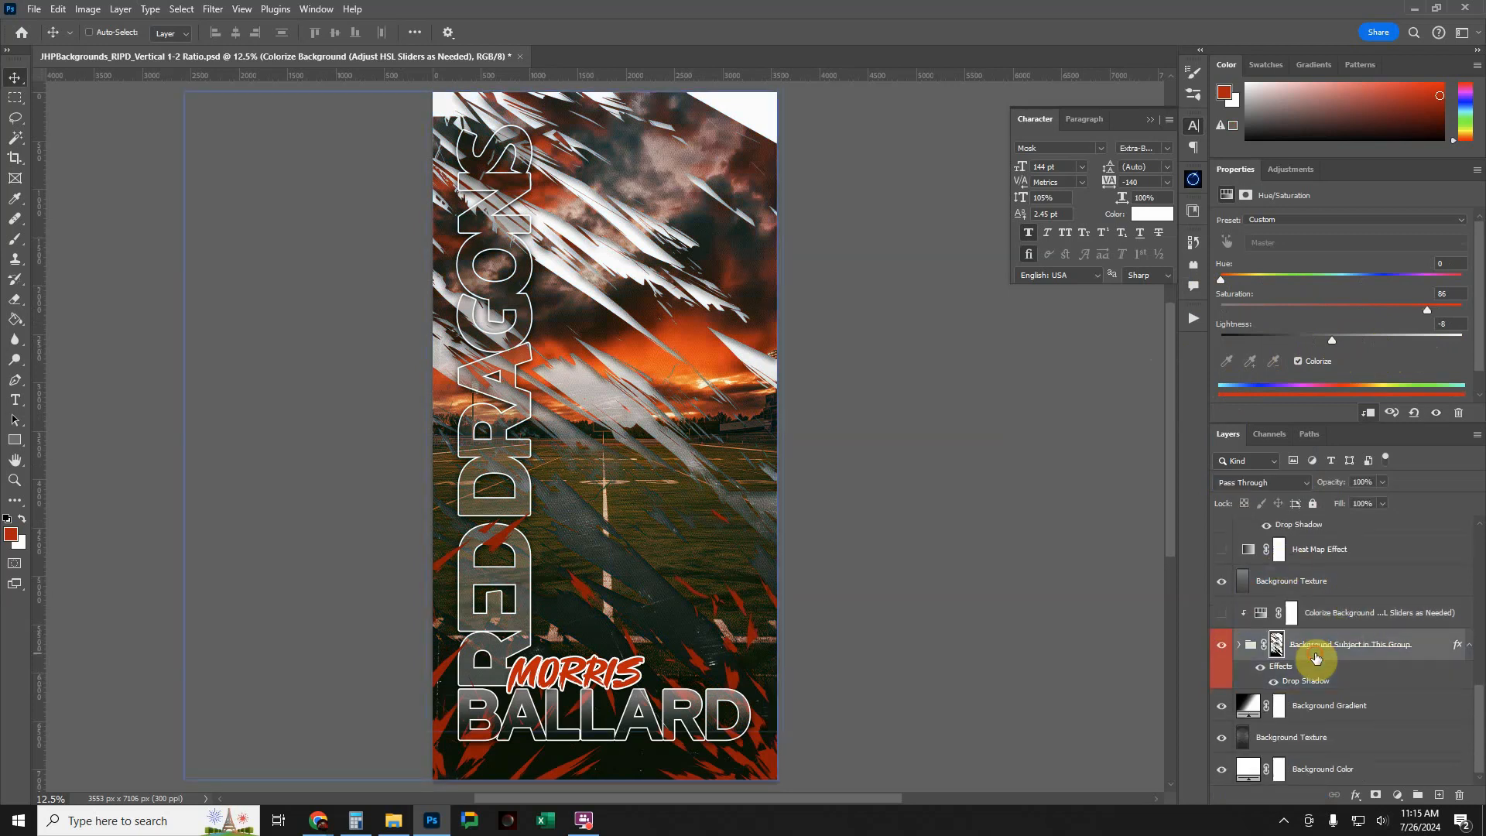
pyautogui.click(1269, 648)
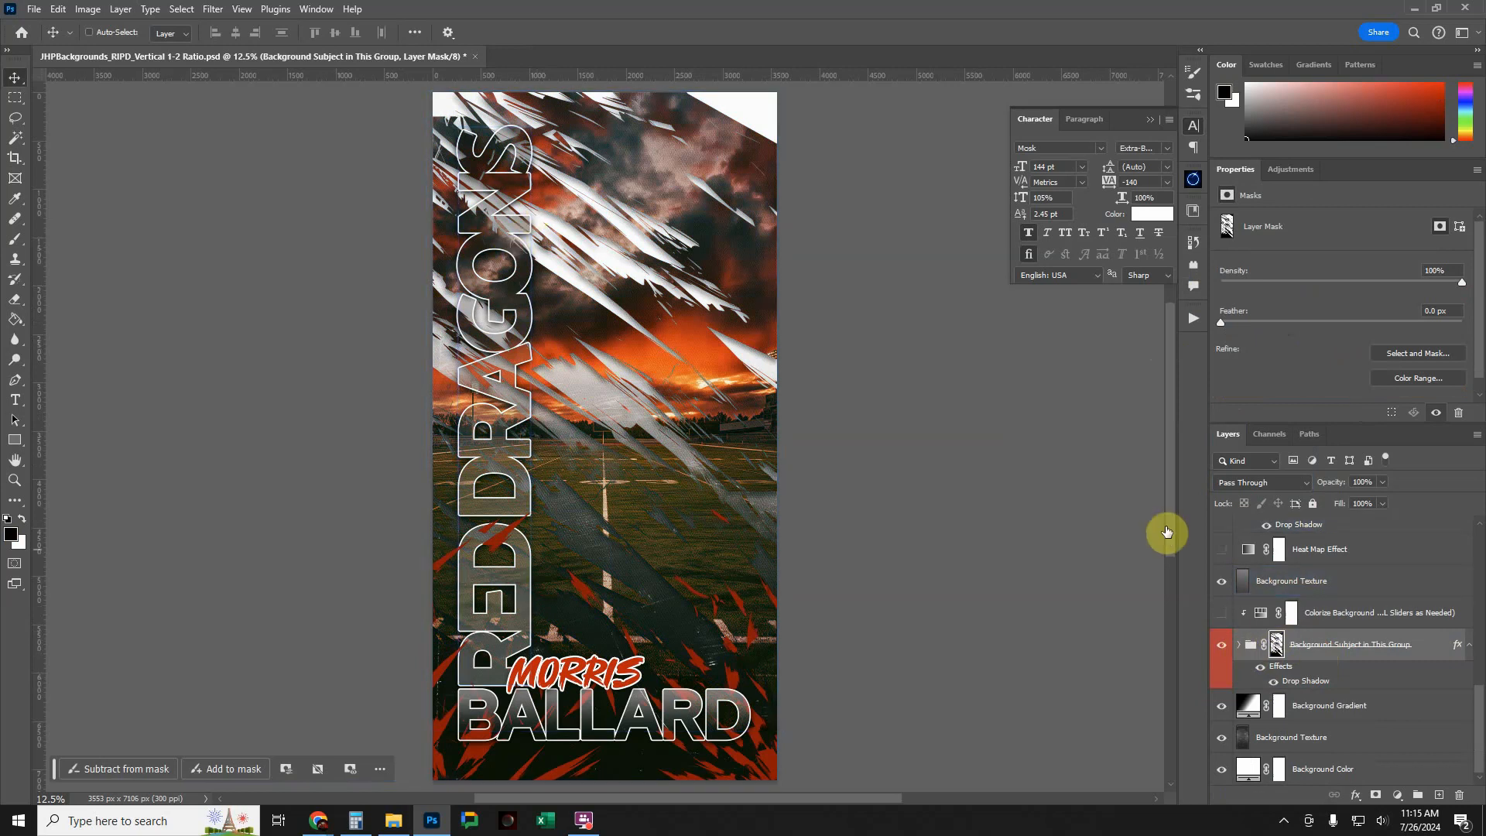
pyautogui.click(1241, 646)
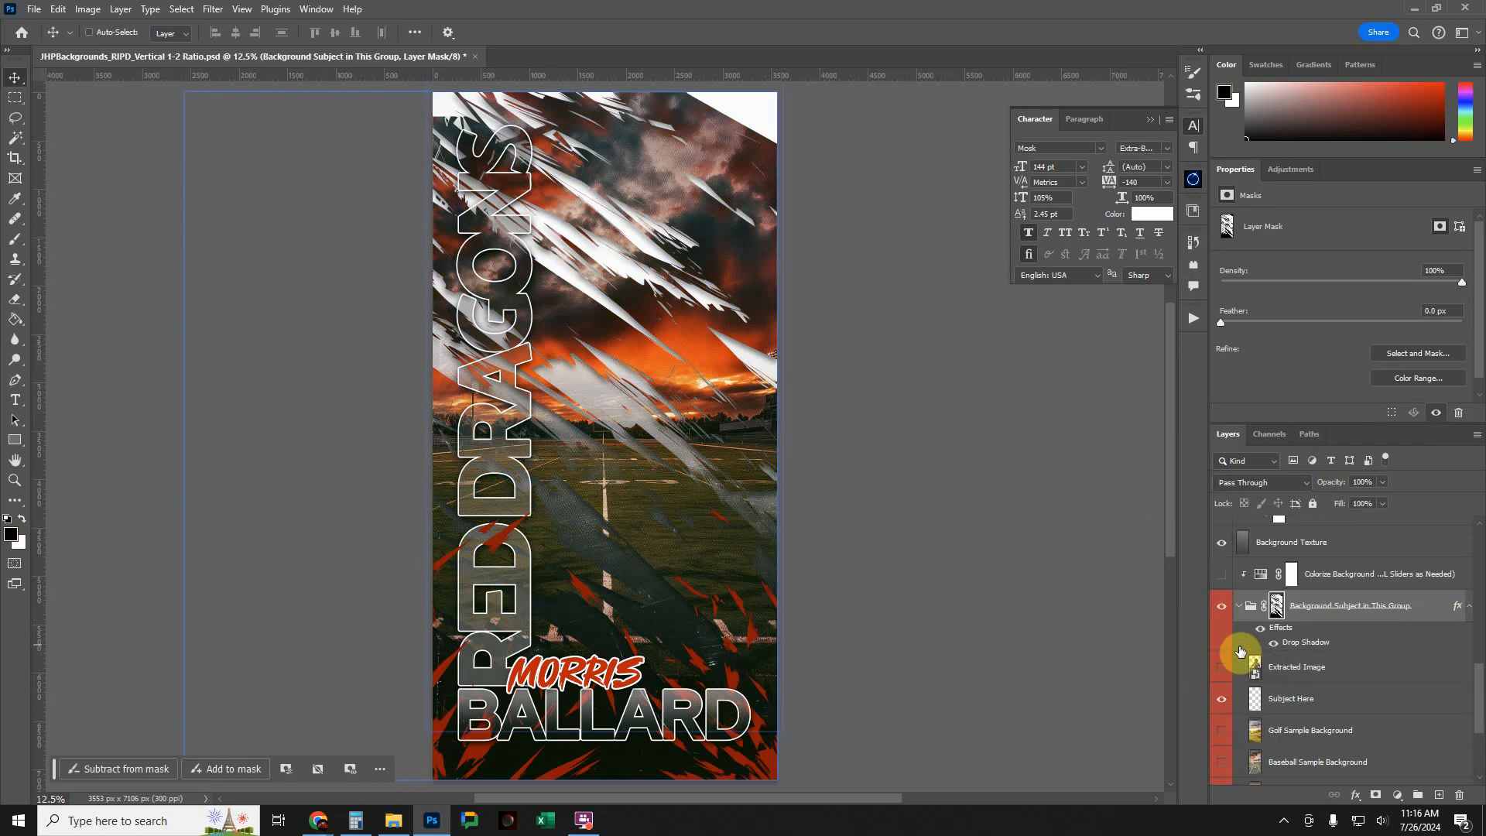
pyautogui.scroll(-2, 1313, 687)
pyautogui.click(1314, 645)
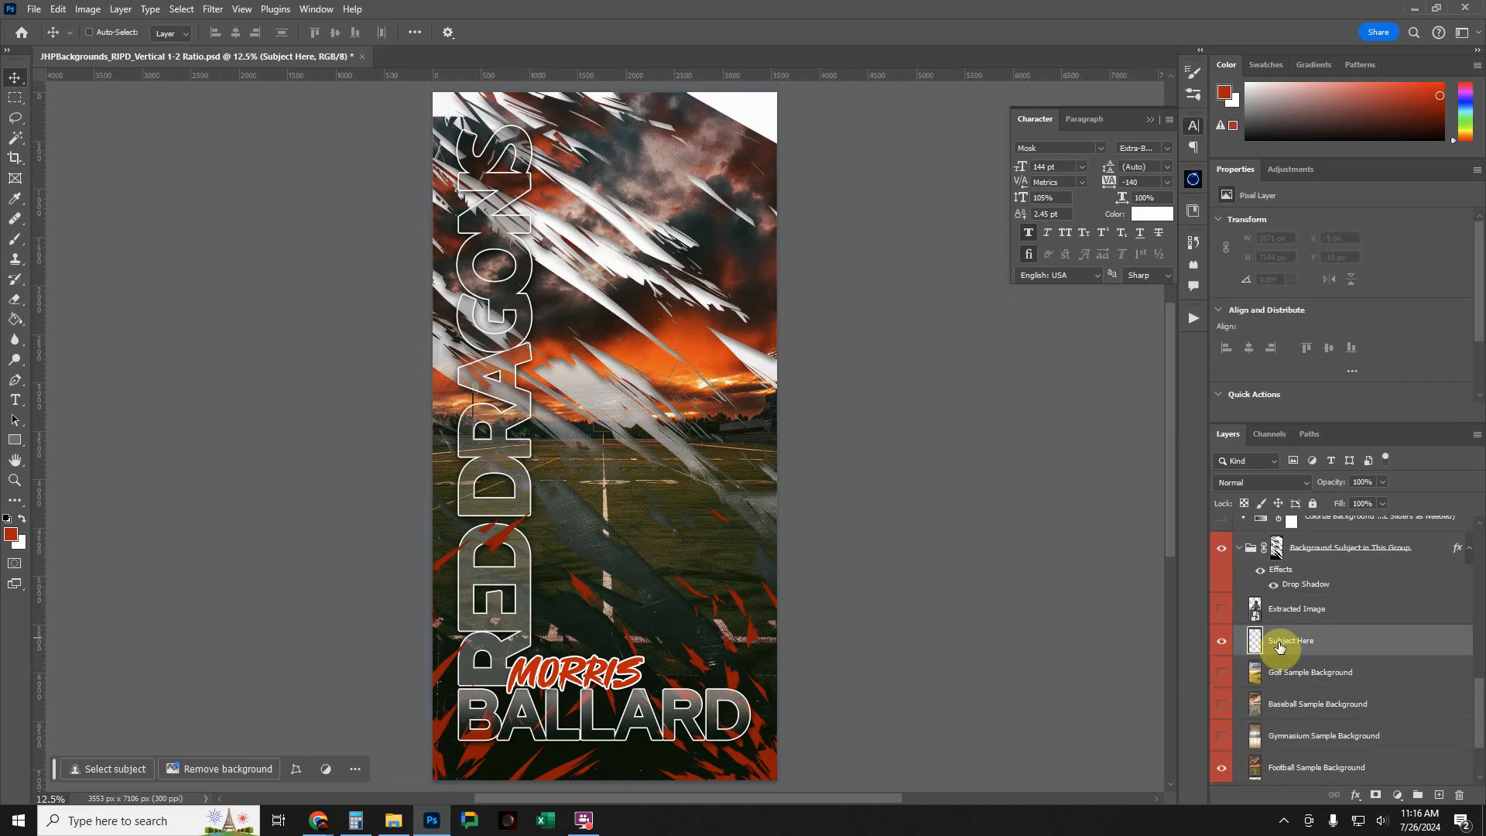
# Step: Go through the Golf, Baseball and Gymnasium Sample Background layers, ending with Football Sample Background selected
pyautogui.scroll(-2, 1329, 648)
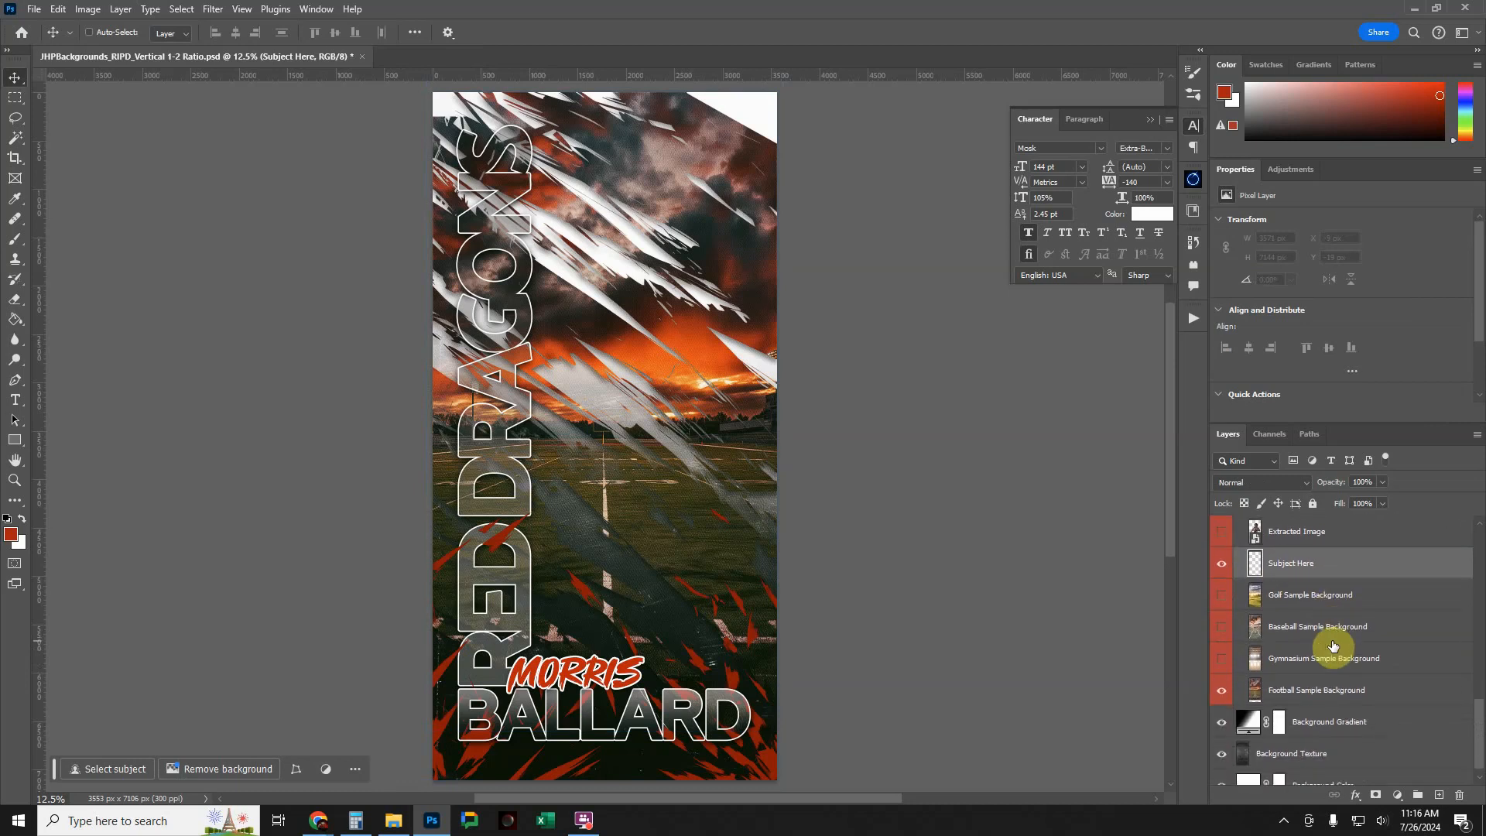
pyautogui.click(1277, 601)
pyautogui.click(1275, 628)
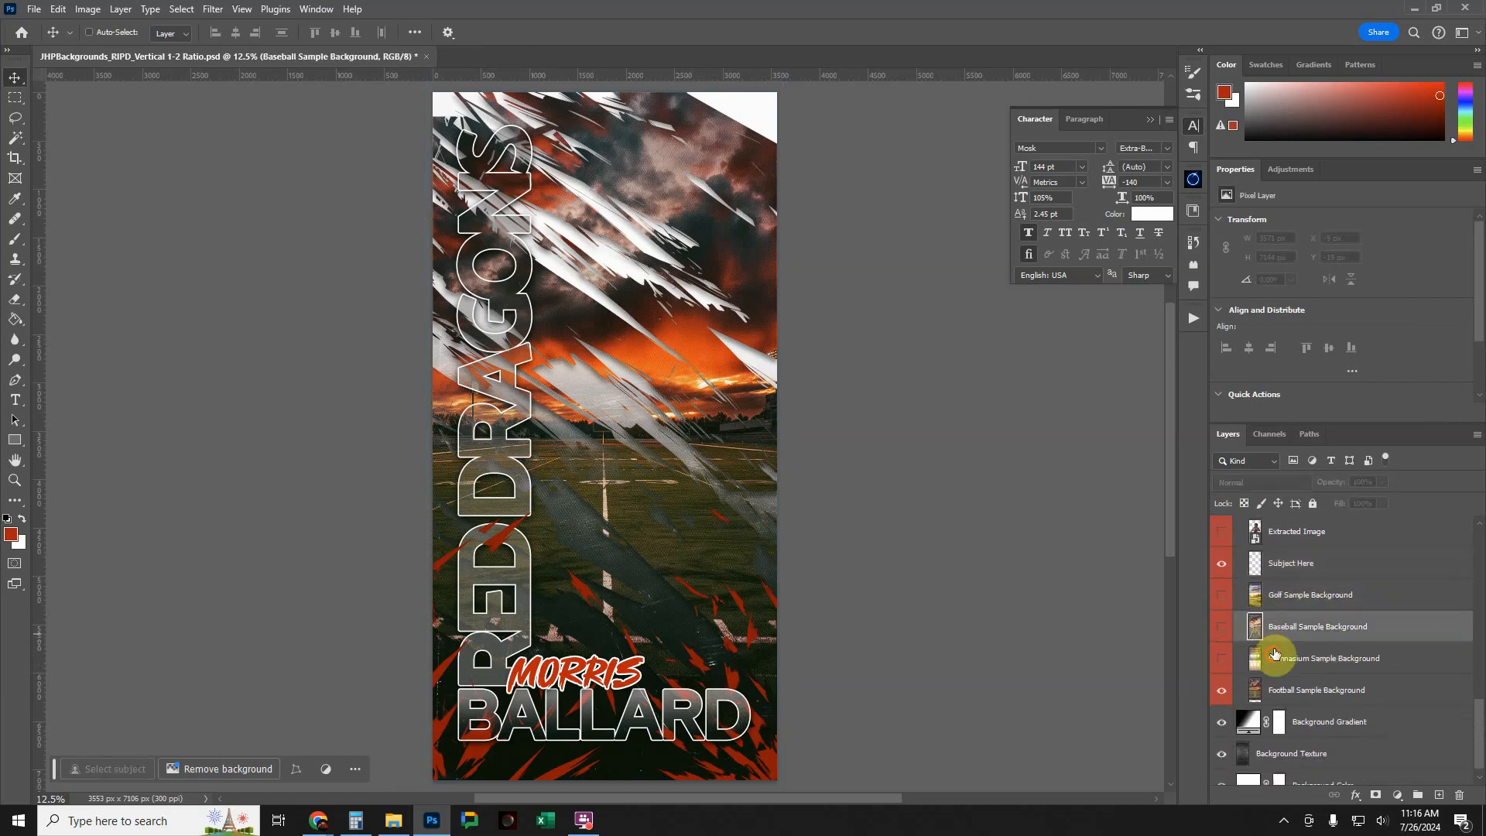
pyautogui.click(1274, 660)
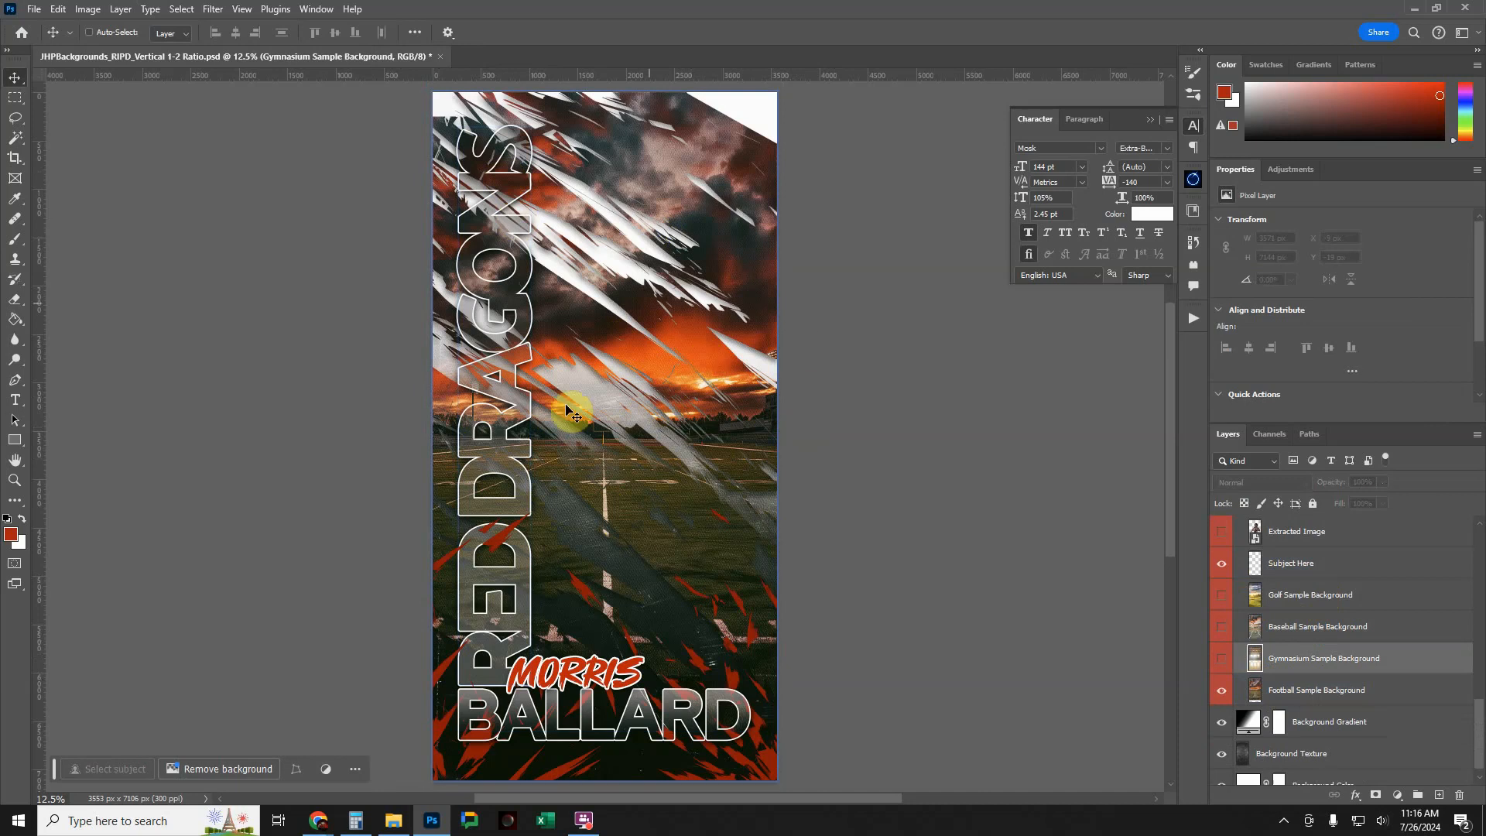
pyautogui.click(1281, 697)
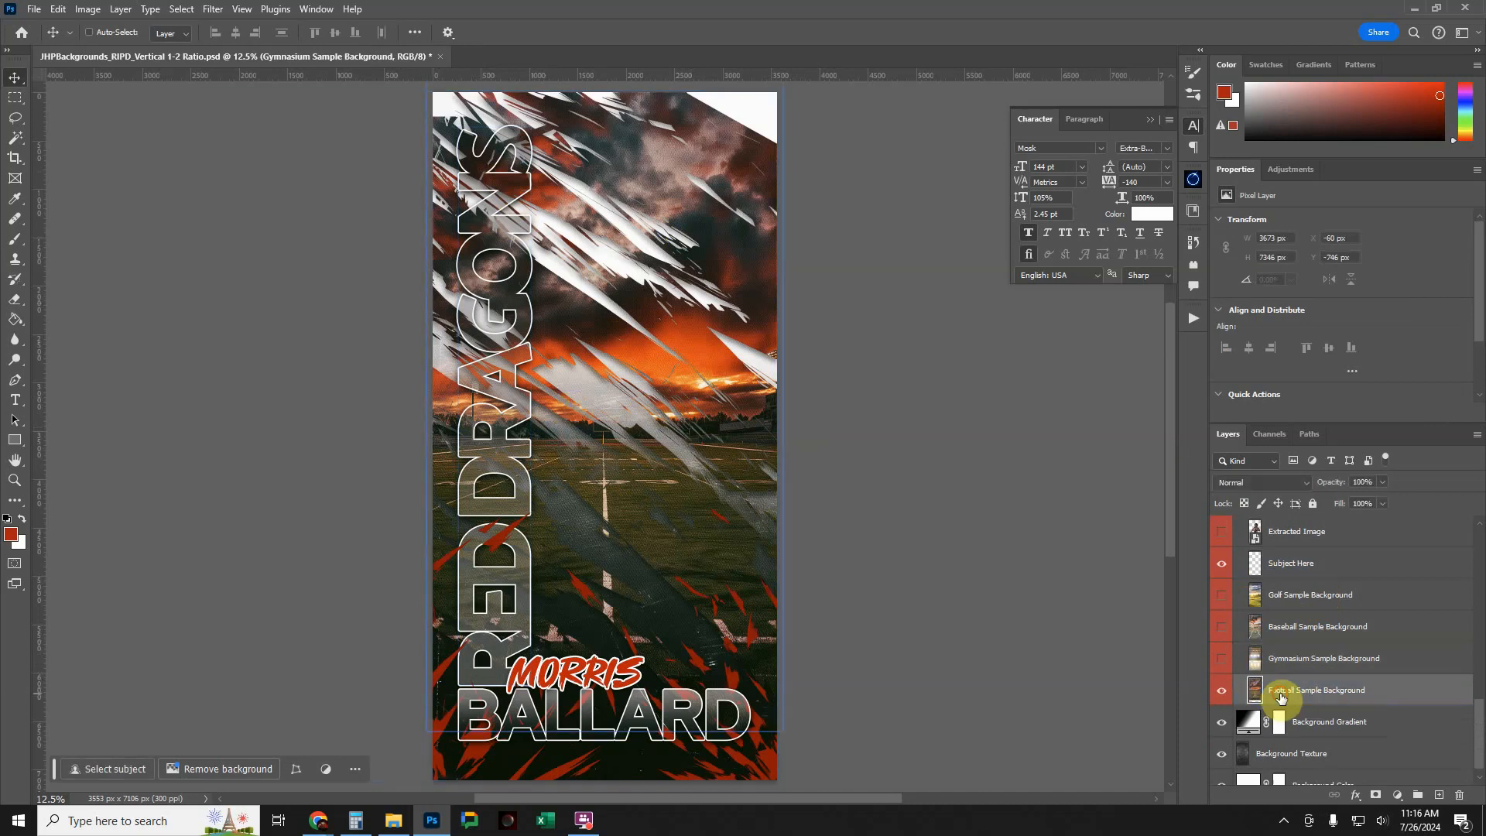
# Step: Preview the Gymnasium, Baseball and Golf Sample Background layers on the artwork, then hide all three again
pyautogui.click(1221, 660)
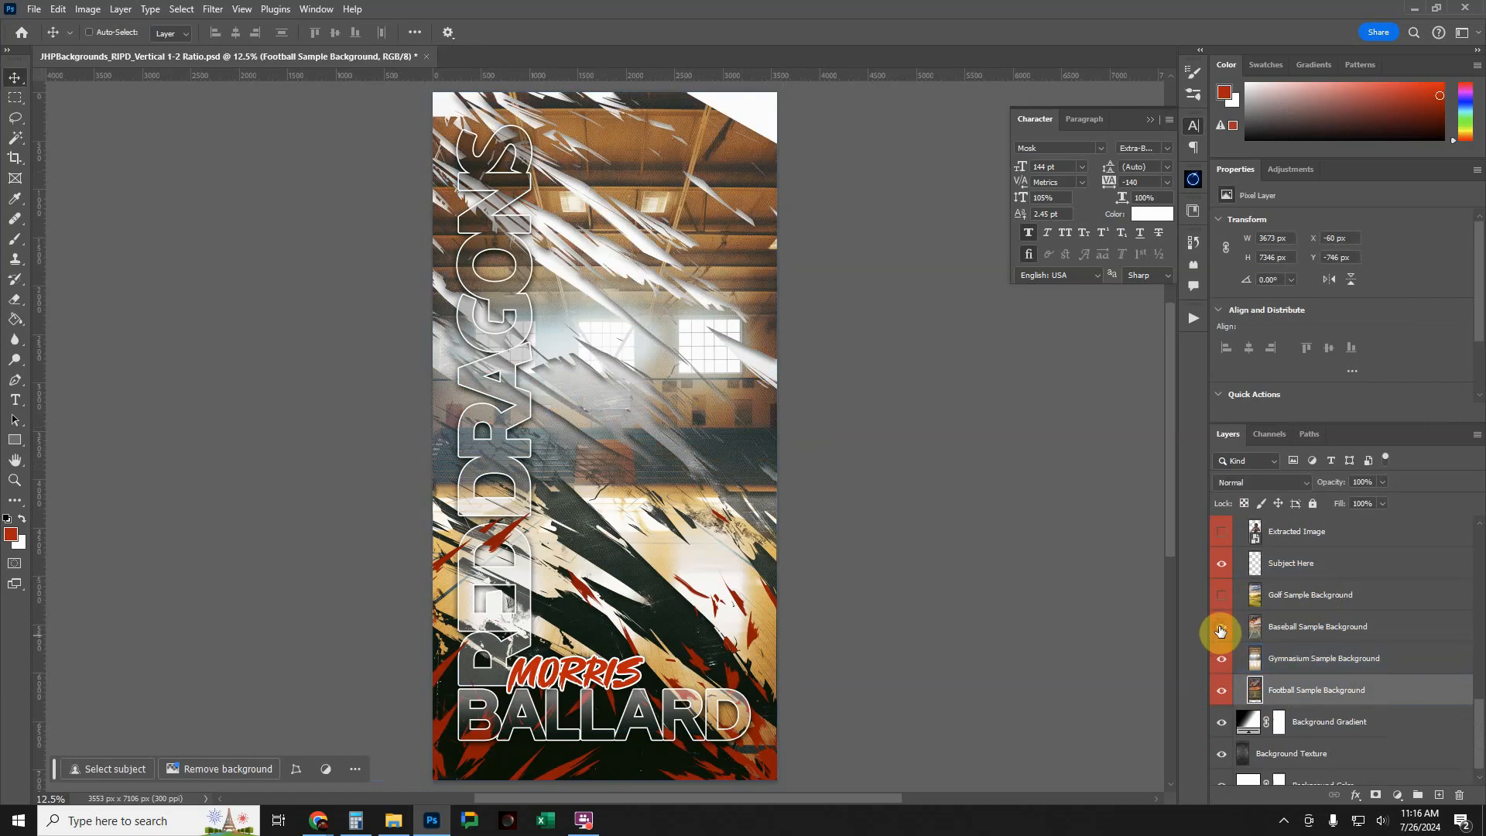
pyautogui.click(1221, 628)
pyautogui.click(1221, 594)
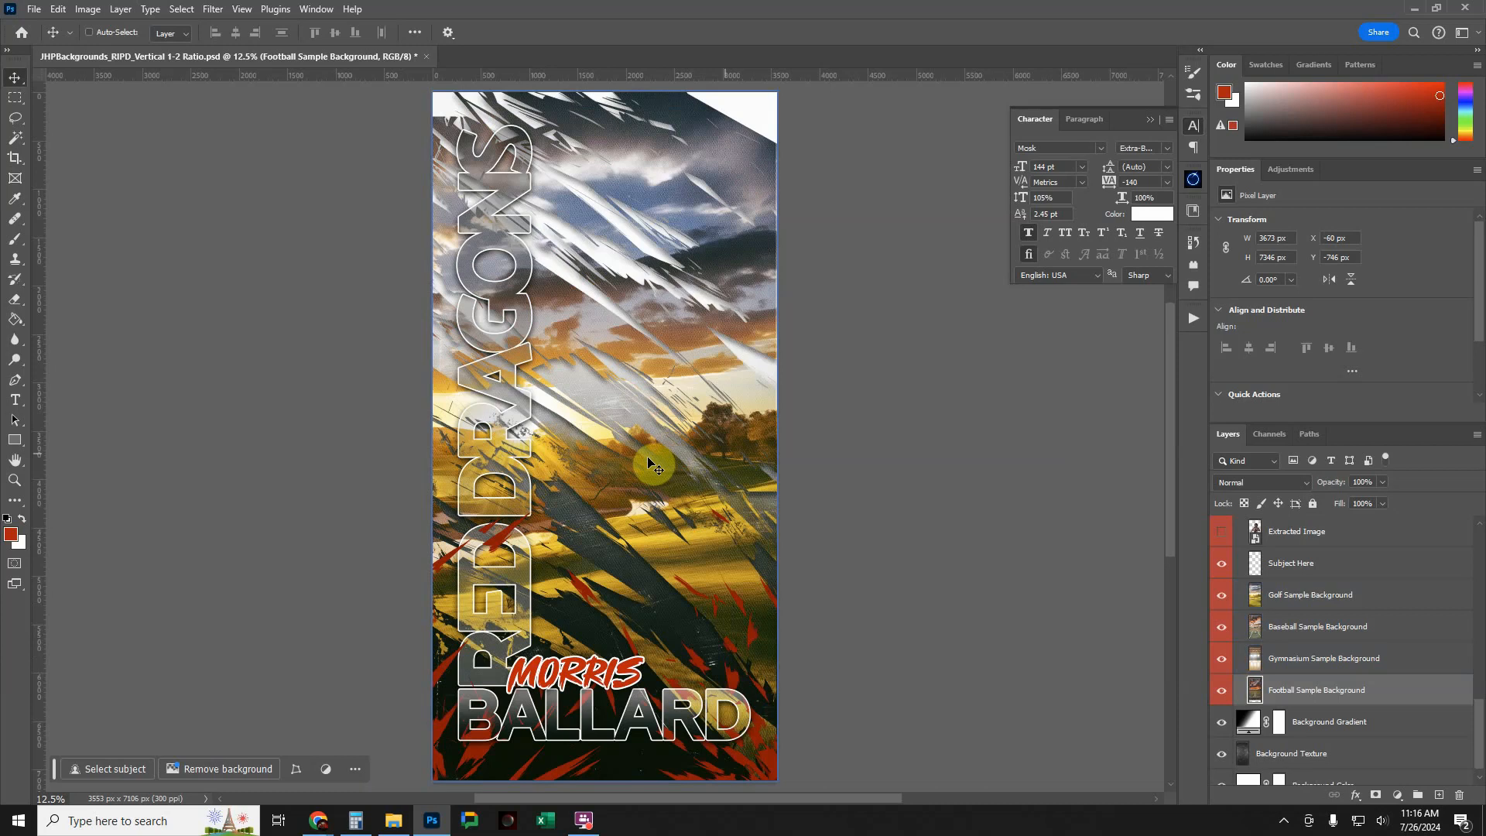
pyautogui.click(1300, 633)
pyautogui.click(1230, 603)
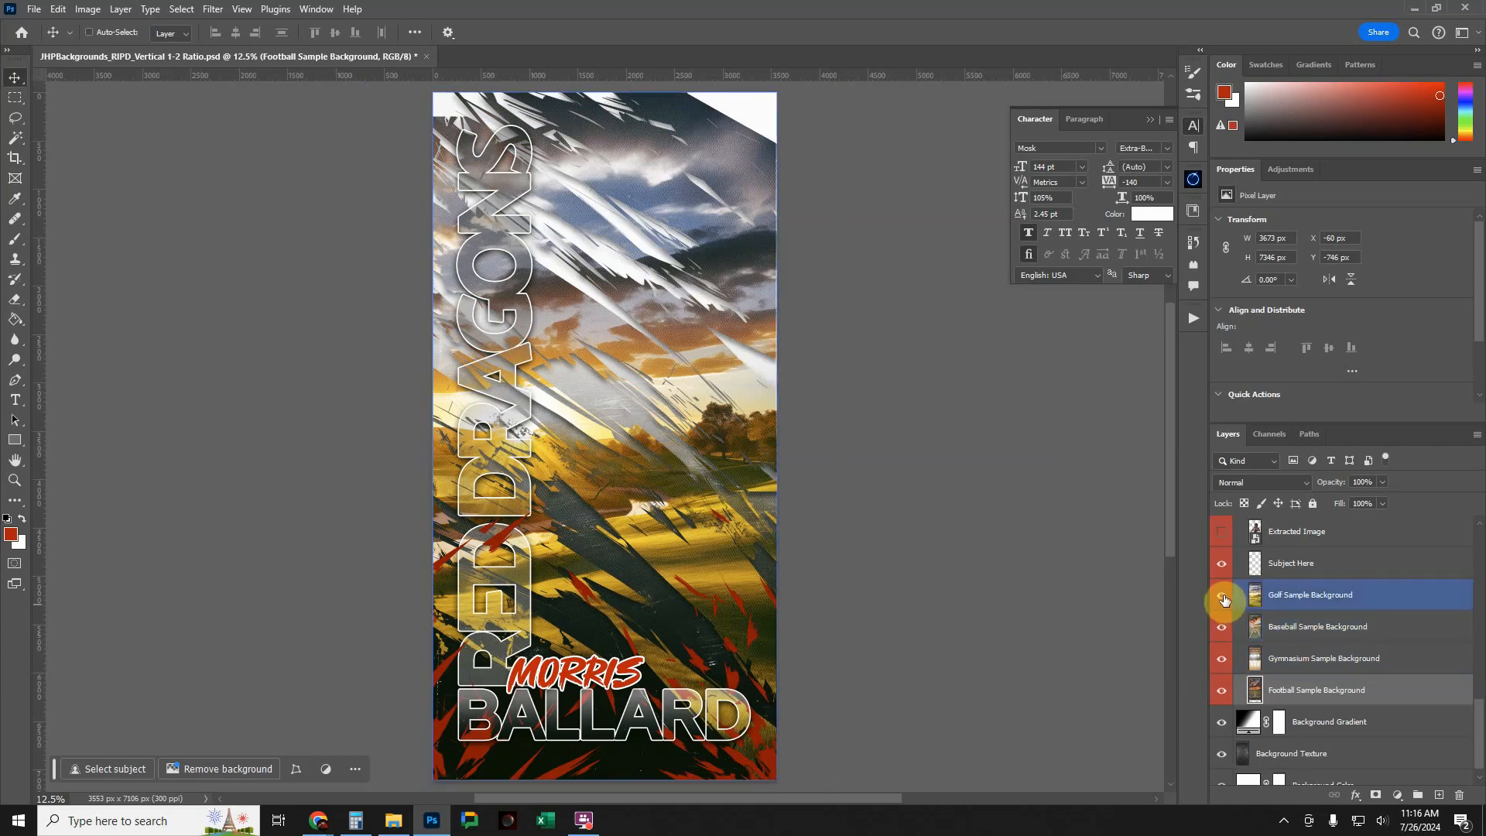
pyautogui.click(1224, 599)
pyautogui.click(1221, 629)
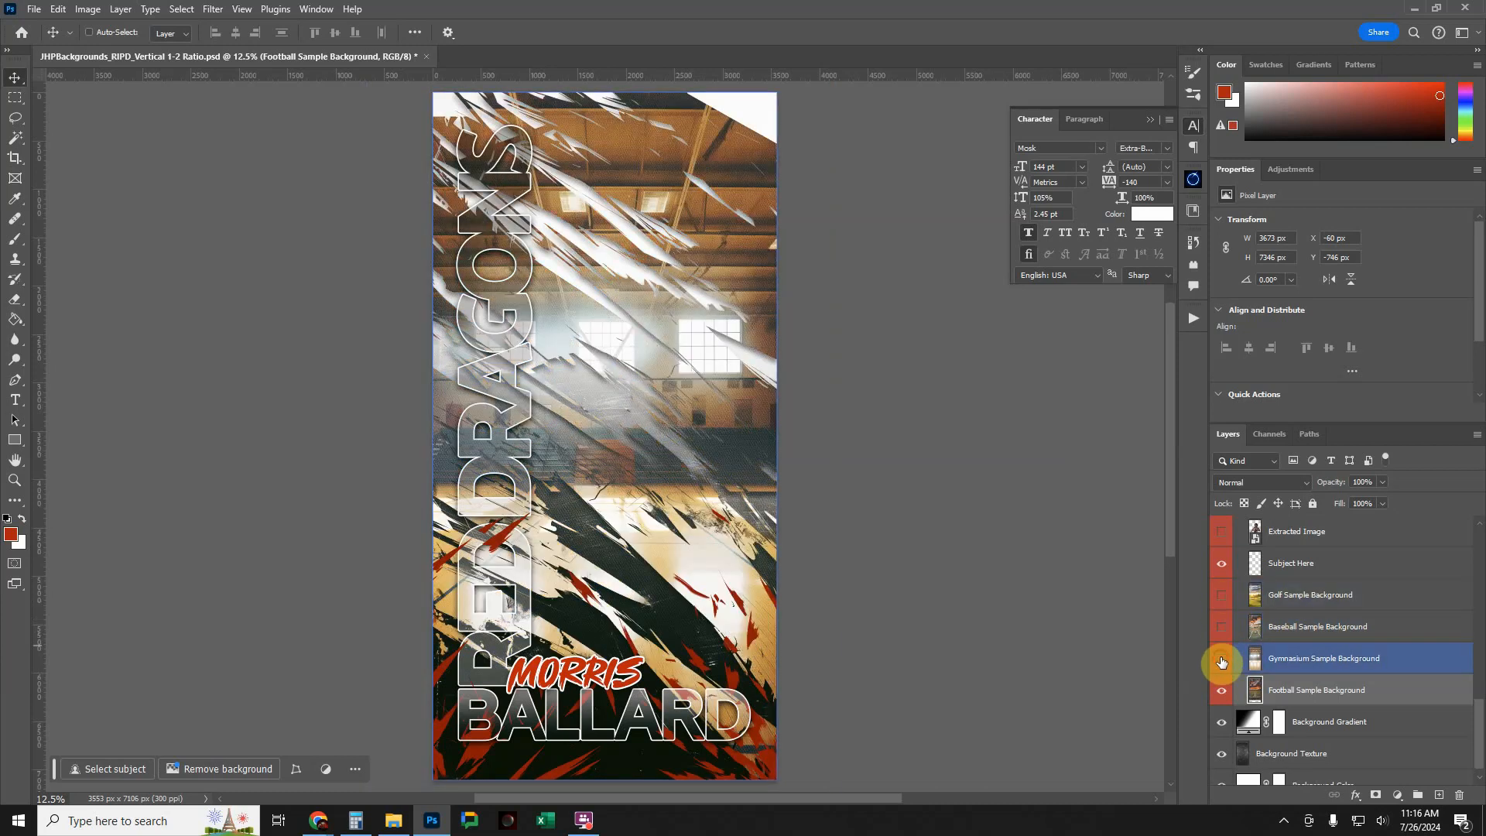
pyautogui.click(1222, 660)
# Step: Collapse the Background Subject in This Group folder, keeping the folder selected and its football background shown
pyautogui.click(1296, 691)
pyautogui.scroll(3, 1270, 685)
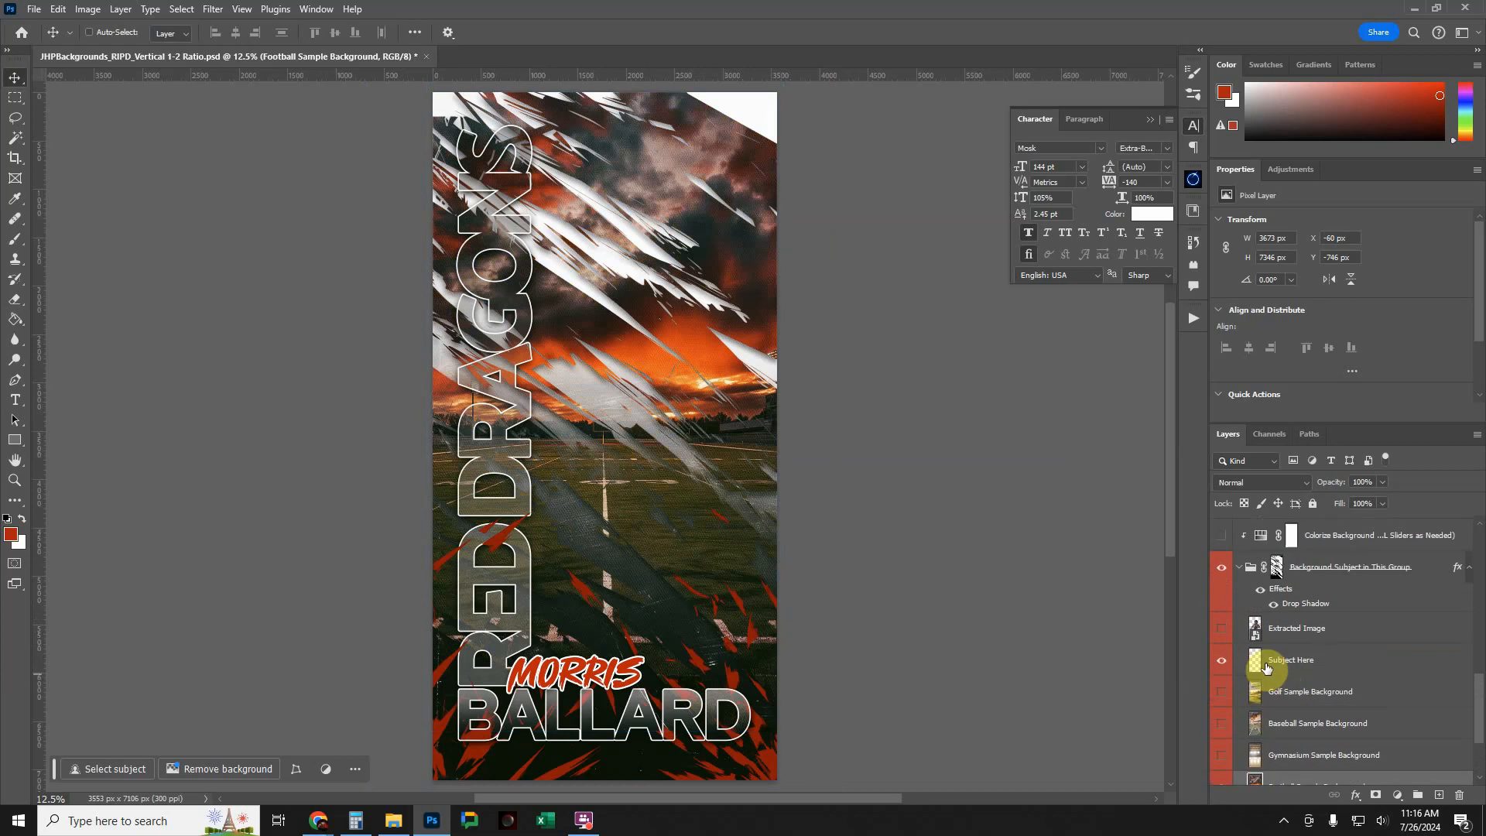
pyautogui.click(1244, 578)
pyautogui.click(1239, 569)
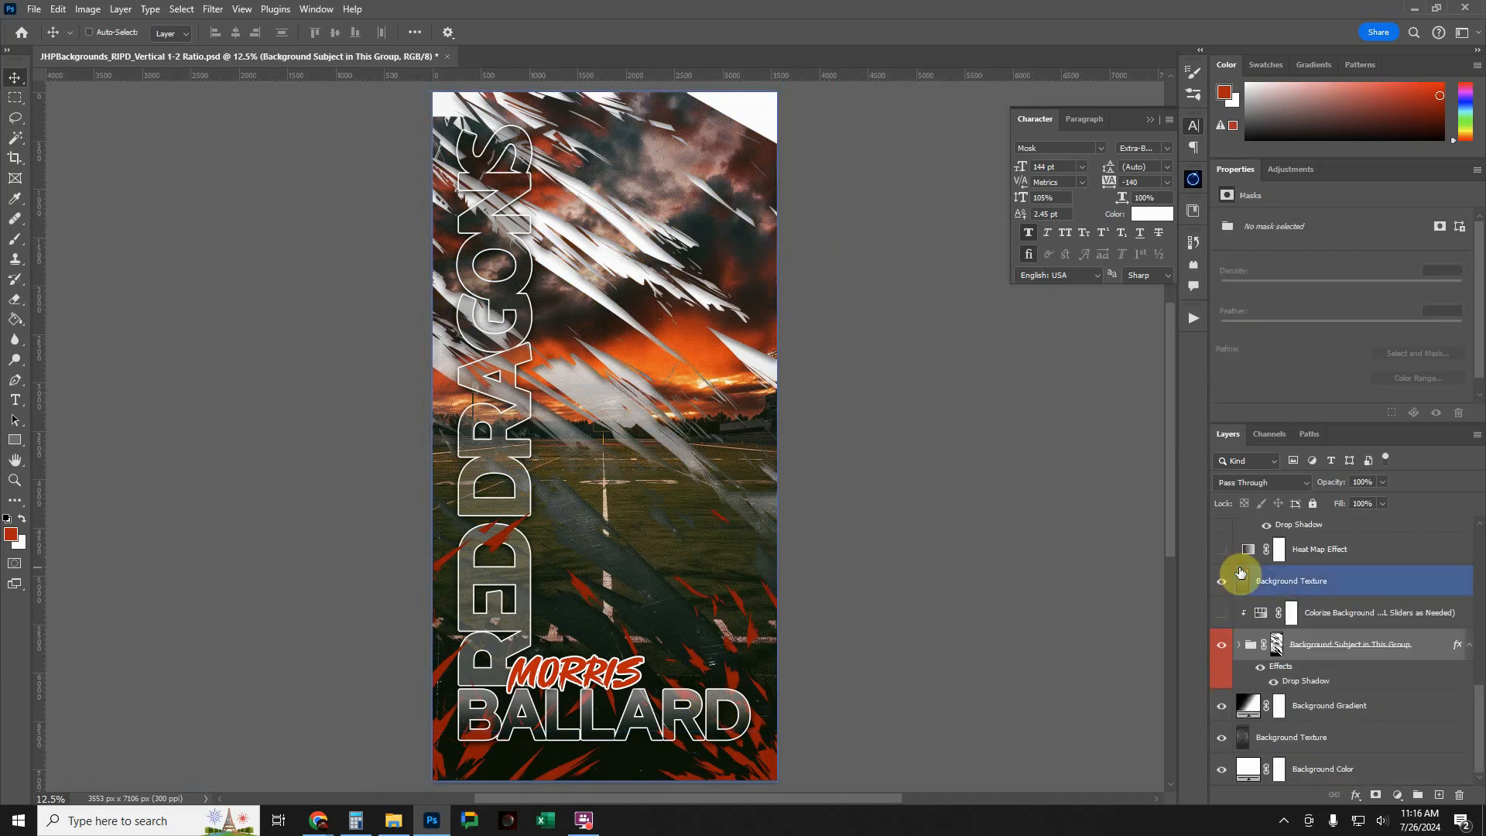
# Step: Compare the artwork with the Background Gradient layer hidden, shown and at reduced opacity, leaving it shown at 100%
pyautogui.click(1308, 706)
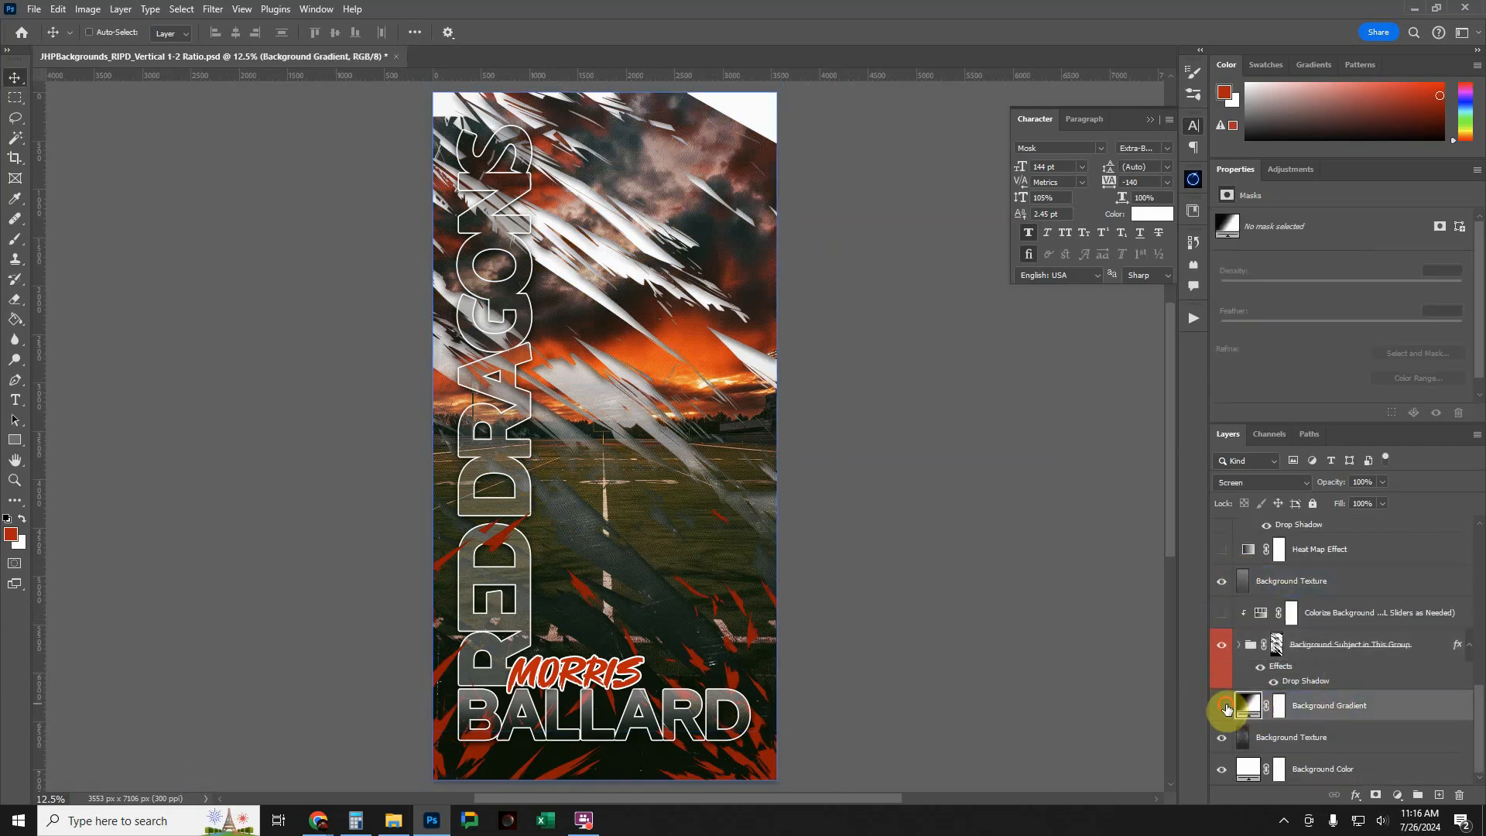
pyautogui.click(1223, 707)
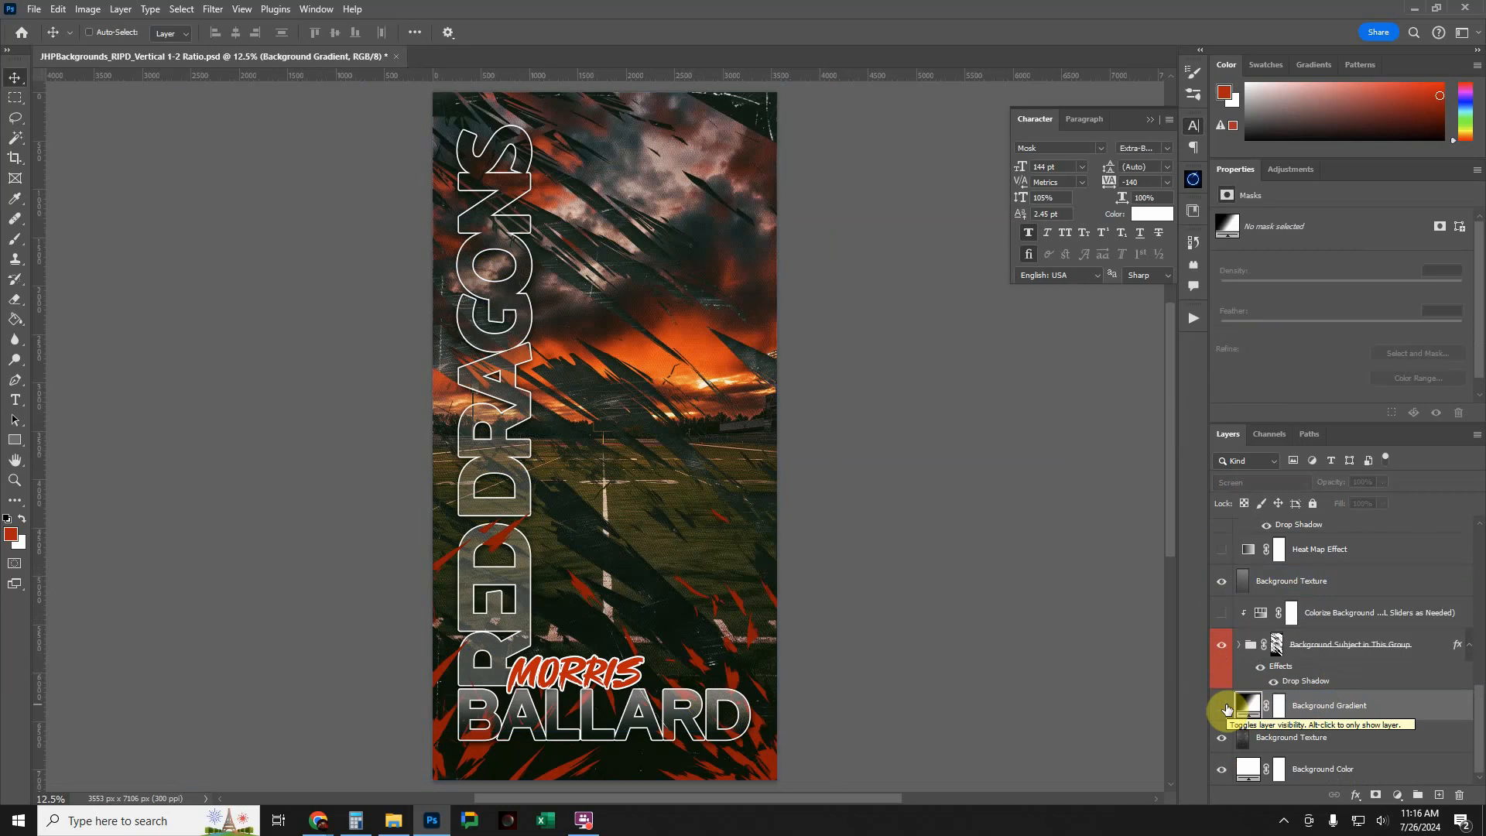
pyautogui.click(1224, 707)
pyautogui.click(1225, 706)
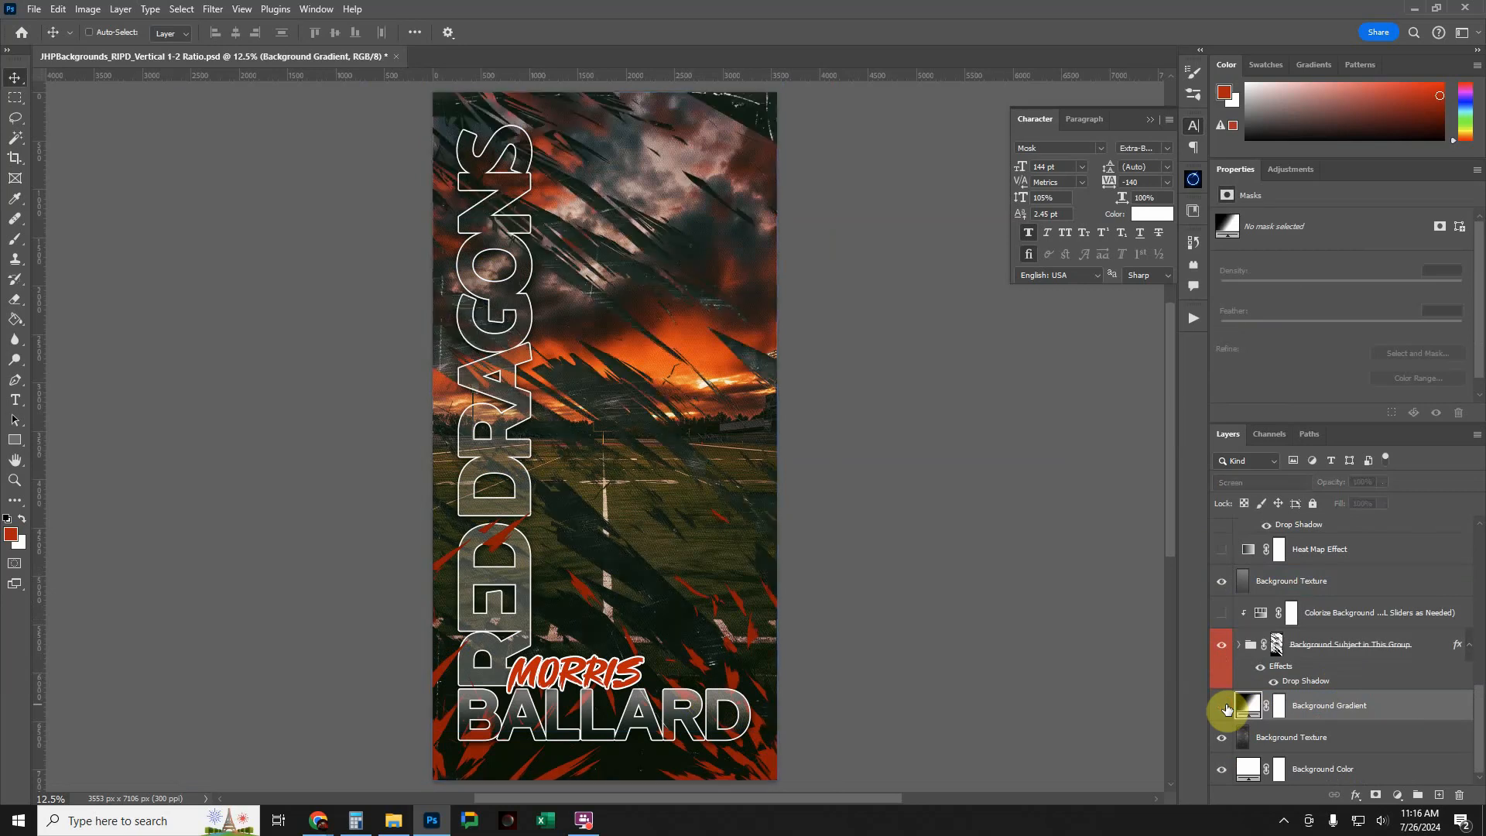
pyautogui.click(1224, 706)
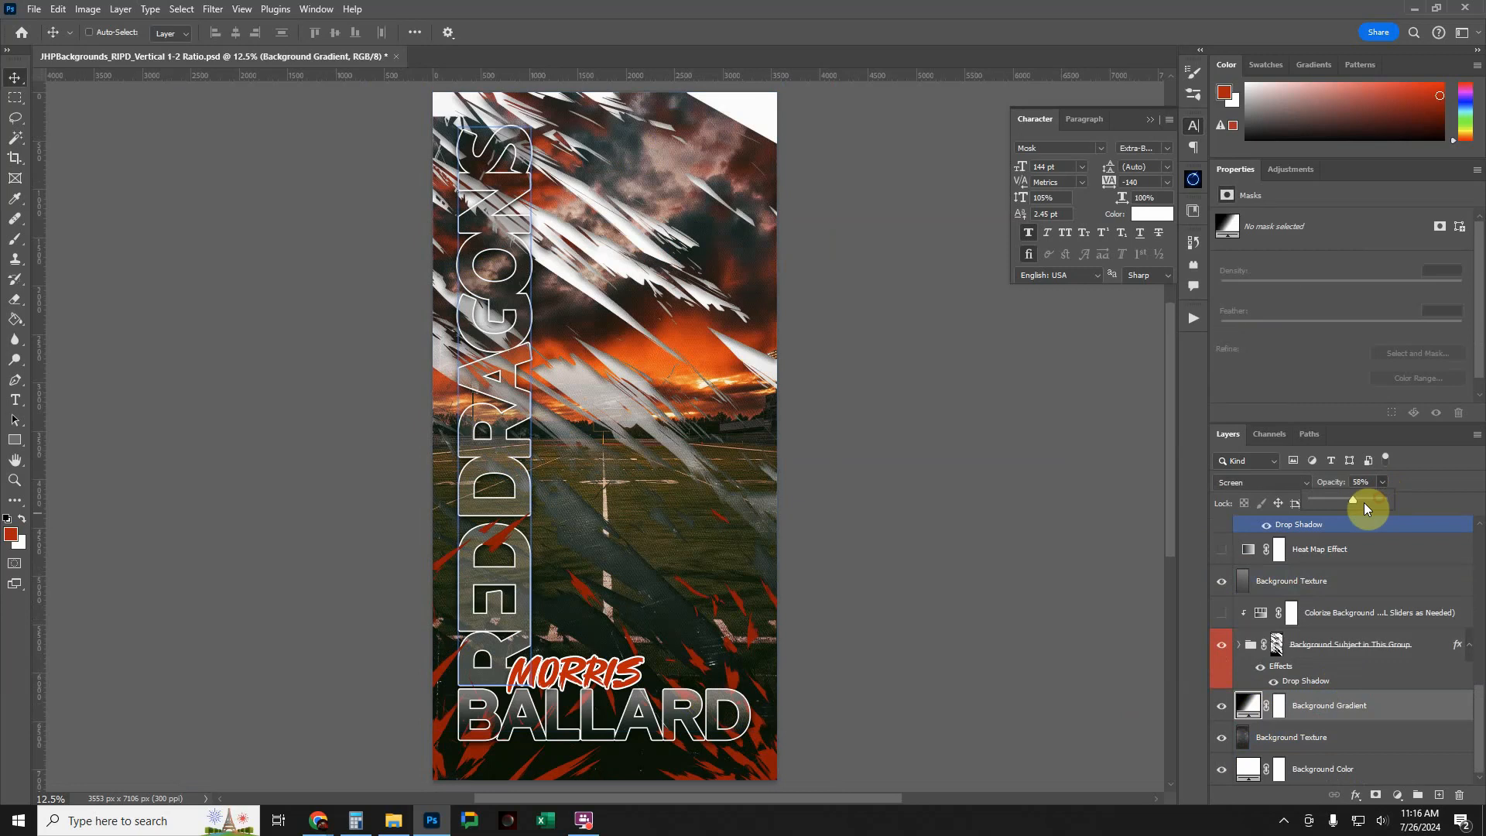
pyautogui.moveTo(1342, 509); pyautogui.dragTo(1340, 510)
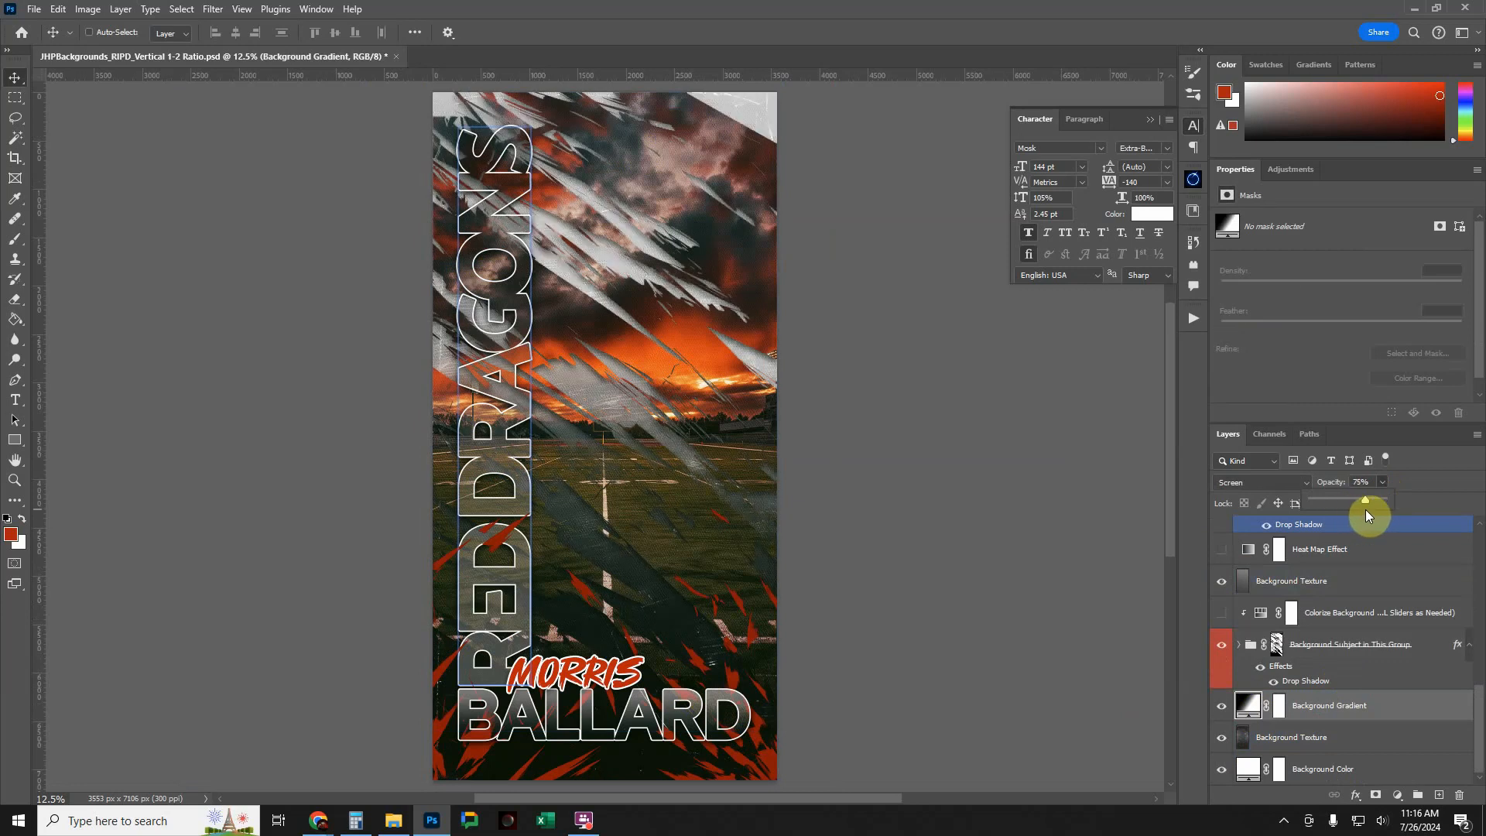
pyautogui.click(1329, 747)
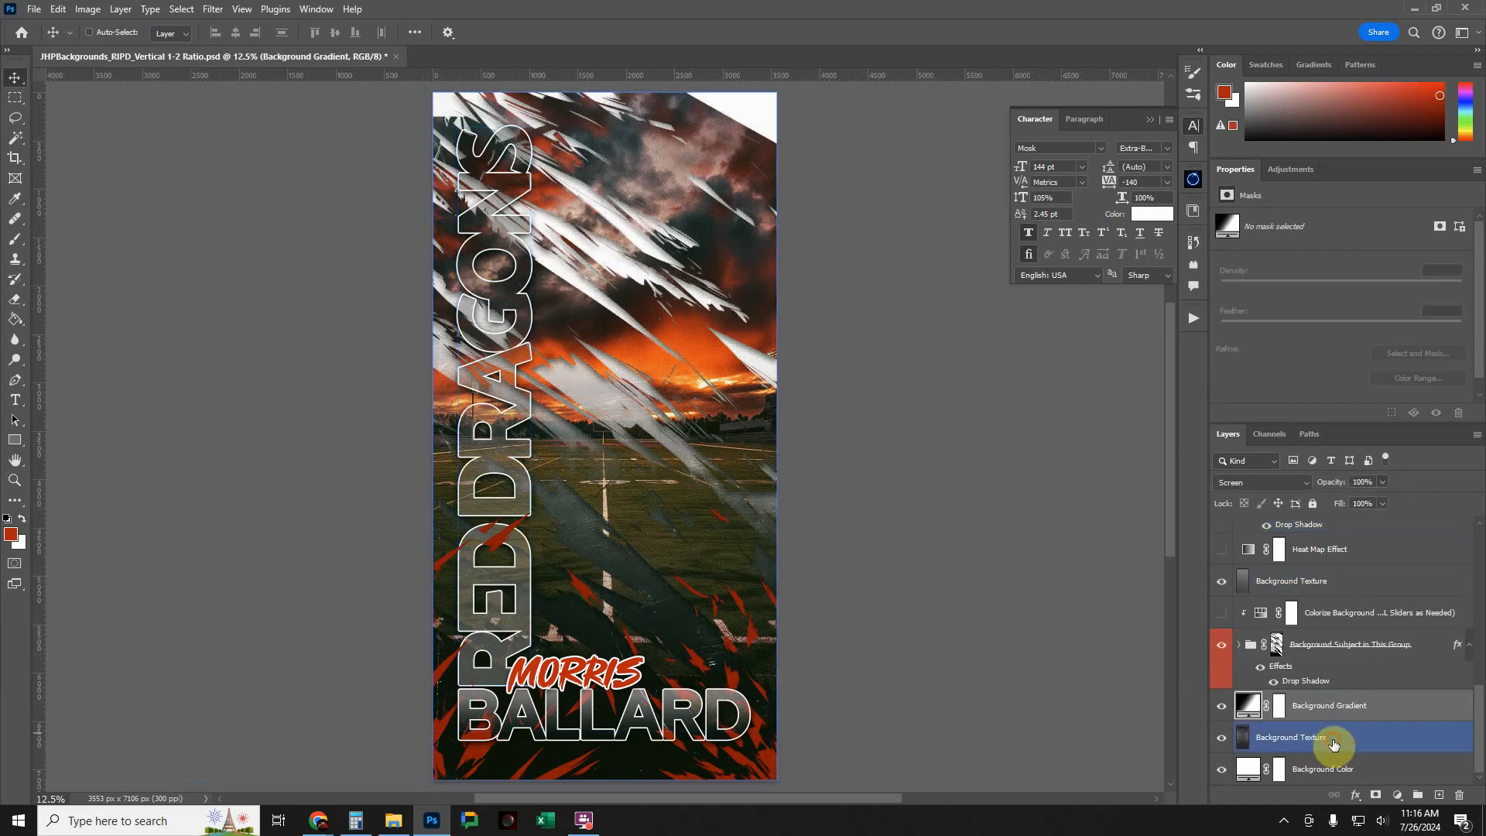
# Step: Compare the artwork with the lower Background Texture layer hidden and shown, leaving the layer hidden
pyautogui.click(1268, 737)
pyautogui.click(1221, 736)
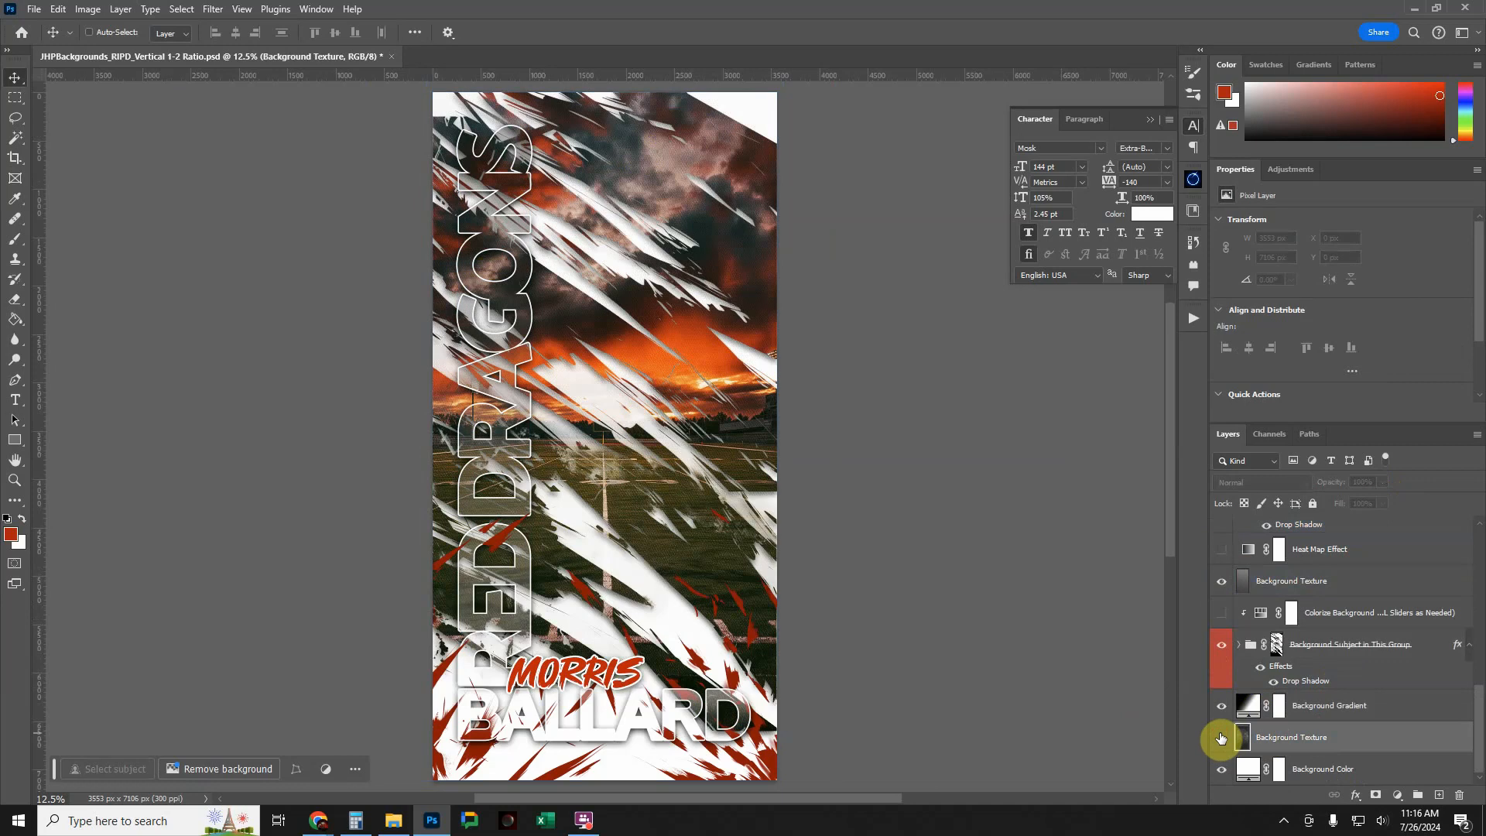
pyautogui.click(1221, 736)
pyautogui.click(1221, 737)
pyautogui.click(1221, 737)
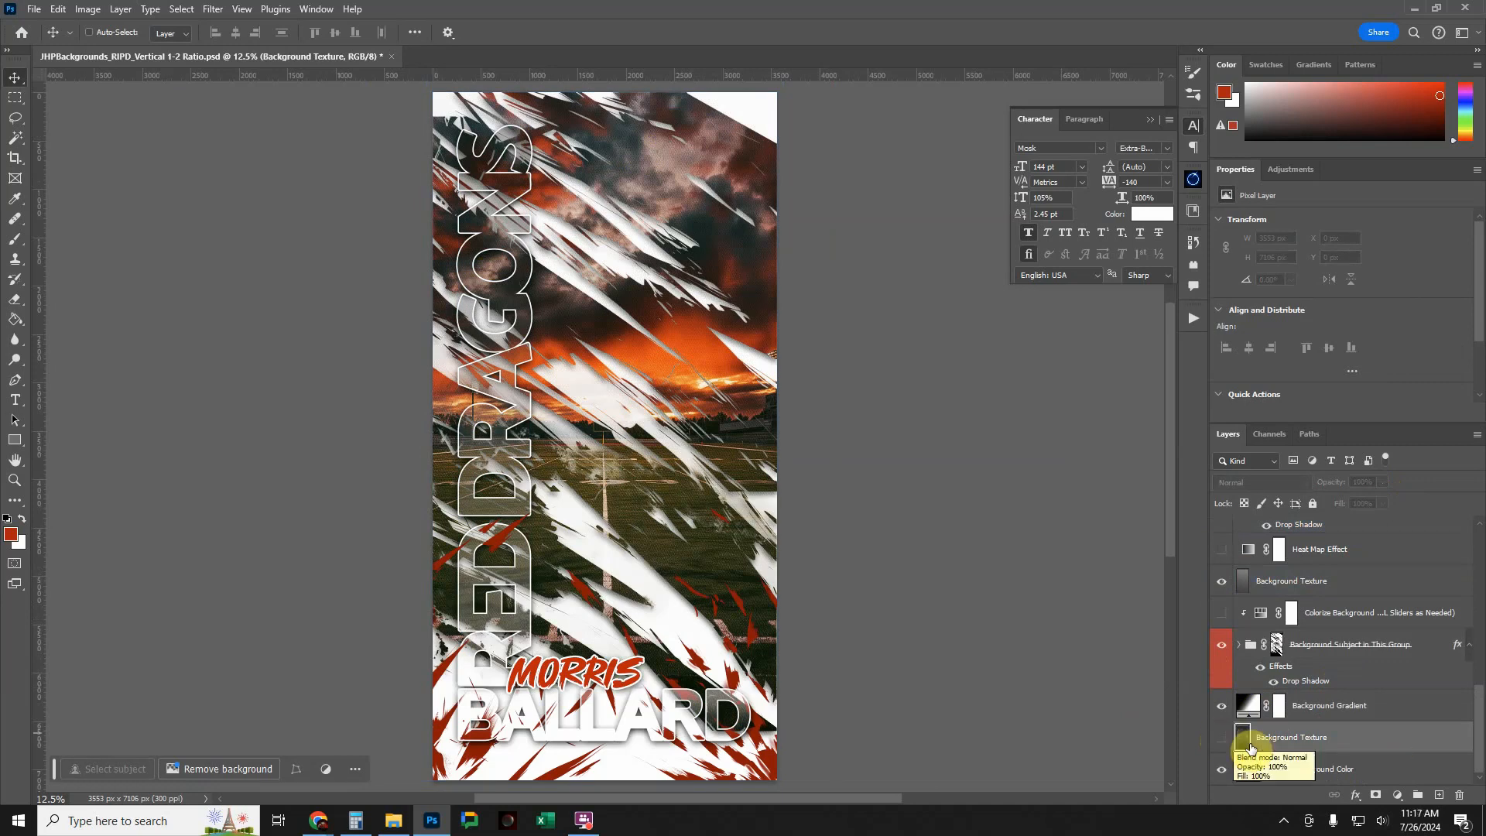
# Step: Try other colors for the Background Color fill, keep it white, and show the lower Background Texture layer again
pyautogui.doubleClick(1248, 768)
pyautogui.moveTo(1085, 257); pyautogui.dragTo(1036, 232)
pyautogui.click(1286, 174)
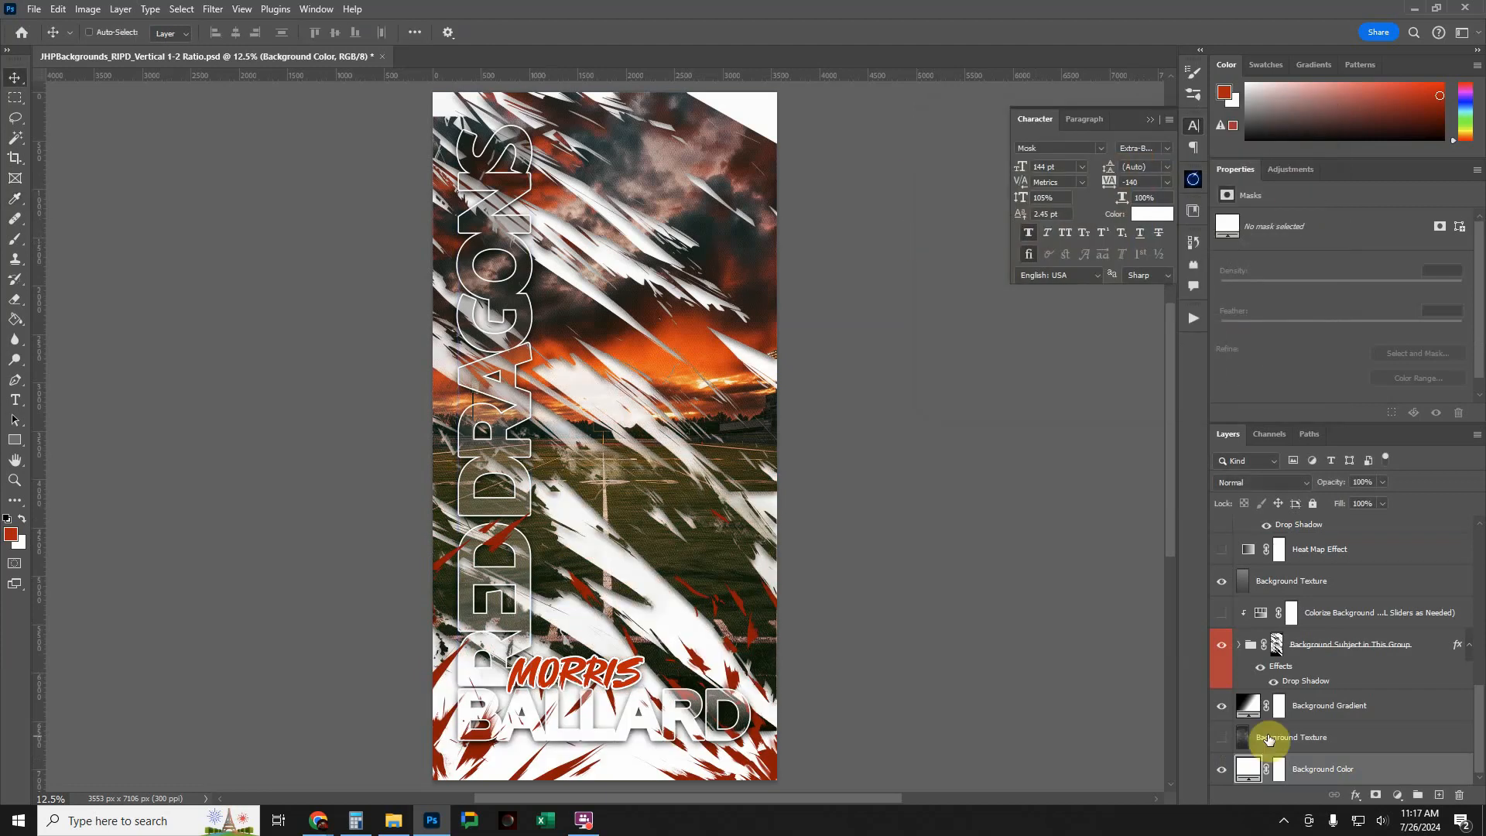
pyautogui.click(1224, 739)
pyautogui.click(1221, 739)
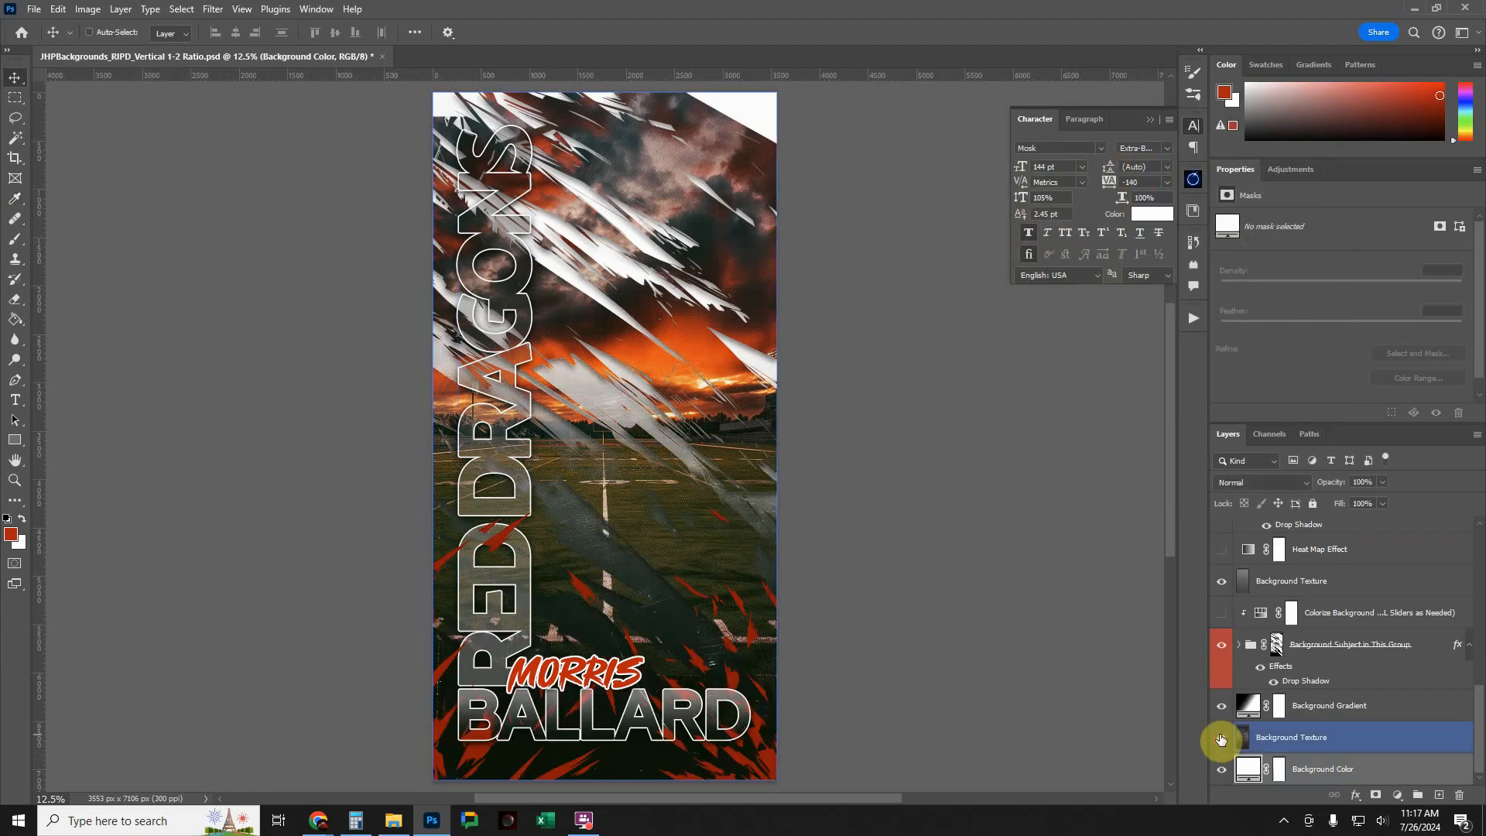
# Step: Expand the Background Subject in This Group folder, then show and select its Extracted Image layer
pyautogui.click(1325, 712)
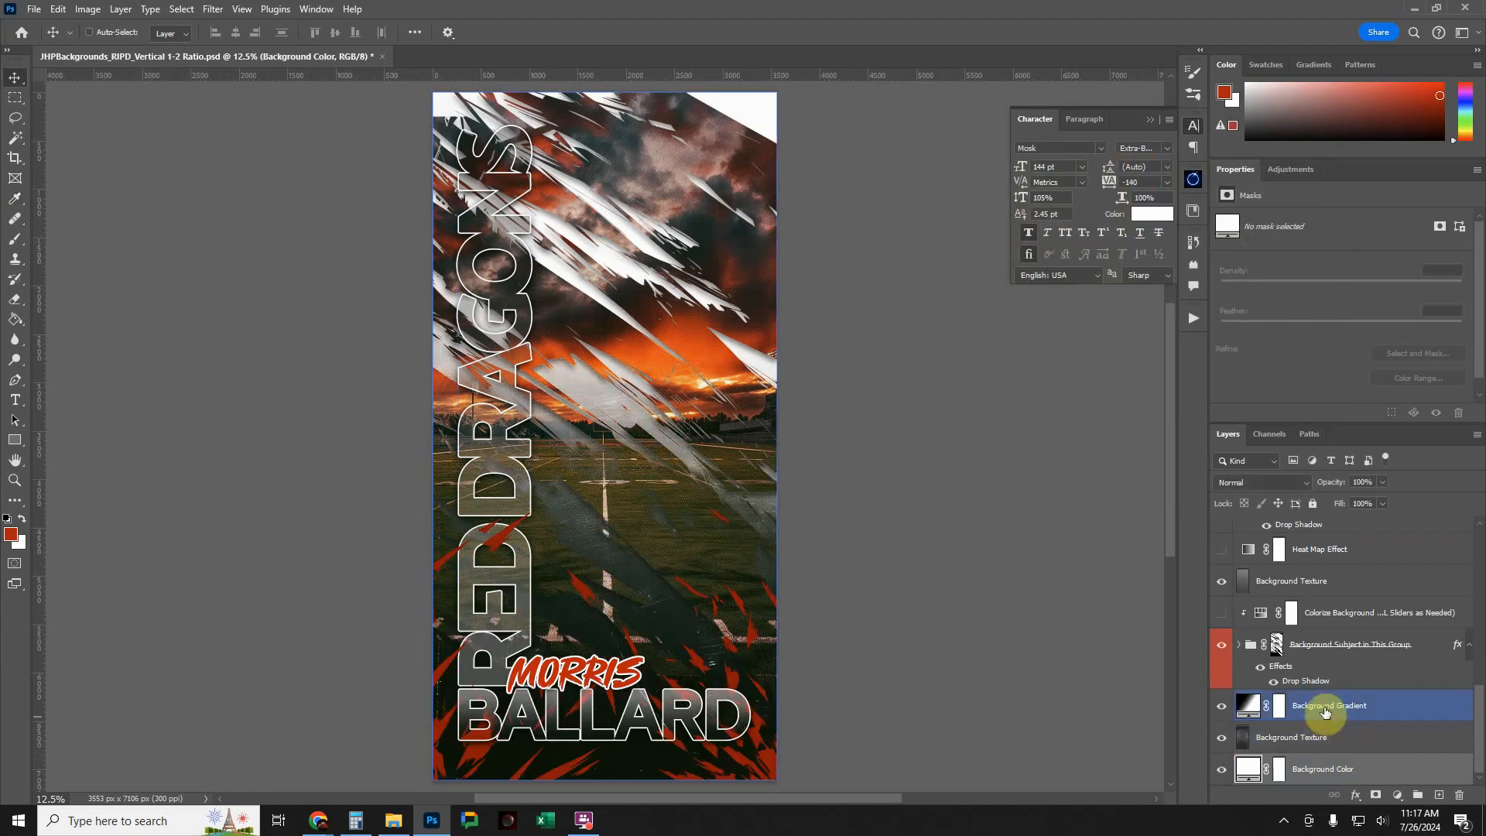
pyautogui.click(1241, 645)
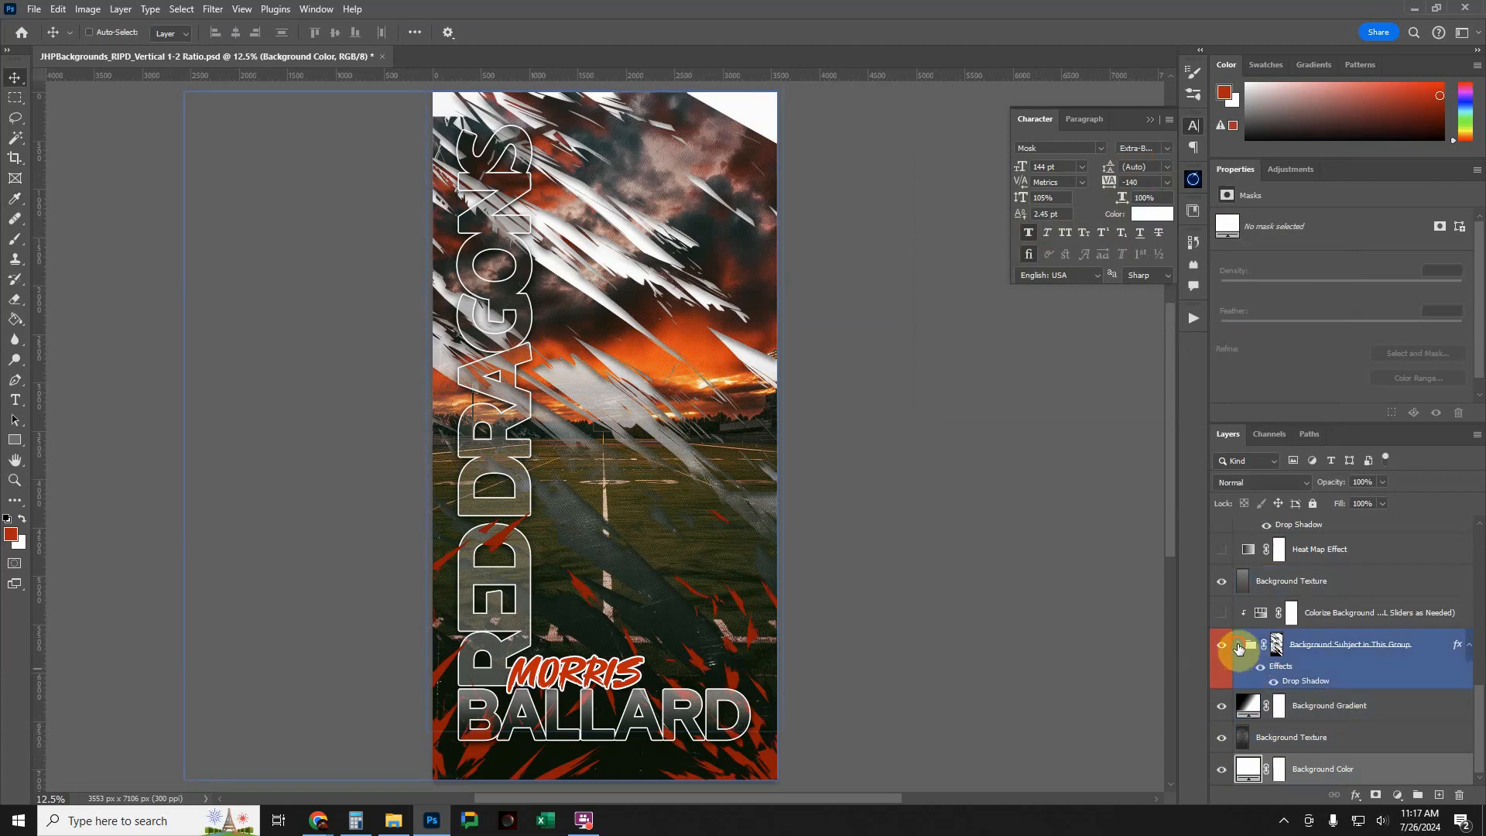
pyautogui.click(1239, 645)
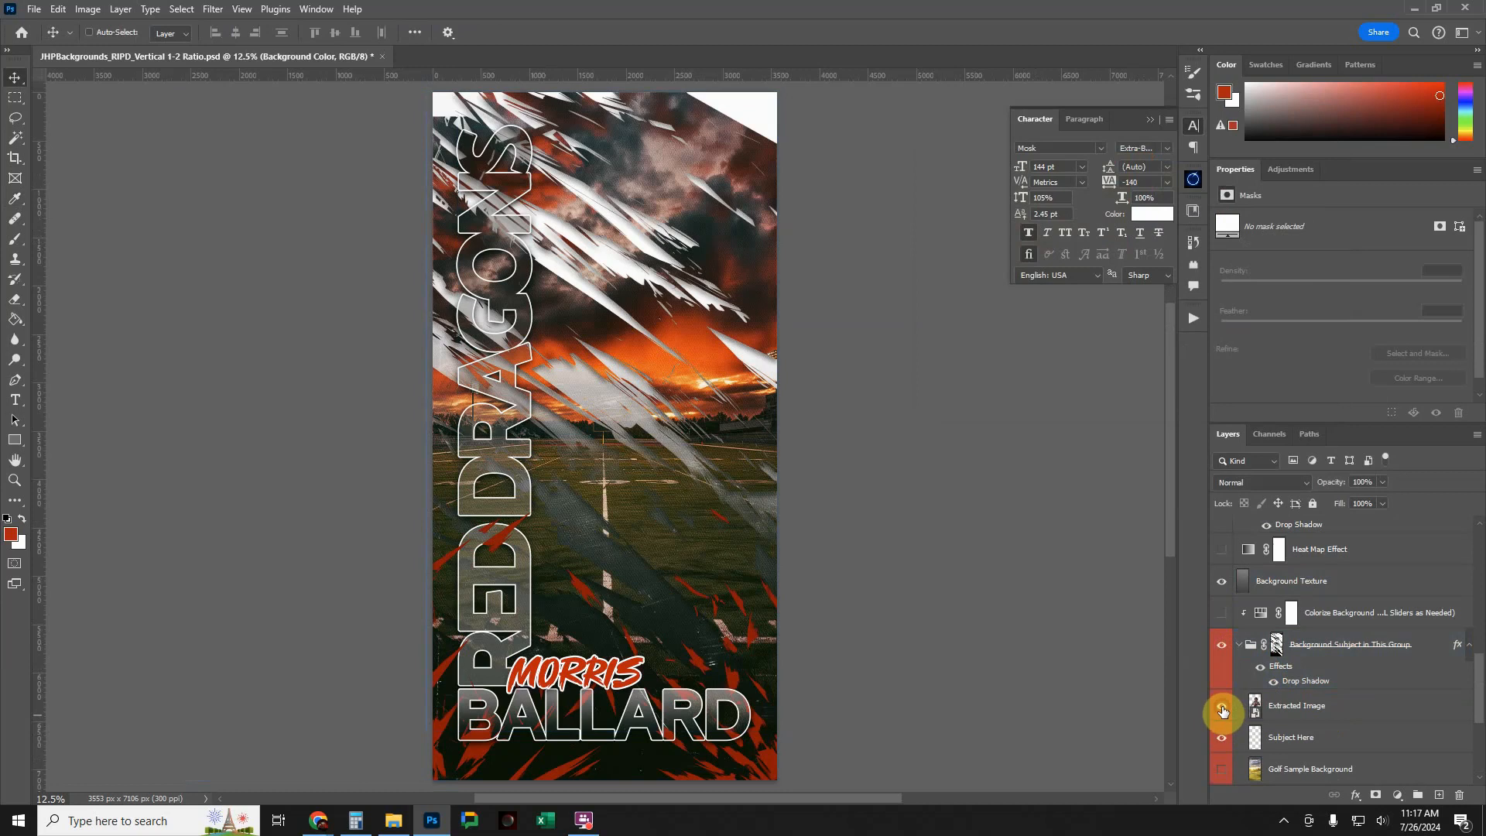
pyautogui.click(1223, 706)
pyautogui.click(1310, 712)
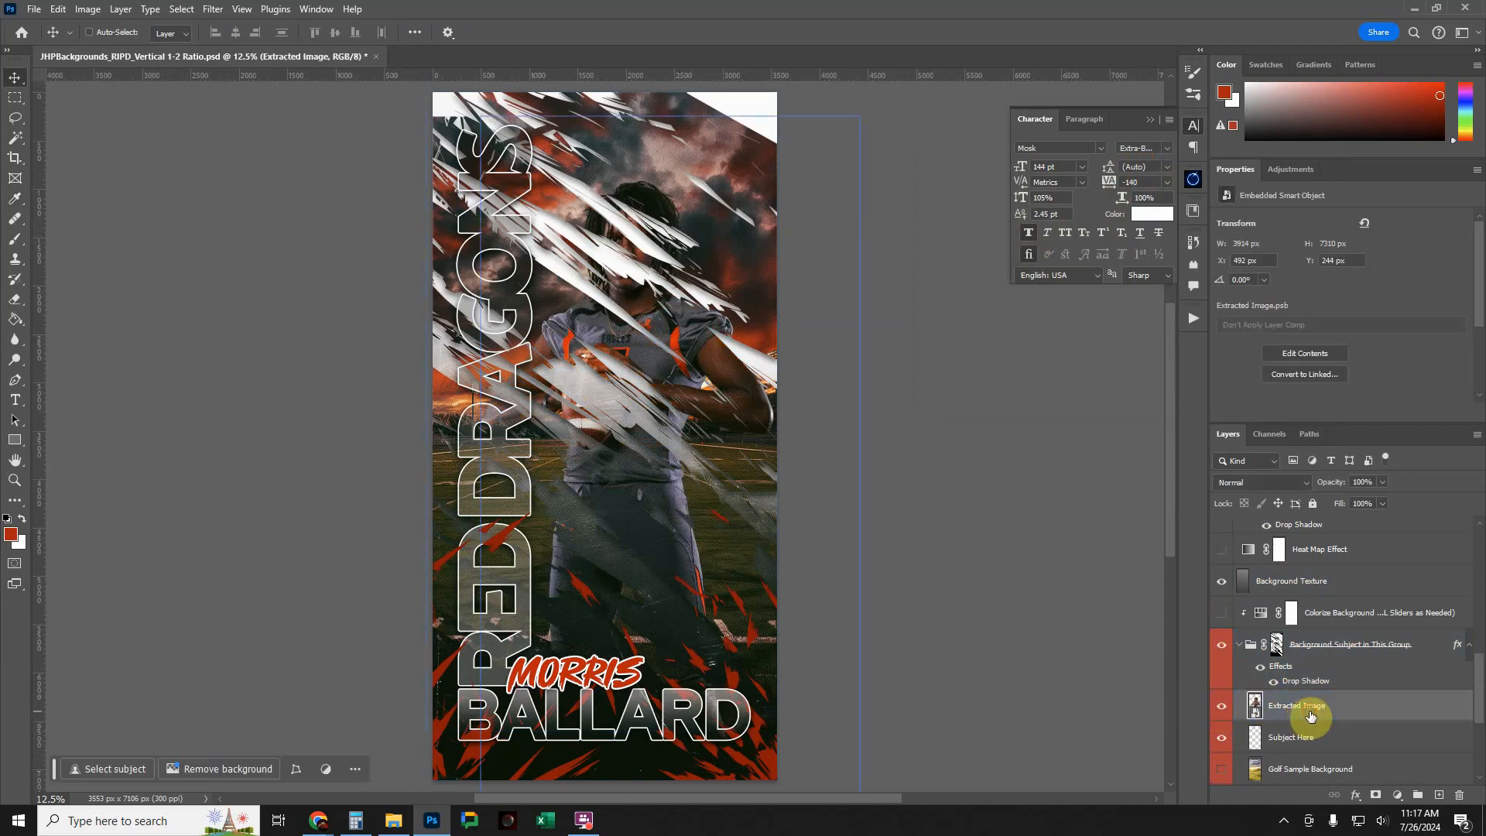
pyautogui.scroll(-1, 1294, 745)
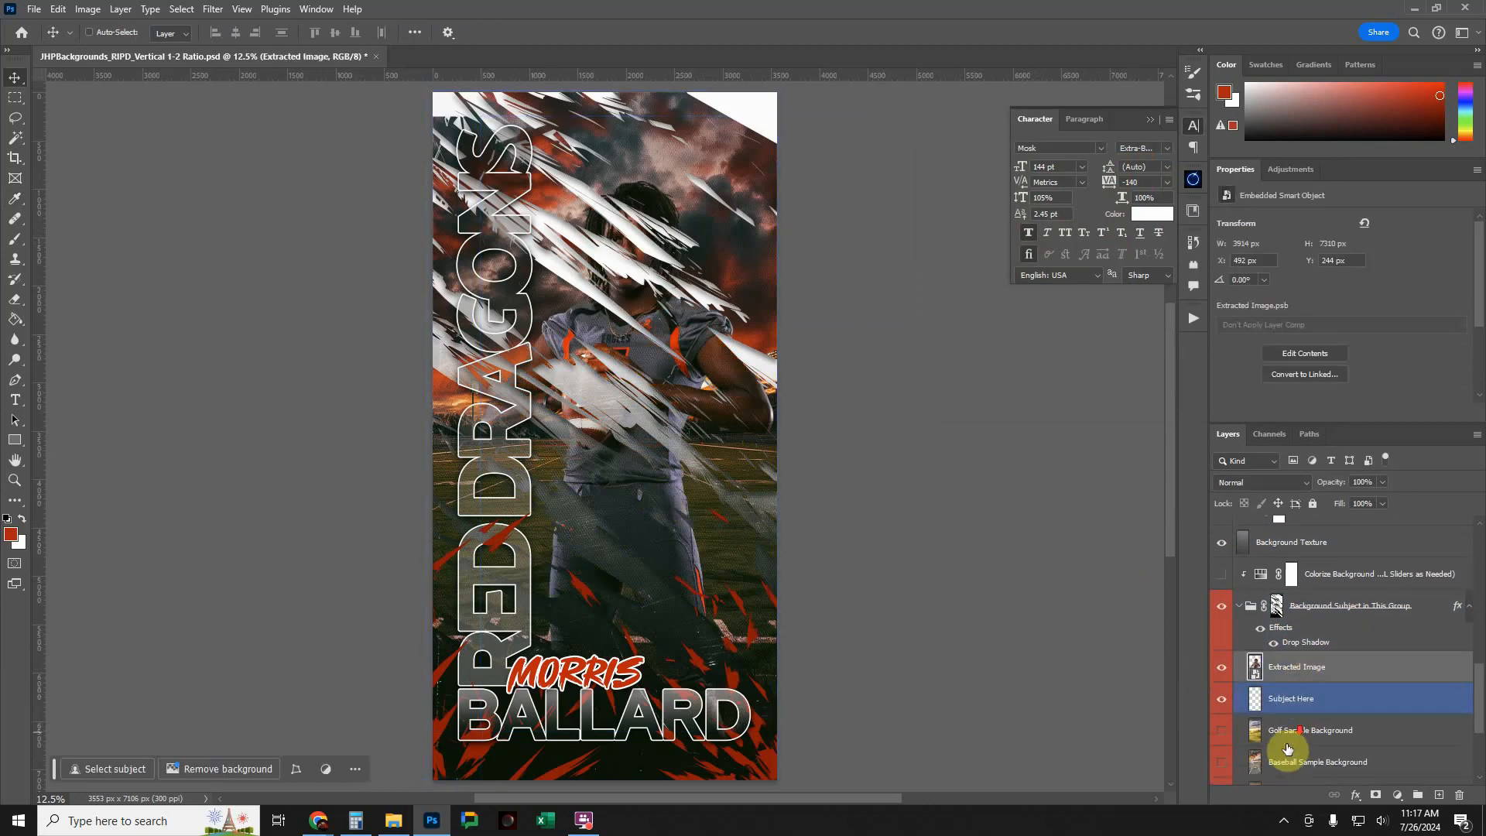
# Step: Enlarge the background Extracted Image to about 234% and shift it up and toward the poster's right edge
pyautogui.scroll(-3, 1285, 749)
pyautogui.scroll(3, 1278, 723)
pyautogui.scroll(2, 1287, 671)
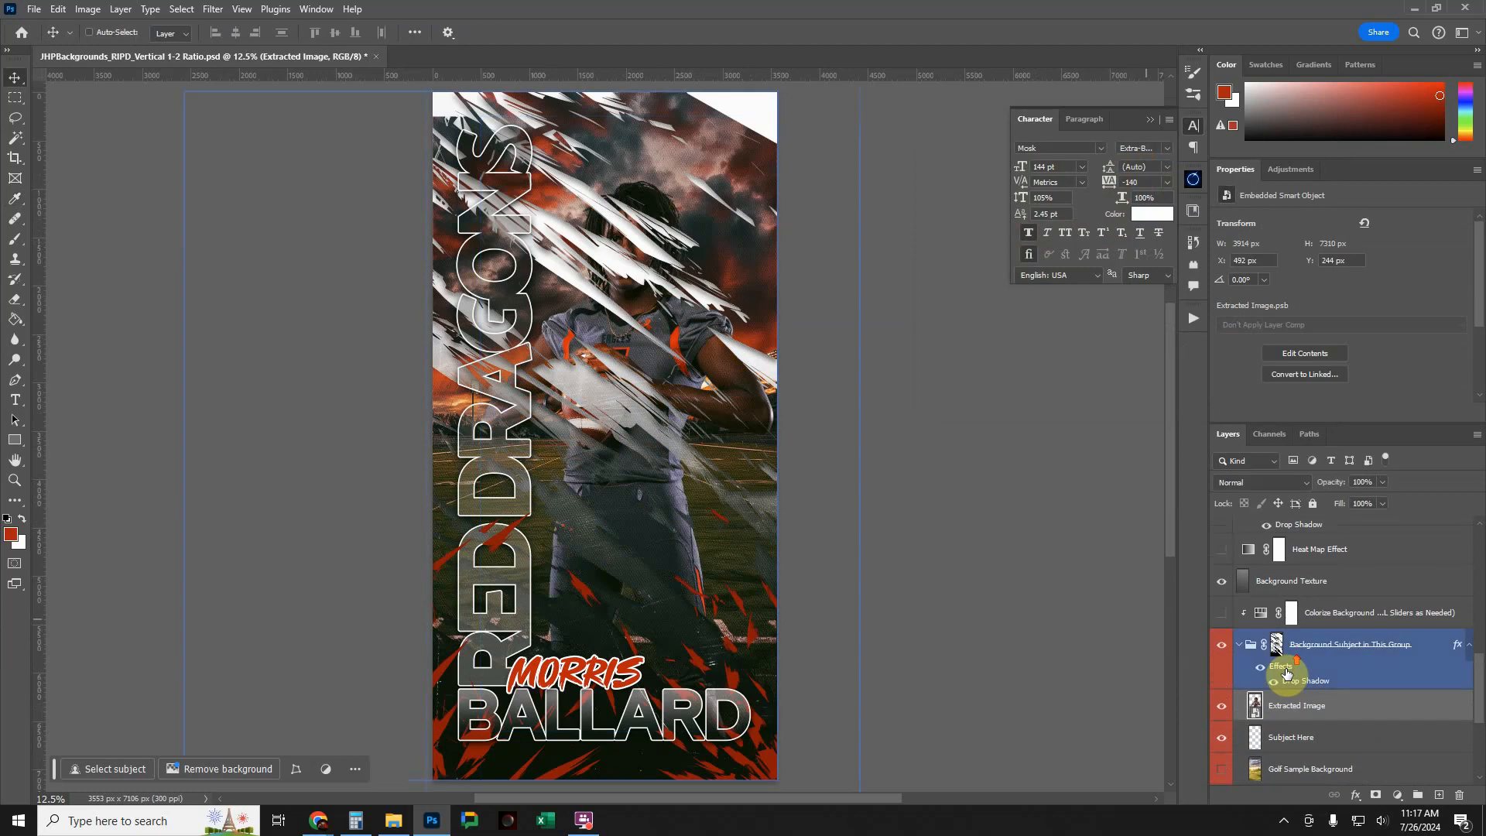
pyautogui.hotkey('ctrl', 't')
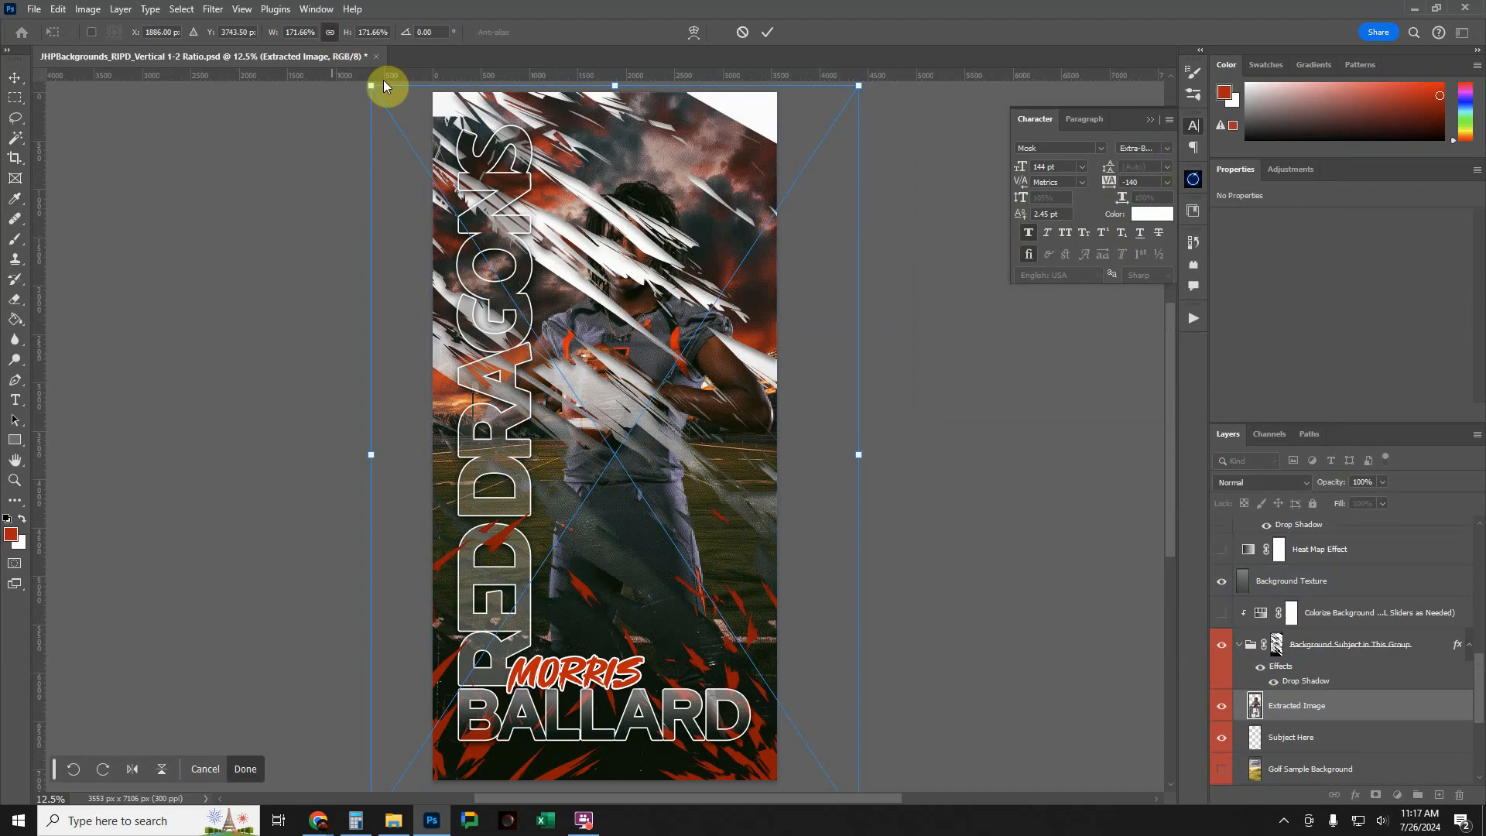
pyautogui.moveTo(349, 34); pyautogui.dragTo(397, 18)
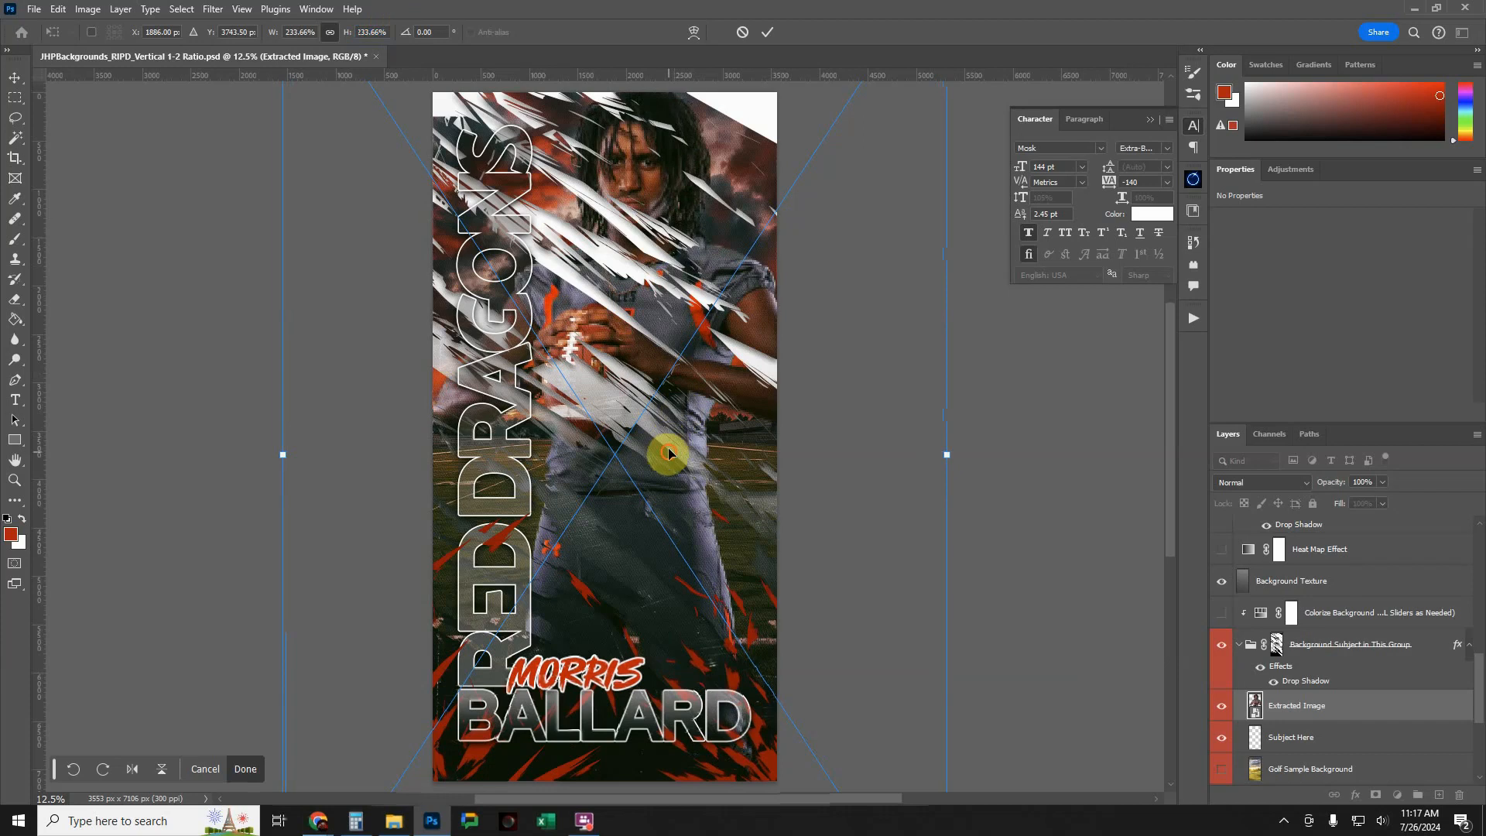
pyautogui.moveTo(667, 457); pyautogui.dragTo(685, 443)
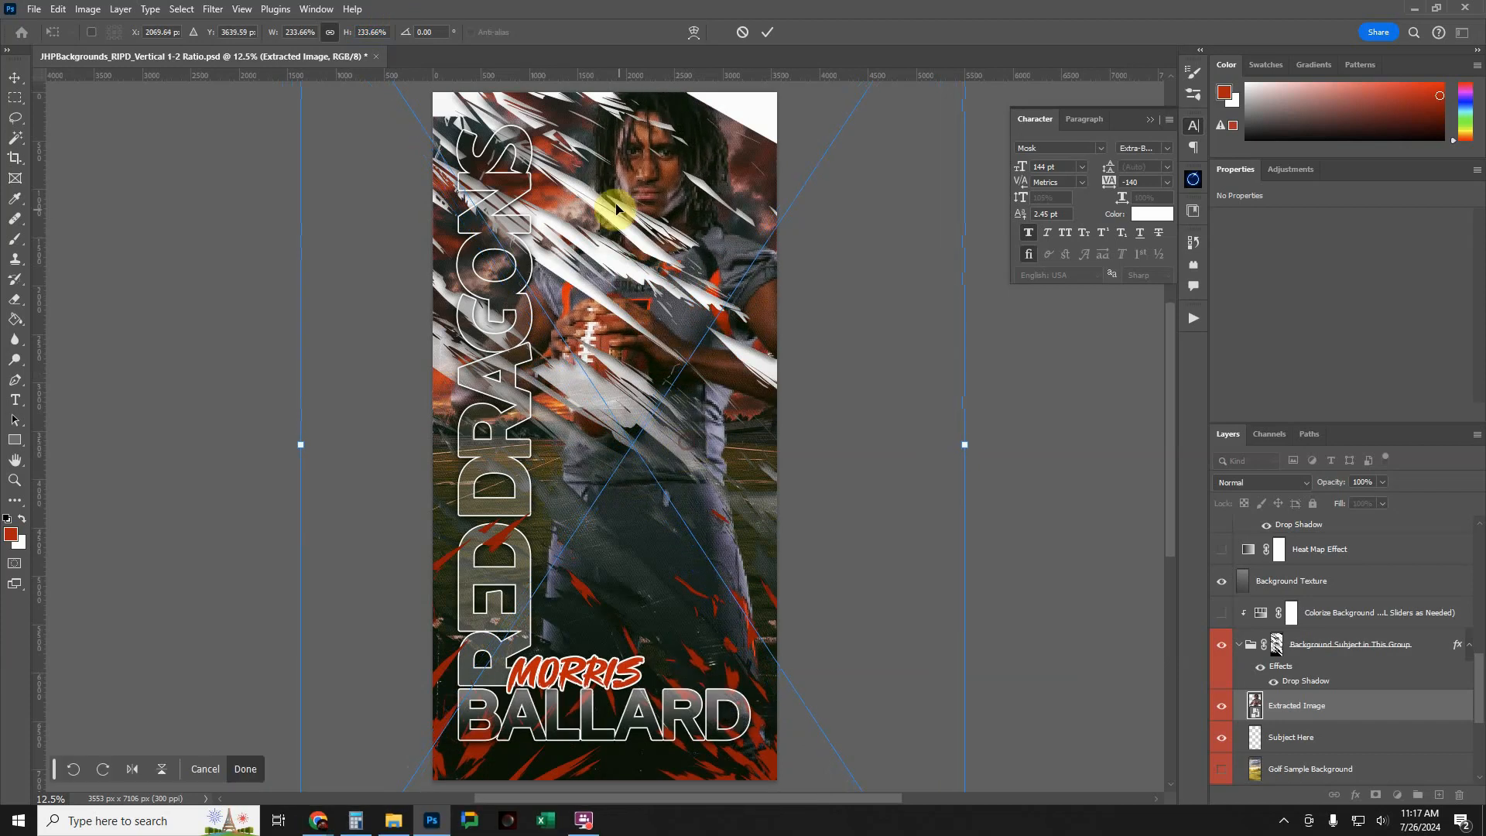
pyautogui.moveTo(650, 351); pyautogui.dragTo(666, 358)
pyautogui.click(766, 33)
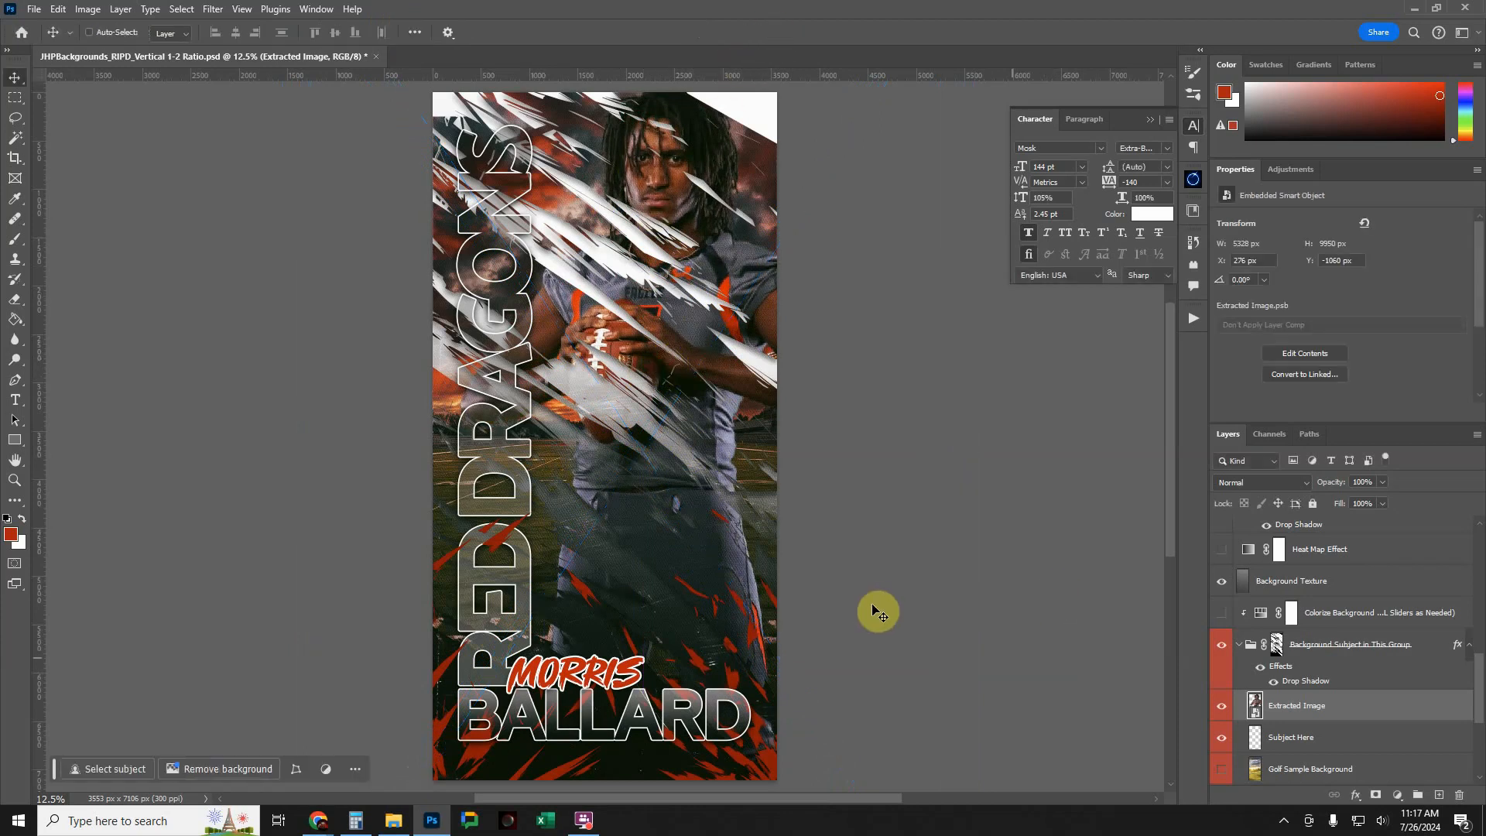
# Step: Expand the Subject in This Group Also folder inside Subject in This Group and show its Extracted Image layer
pyautogui.moveTo(1277, 713); pyautogui.dragTo(1254, 642)
pyautogui.scroll(3, 1258, 679)
pyautogui.scroll(-1, 1277, 663)
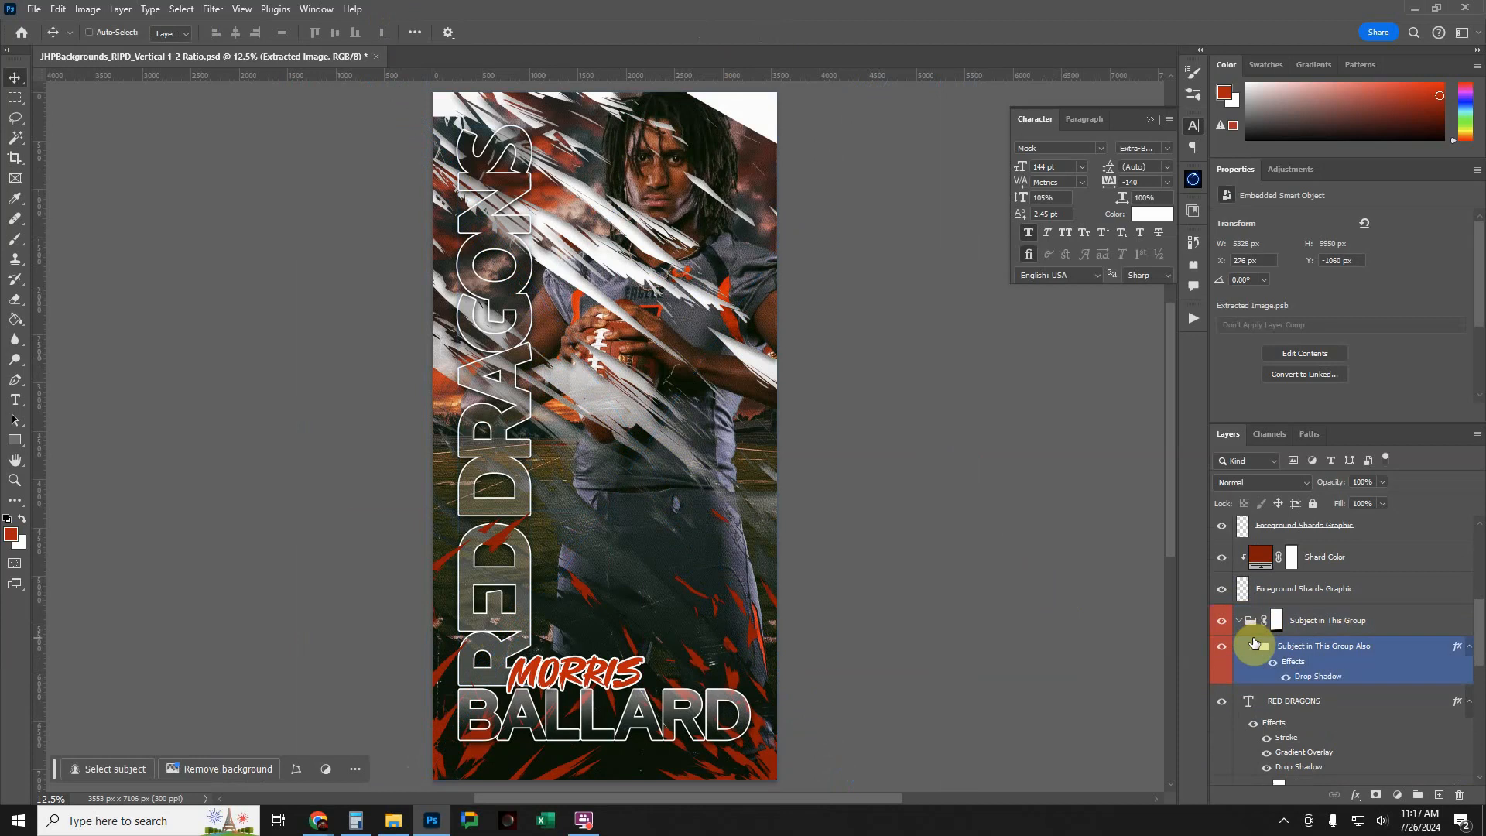
pyautogui.click(1311, 624)
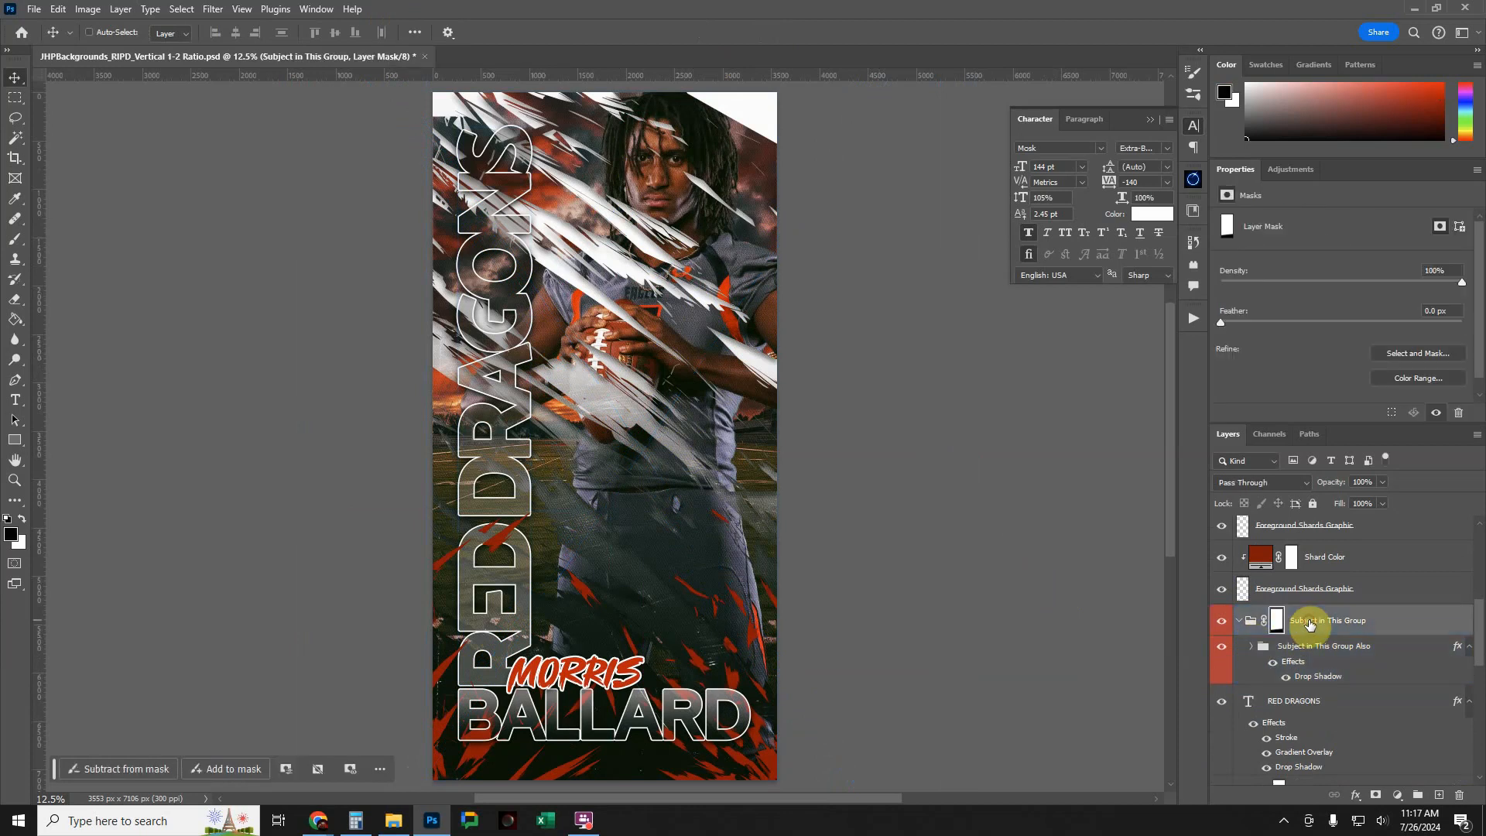
pyautogui.click(1258, 643)
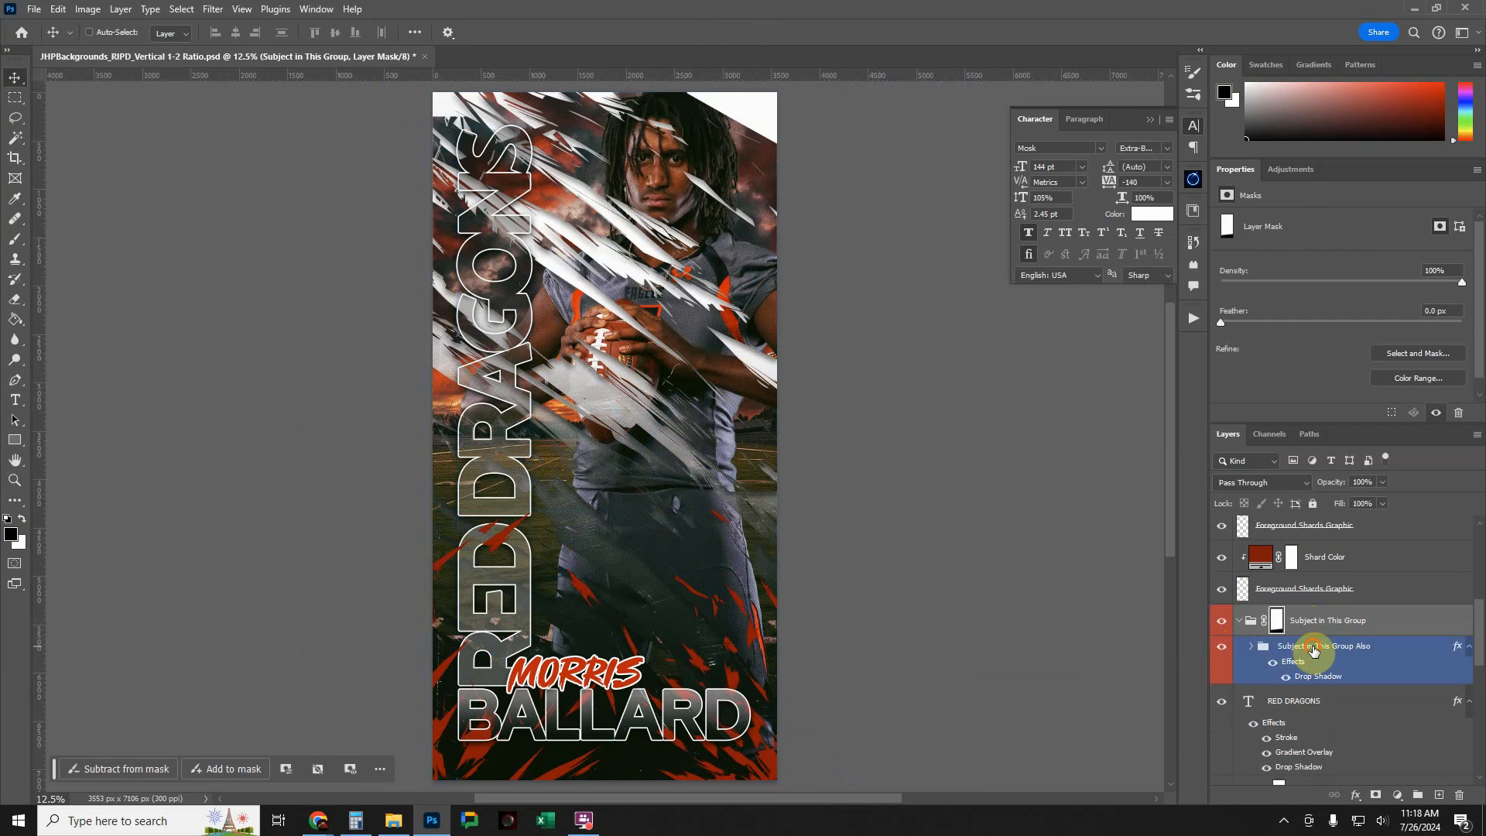
pyautogui.click(1252, 647)
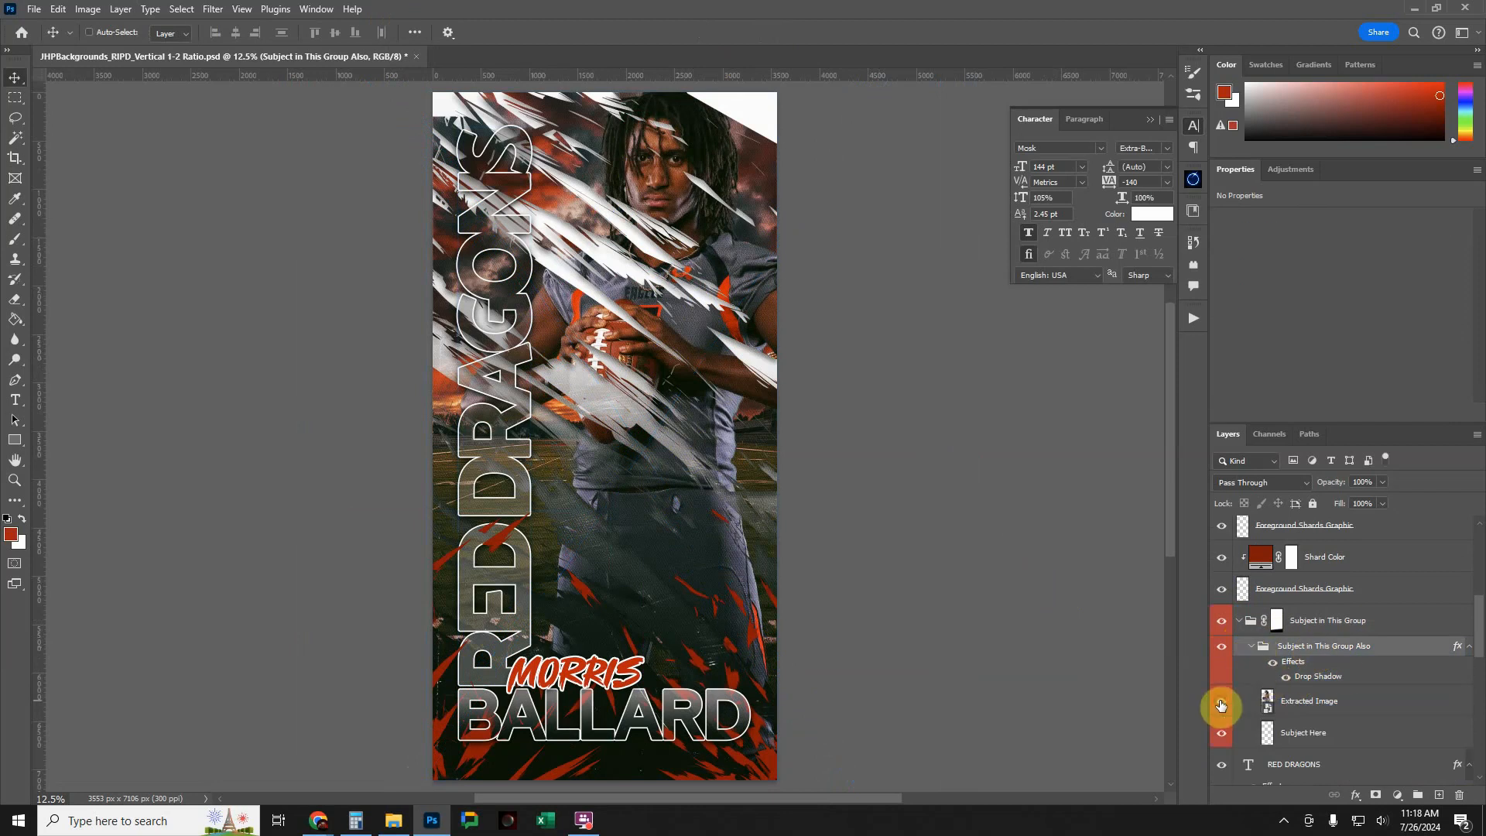
pyautogui.click(1222, 705)
pyautogui.click(1277, 708)
pyautogui.moveTo(598, 297); pyautogui.dragTo(622, 415)
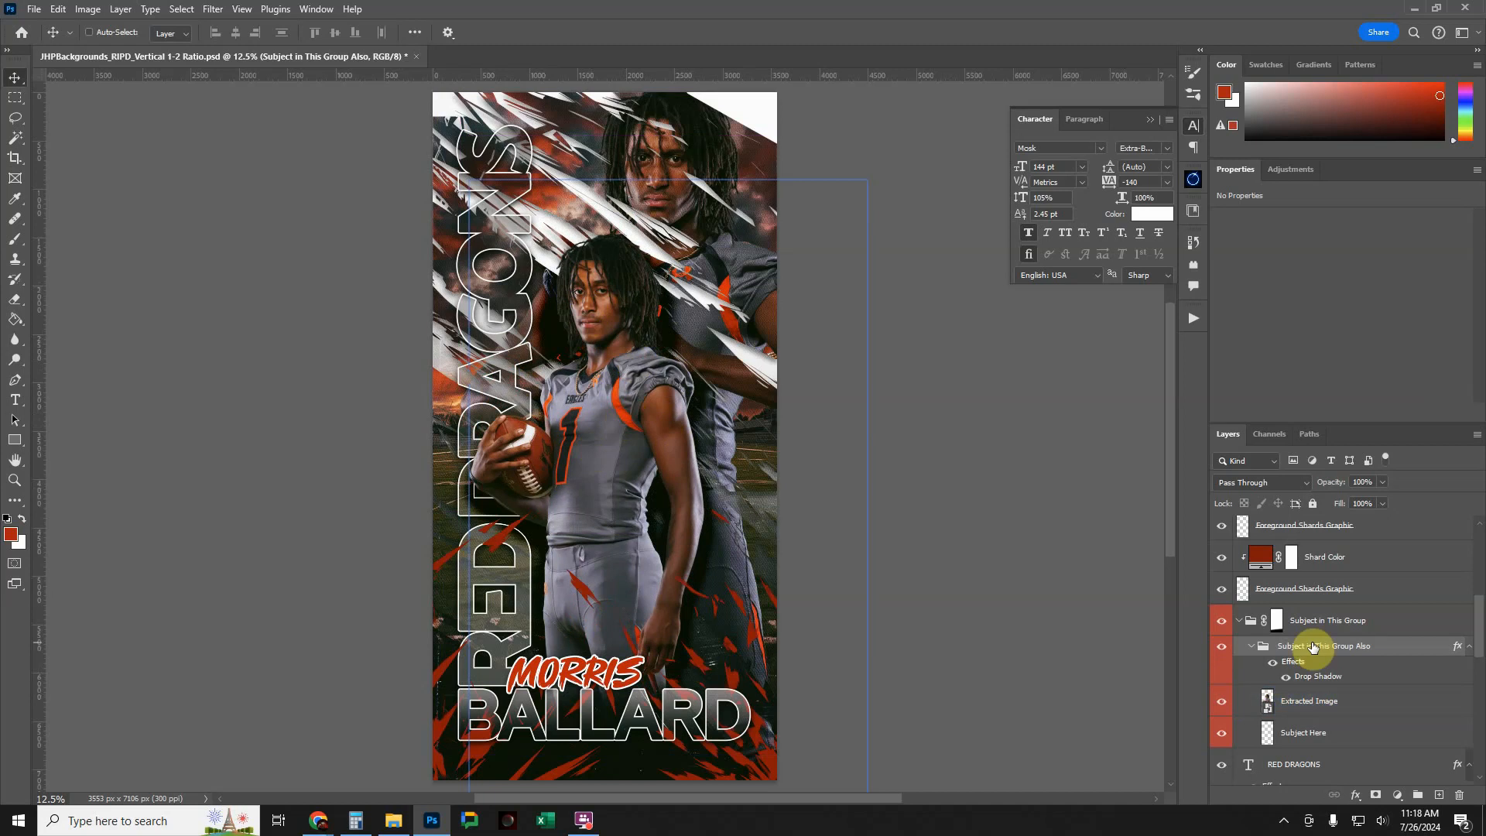
# Step: Compare the front subject with the Subject in This Group Also folder's effects hidden and shown
pyautogui.click(1271, 663)
pyautogui.click(1271, 664)
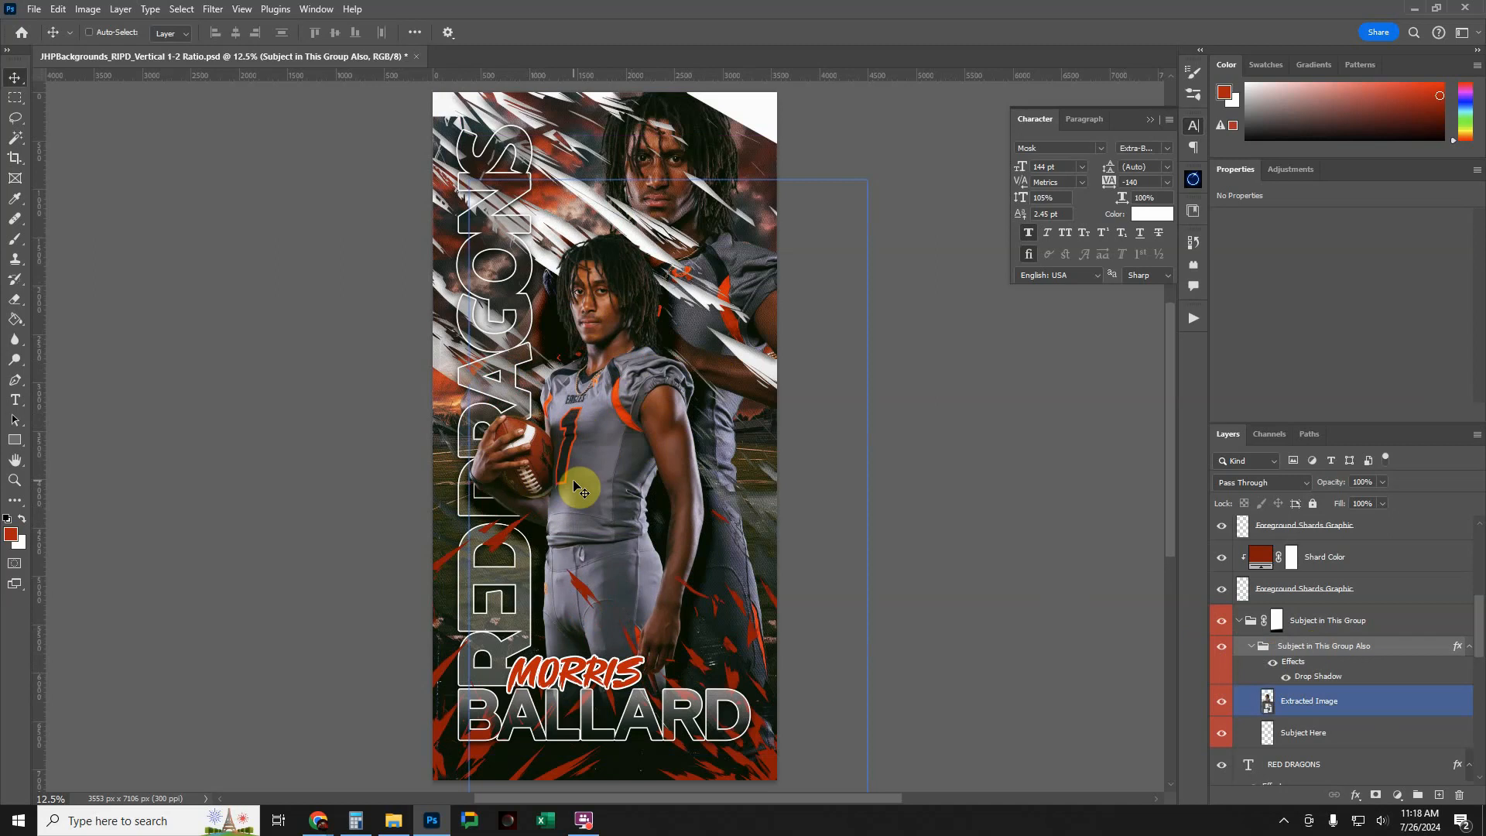
pyautogui.click(1274, 664)
pyautogui.click(1274, 664)
# Step: Move the front Extracted Image out of the Subject in This Group Also folder and back in to compare the drop shadow
pyautogui.moveTo(1259, 689); pyautogui.dragTo(1334, 641)
pyautogui.click(1298, 732)
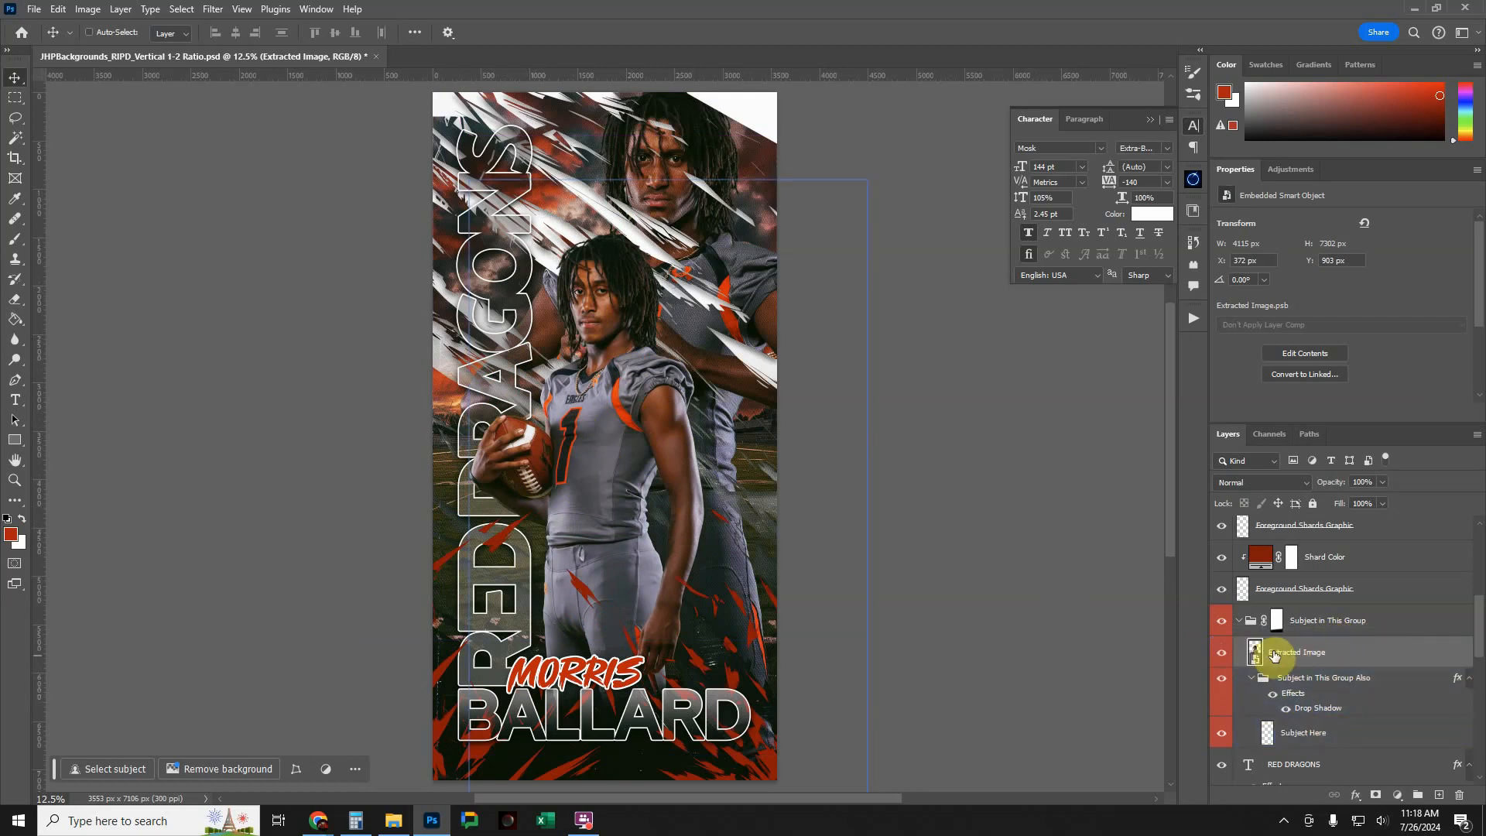
pyautogui.moveTo(1271, 655); pyautogui.dragTo(1318, 724)
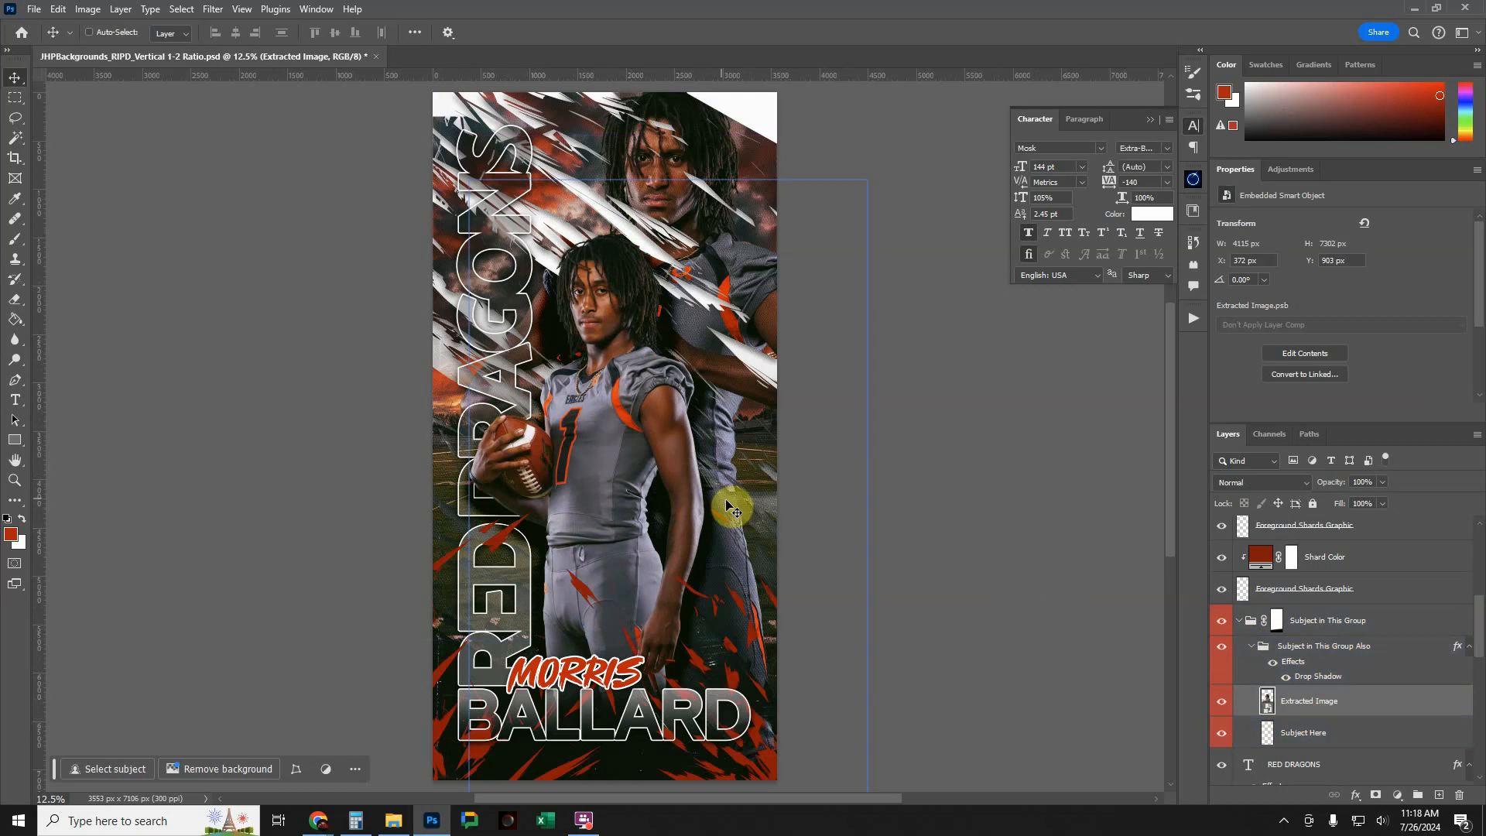
# Step: Scale the front Extracted Image to about 162% wide and 153% high, and move it about 129 px left and 256 px down
pyautogui.hotkey('ctrl', 't')
pyautogui.moveTo(865, 147); pyautogui.dragTo(852, 191)
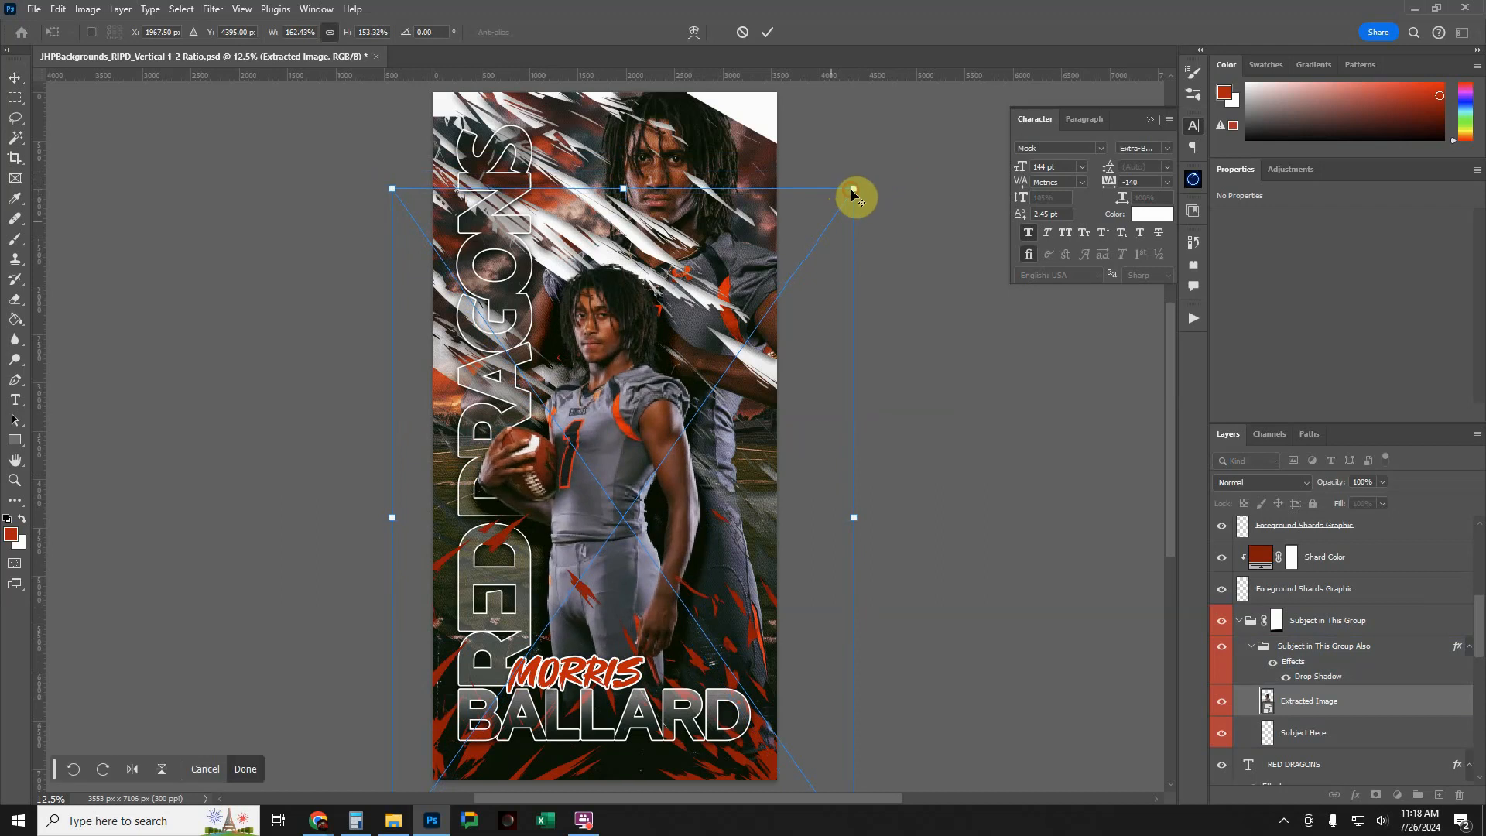
pyautogui.moveTo(586, 467); pyautogui.dragTo(589, 501)
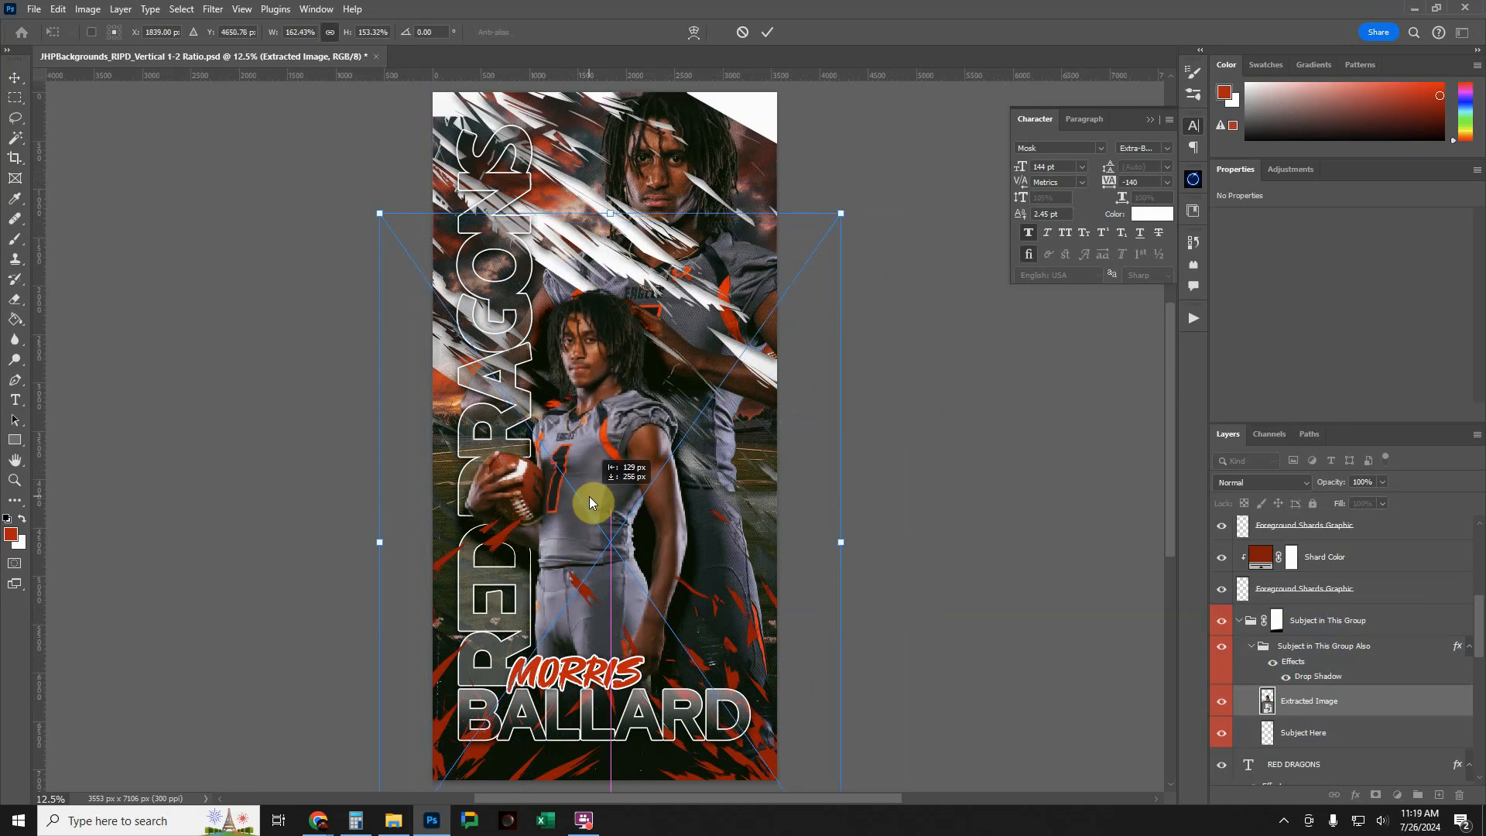
pyautogui.click(767, 32)
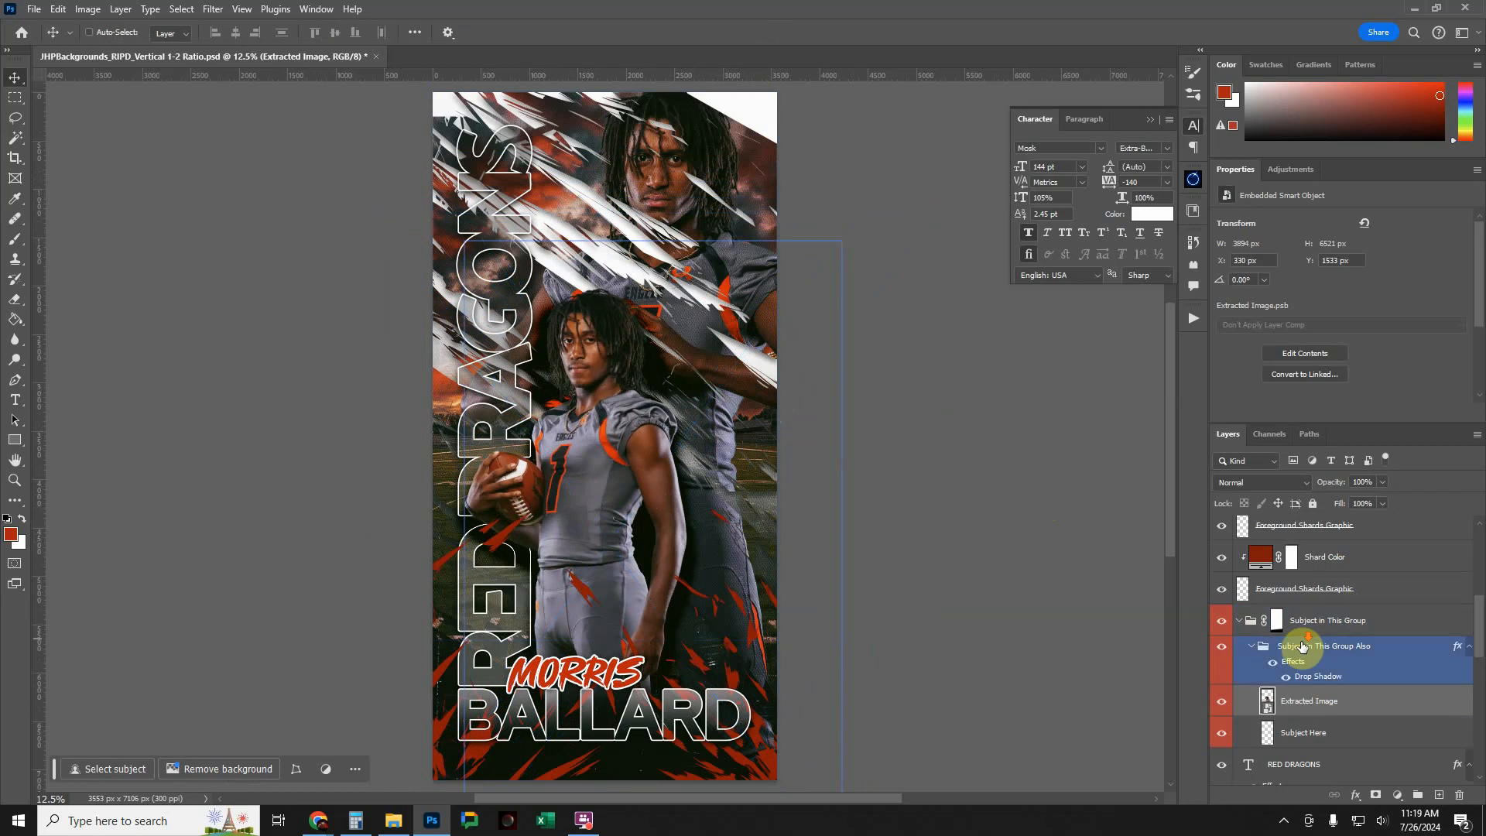
# Step: Compare the artwork with the Heat Map Effect layer shown and hidden, leaving the layer hidden
pyautogui.scroll(-3, 1299, 646)
pyautogui.scroll(-1, 1299, 645)
pyautogui.click(1260, 678)
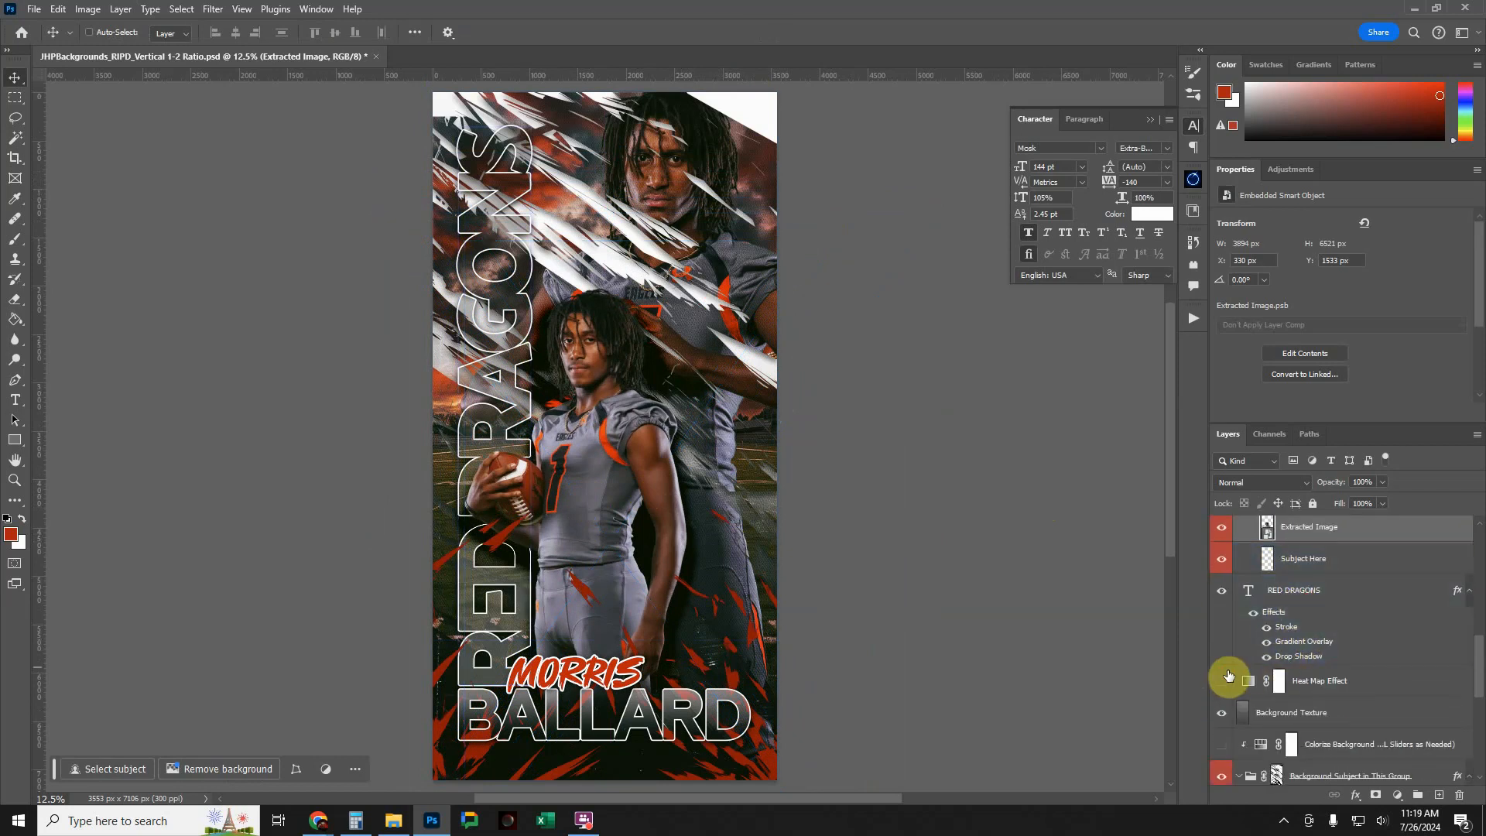
pyautogui.click(1222, 683)
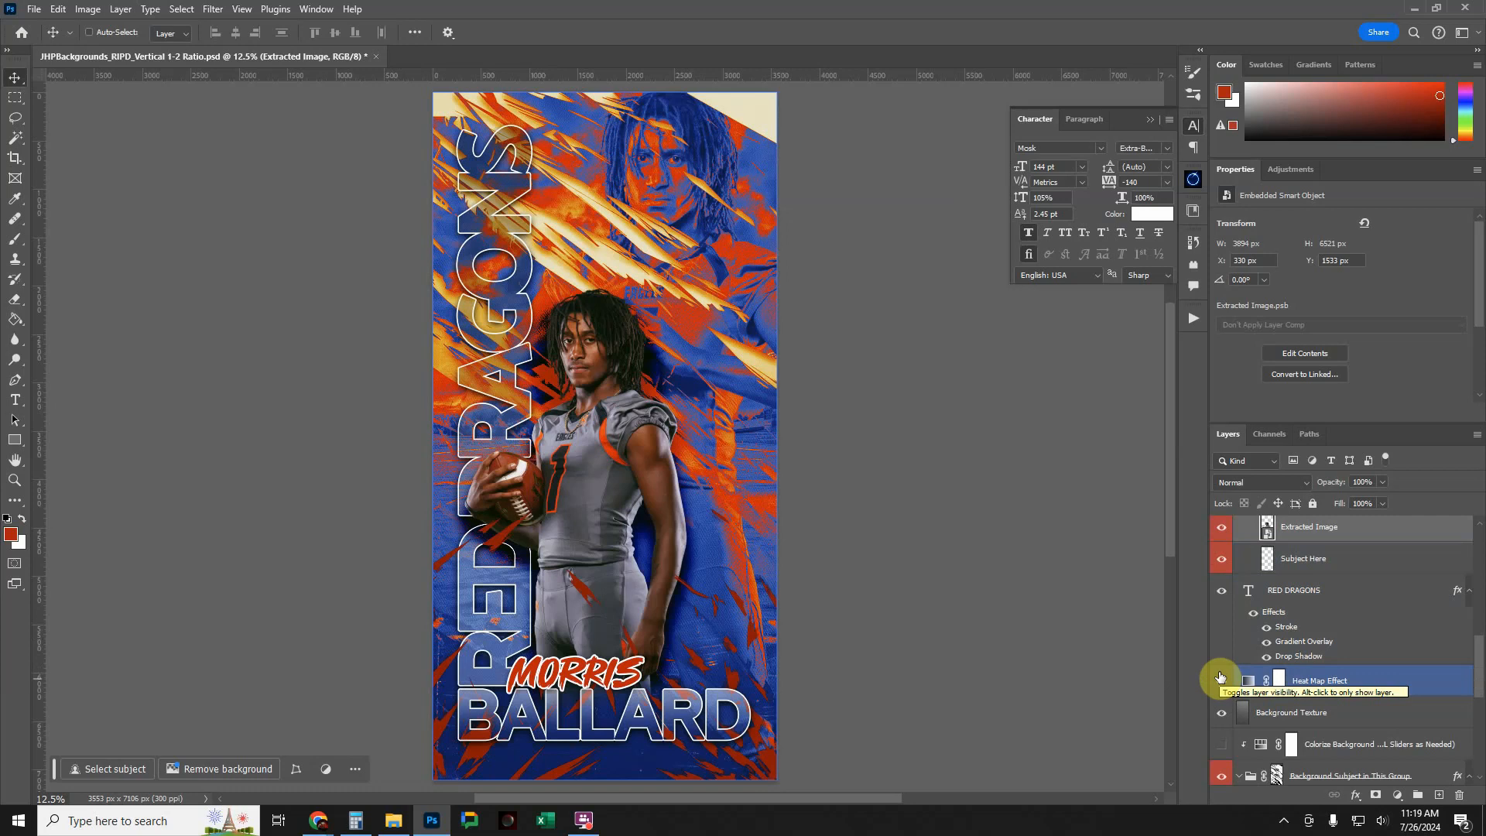
pyautogui.click(1220, 679)
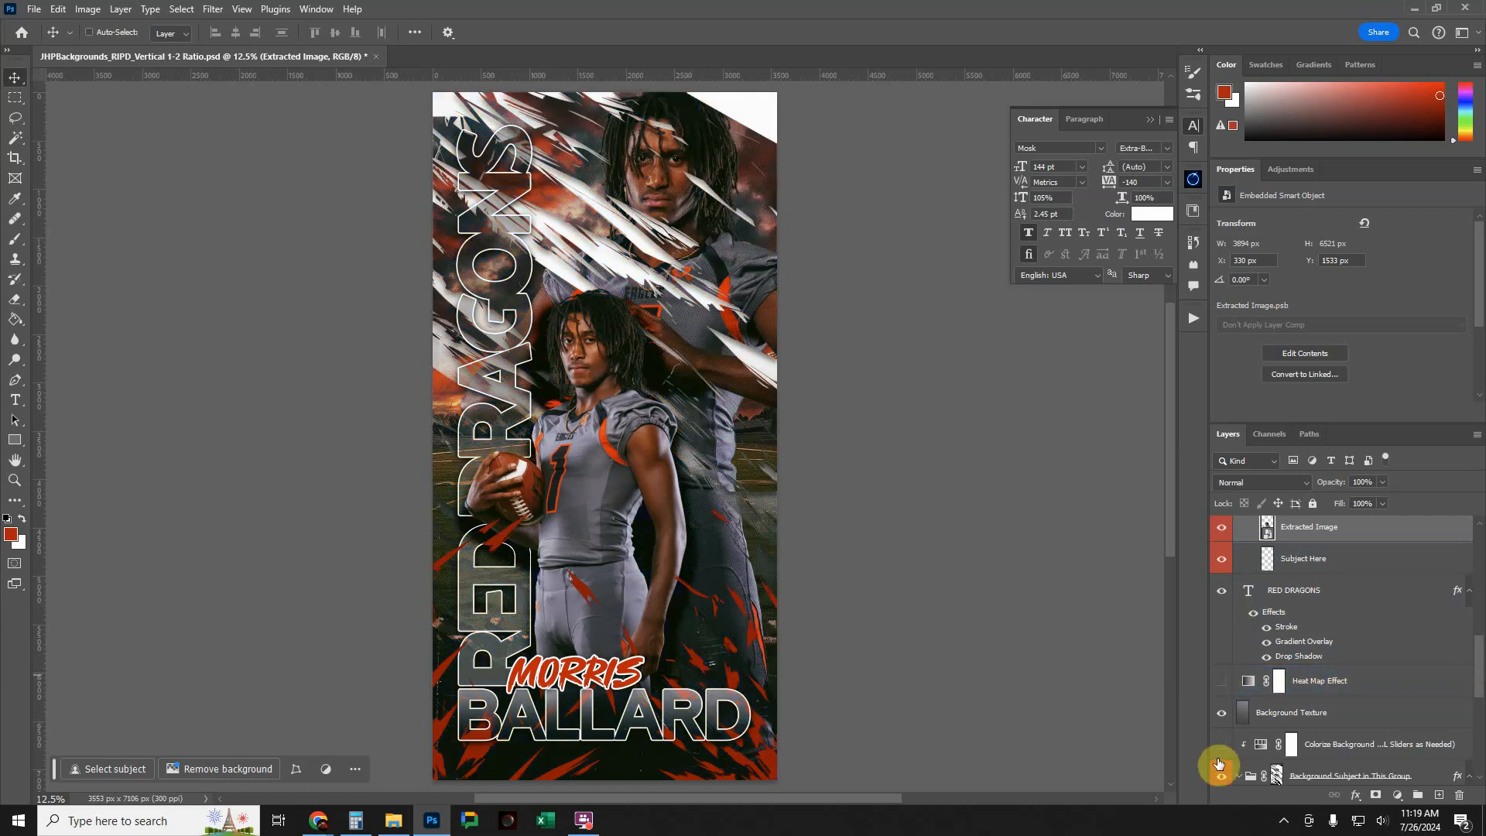
# Step: Show the Colorize Background adjustment layer and set its hue to 16 and saturation to 88
pyautogui.click(1220, 745)
pyautogui.click(1259, 745)
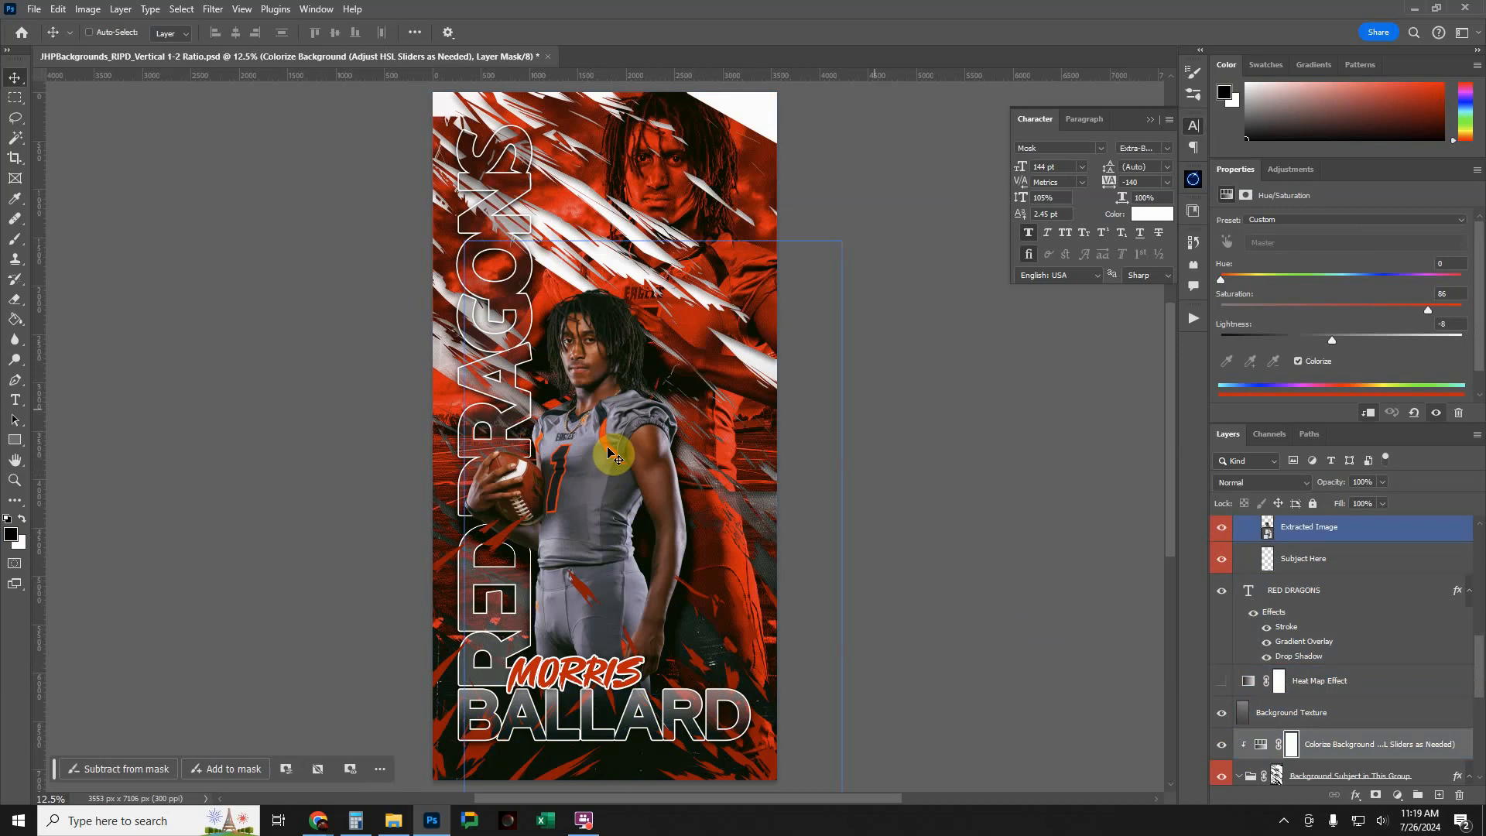
pyautogui.moveTo(1219, 277); pyautogui.dragTo(1235, 277)
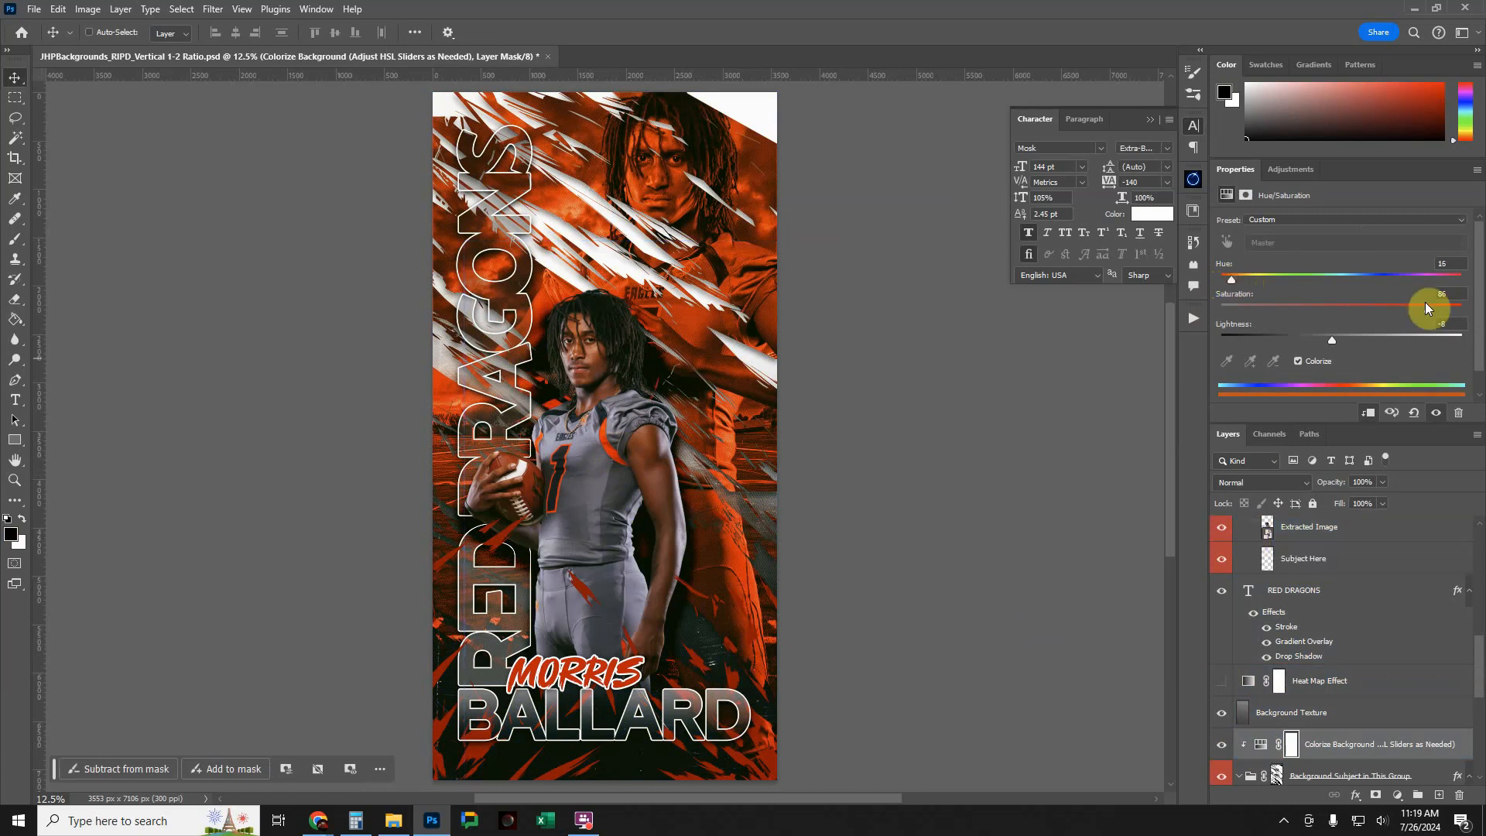
pyautogui.moveTo(1428, 310)
pyautogui.mouseDown()
pyautogui.moveTo(1186, 332)
pyautogui.moveTo(1418, 334)
pyautogui.mouseUp()
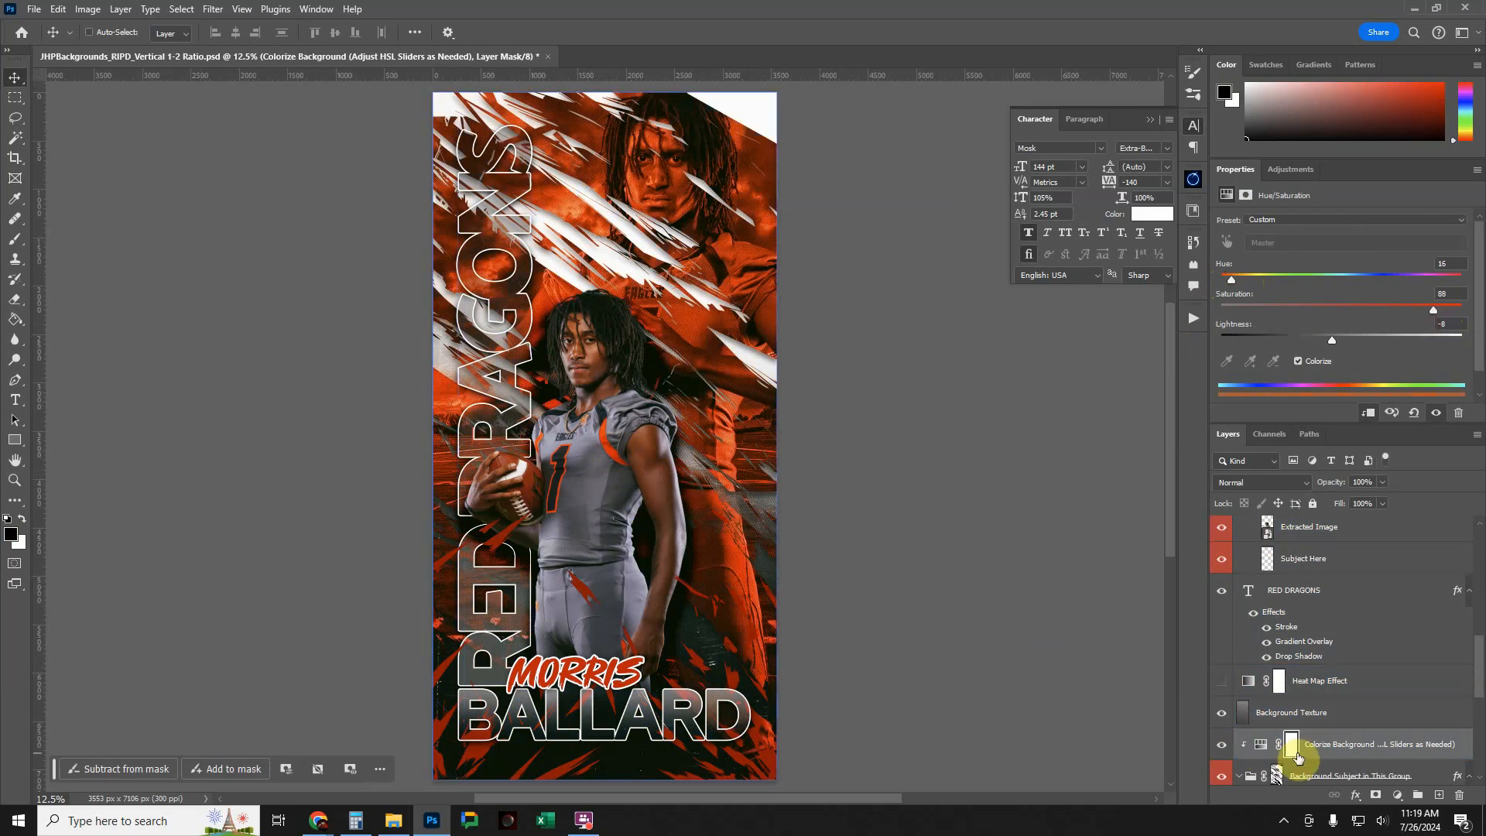
# Step: Replace the script text layer above the large surname with the athlete's first name in capitals
pyautogui.moveTo(1302, 749); pyautogui.dragTo(1306, 650)
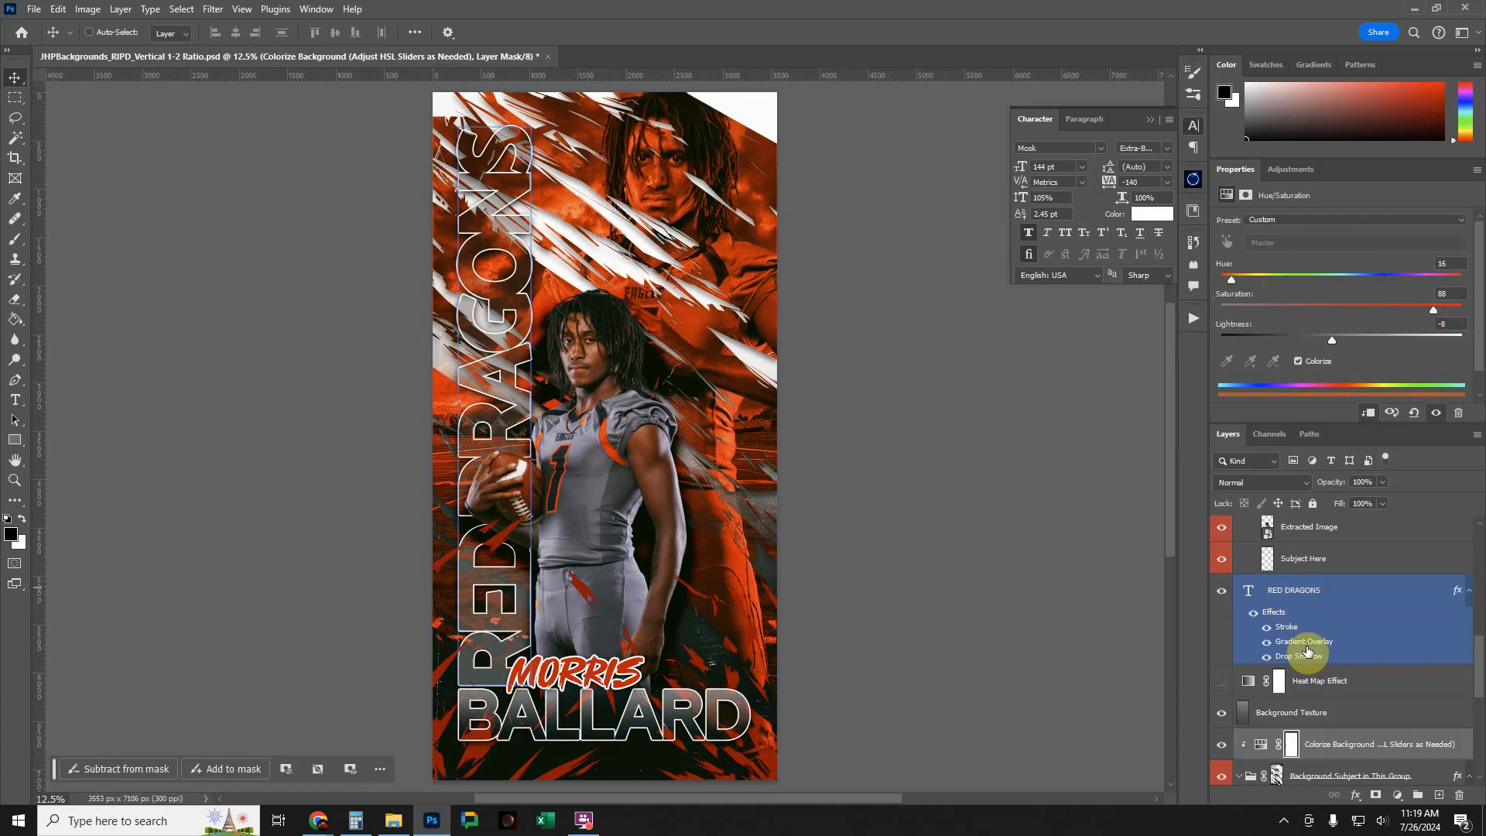
pyautogui.scroll(1, 1313, 646)
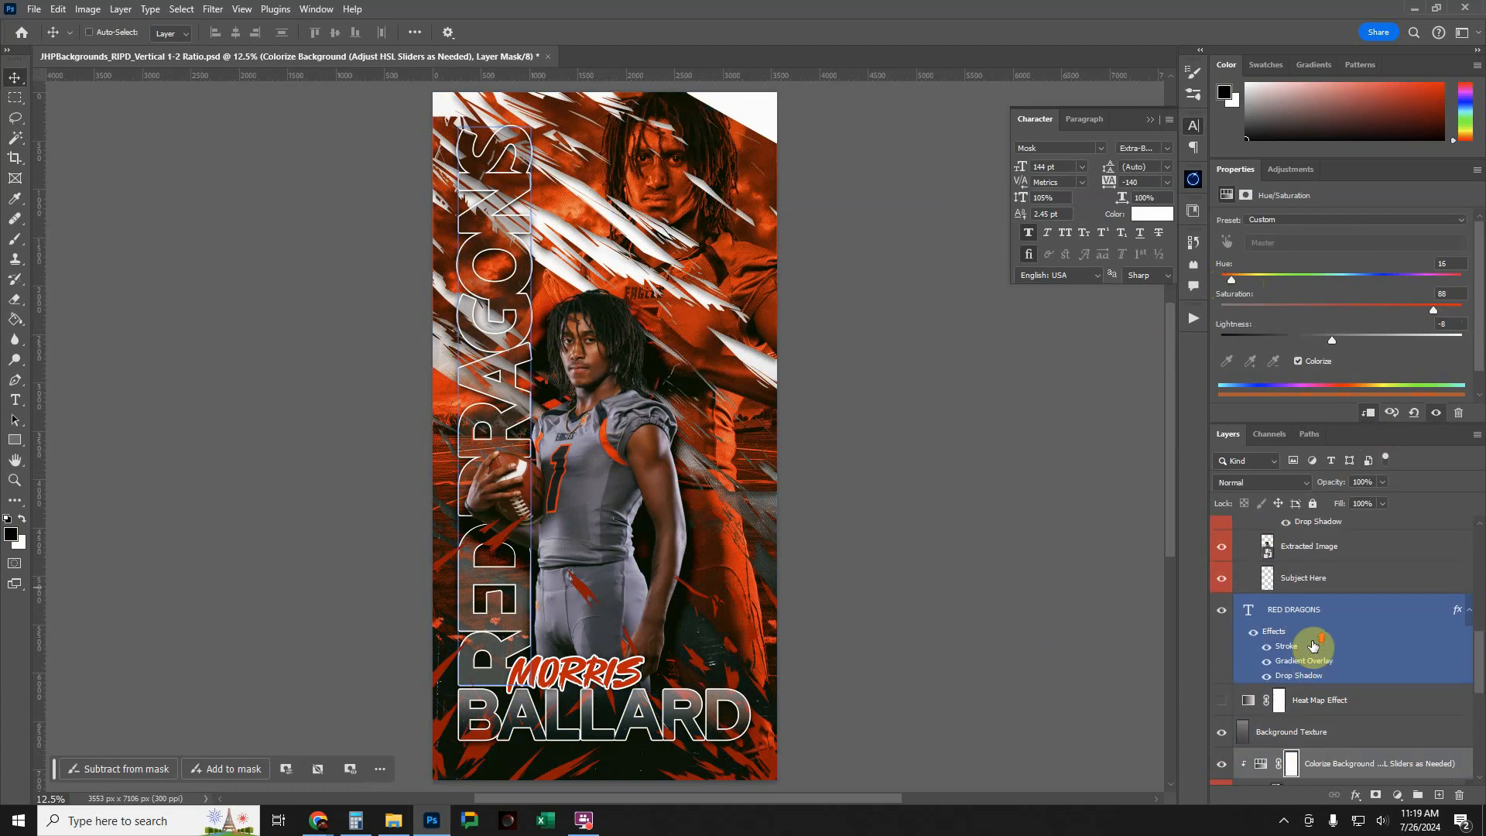
pyautogui.scroll(5, 1313, 647)
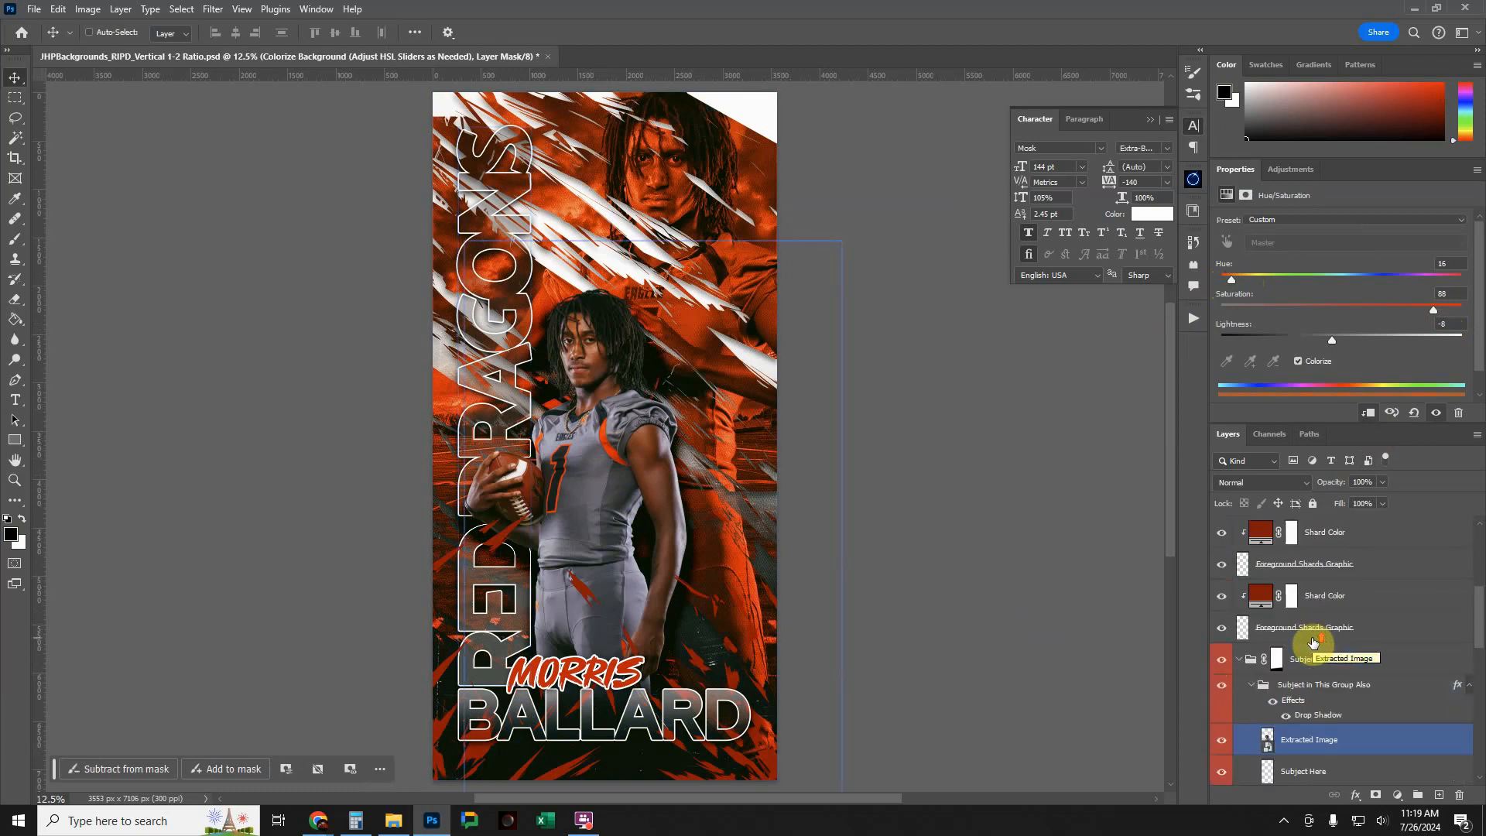
pyautogui.moveTo(1310, 641); pyautogui.dragTo(1252, 580)
pyautogui.scroll(2, 1254, 600)
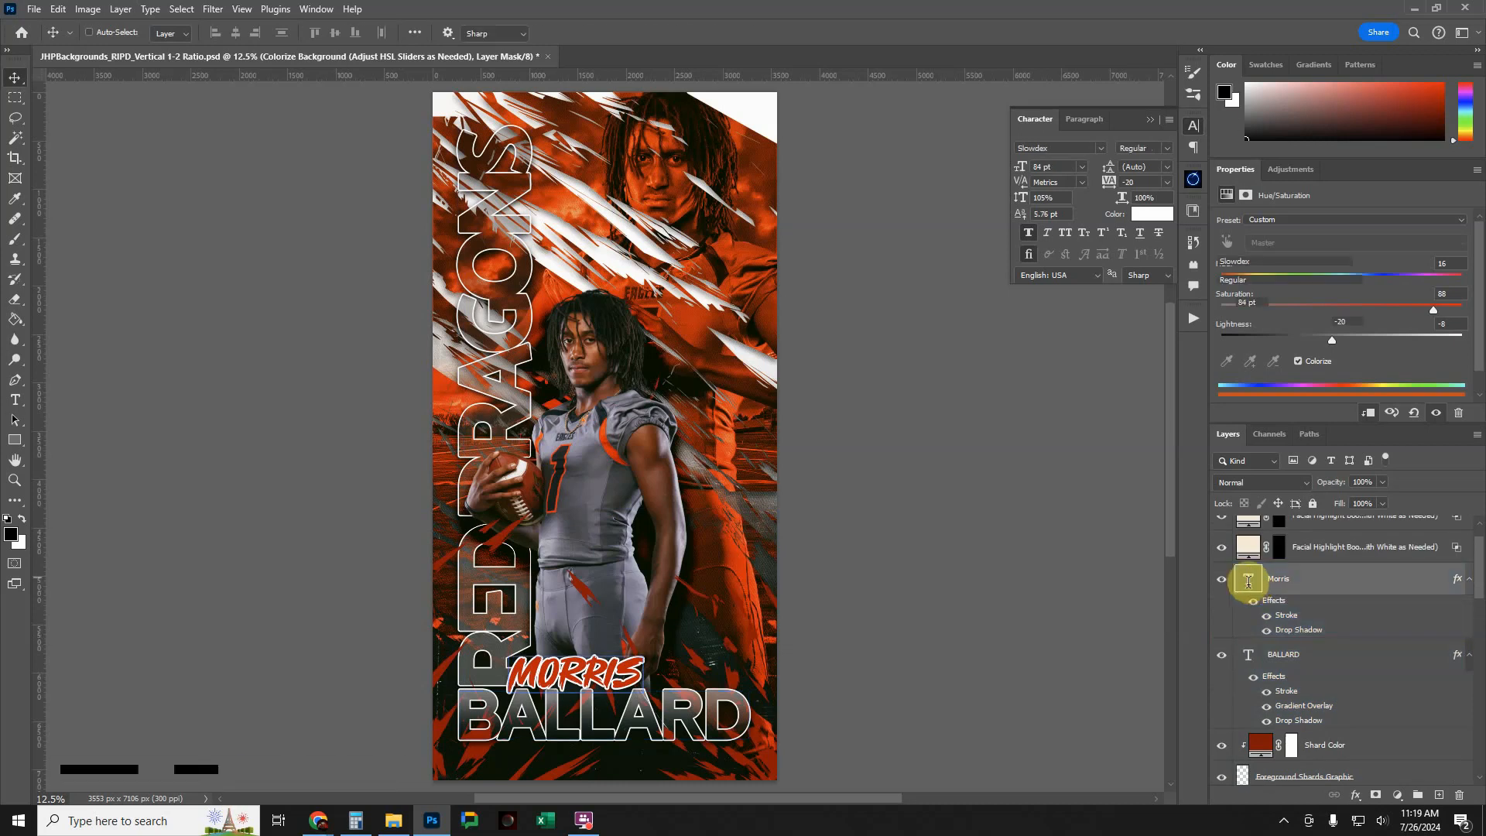
pyautogui.doubleClick(1252, 580)
pyautogui.write('JAMES')
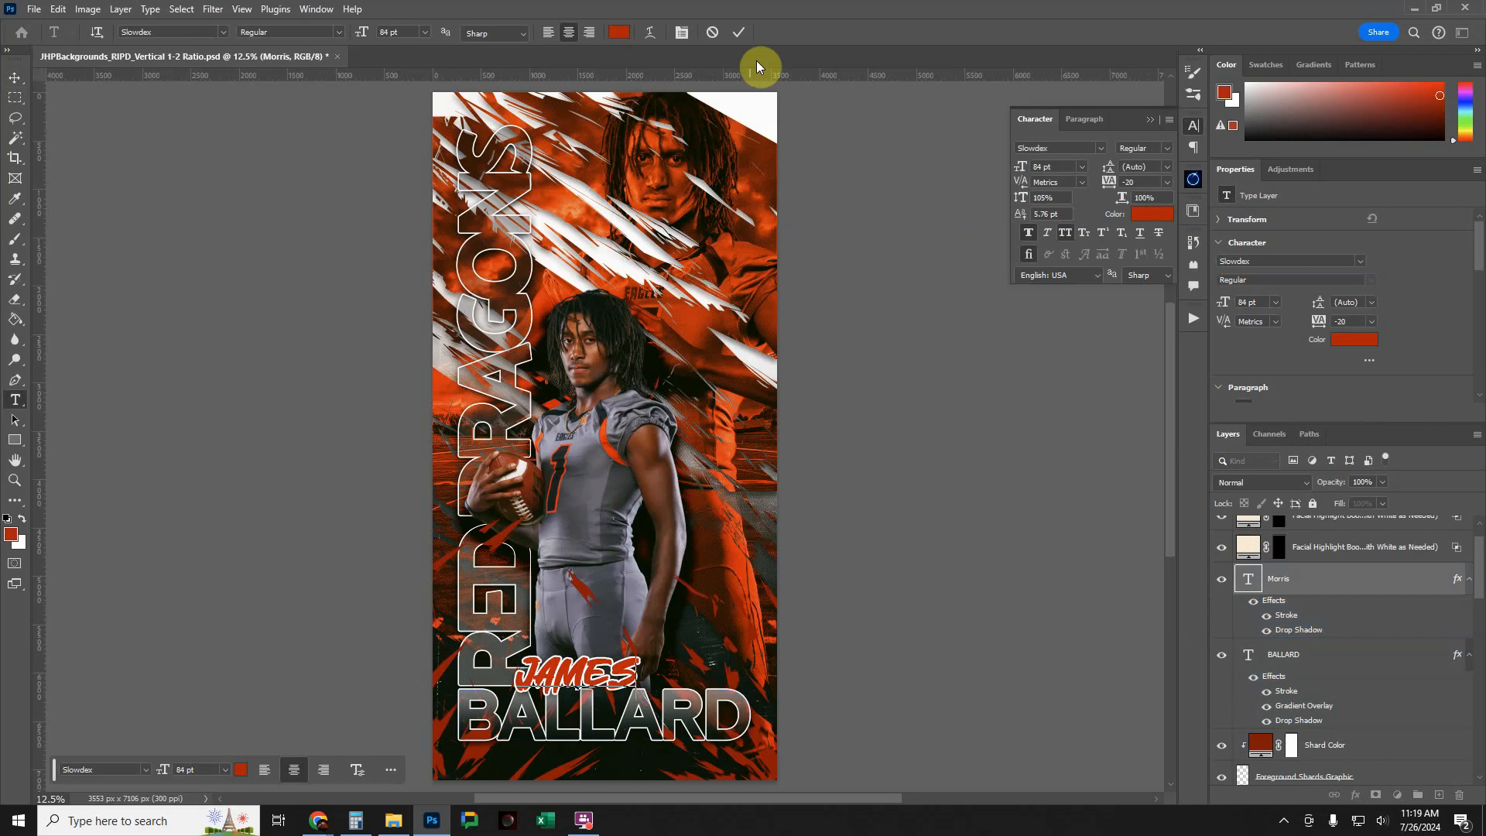
pyautogui.click(741, 35)
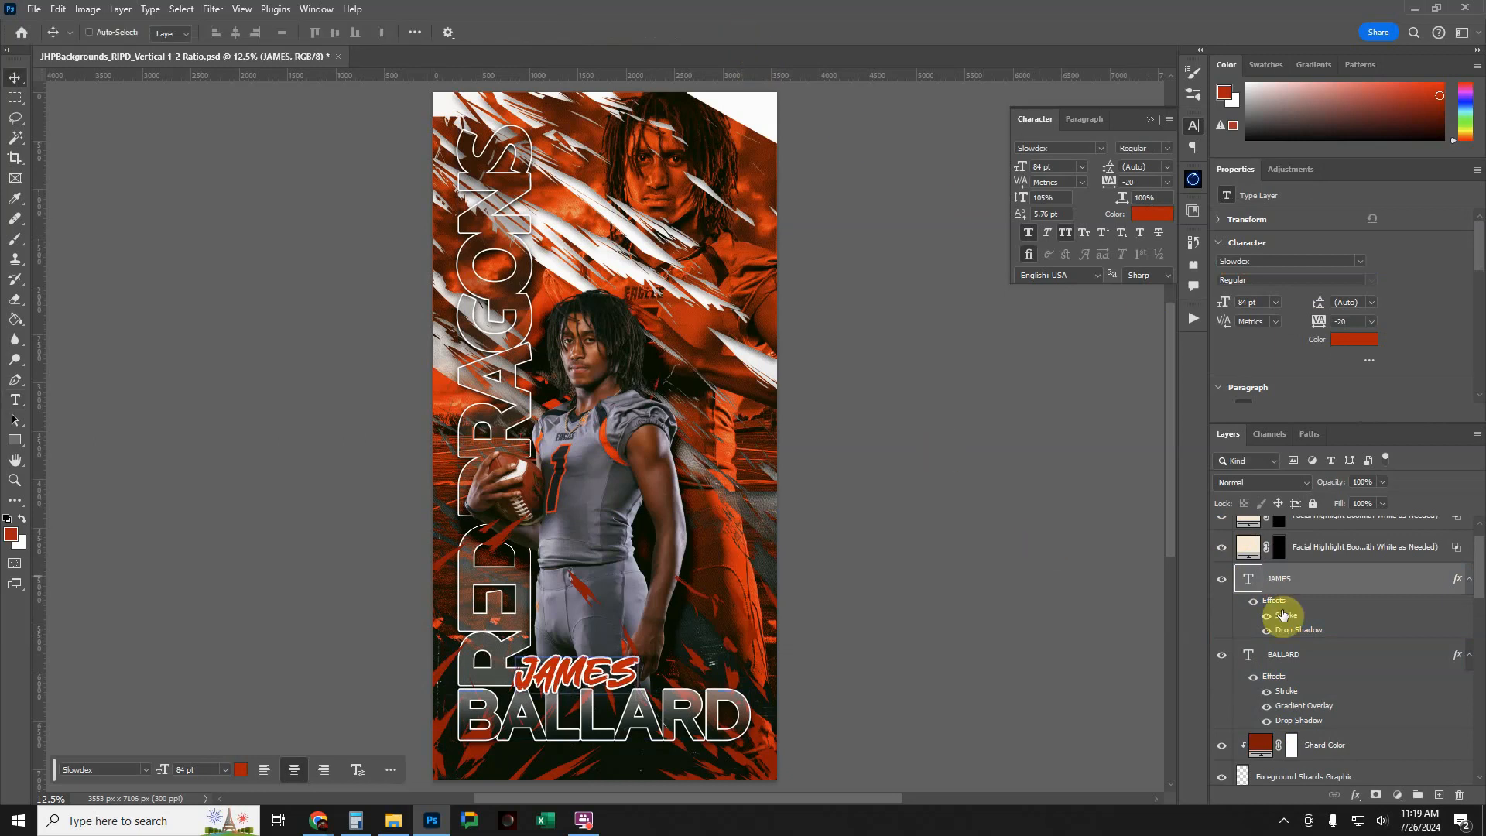
# Step: Replace the vertical RED DRAGONS team name with EAGLES
pyautogui.click(1281, 648)
pyautogui.scroll(-3, 1285, 638)
pyautogui.scroll(-6, 1284, 643)
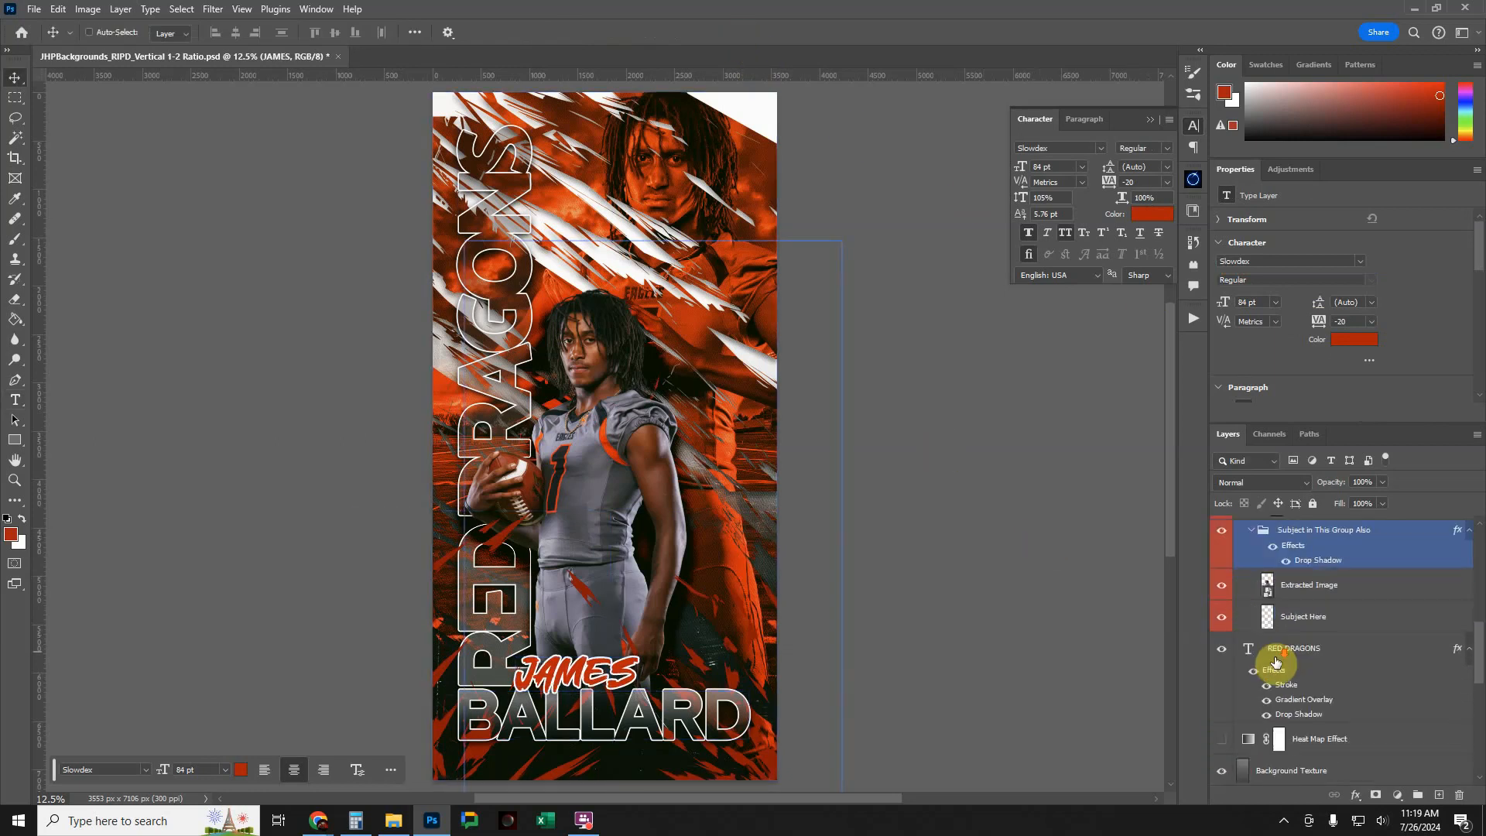
pyautogui.click(1250, 649)
pyautogui.doubleClick(1248, 650)
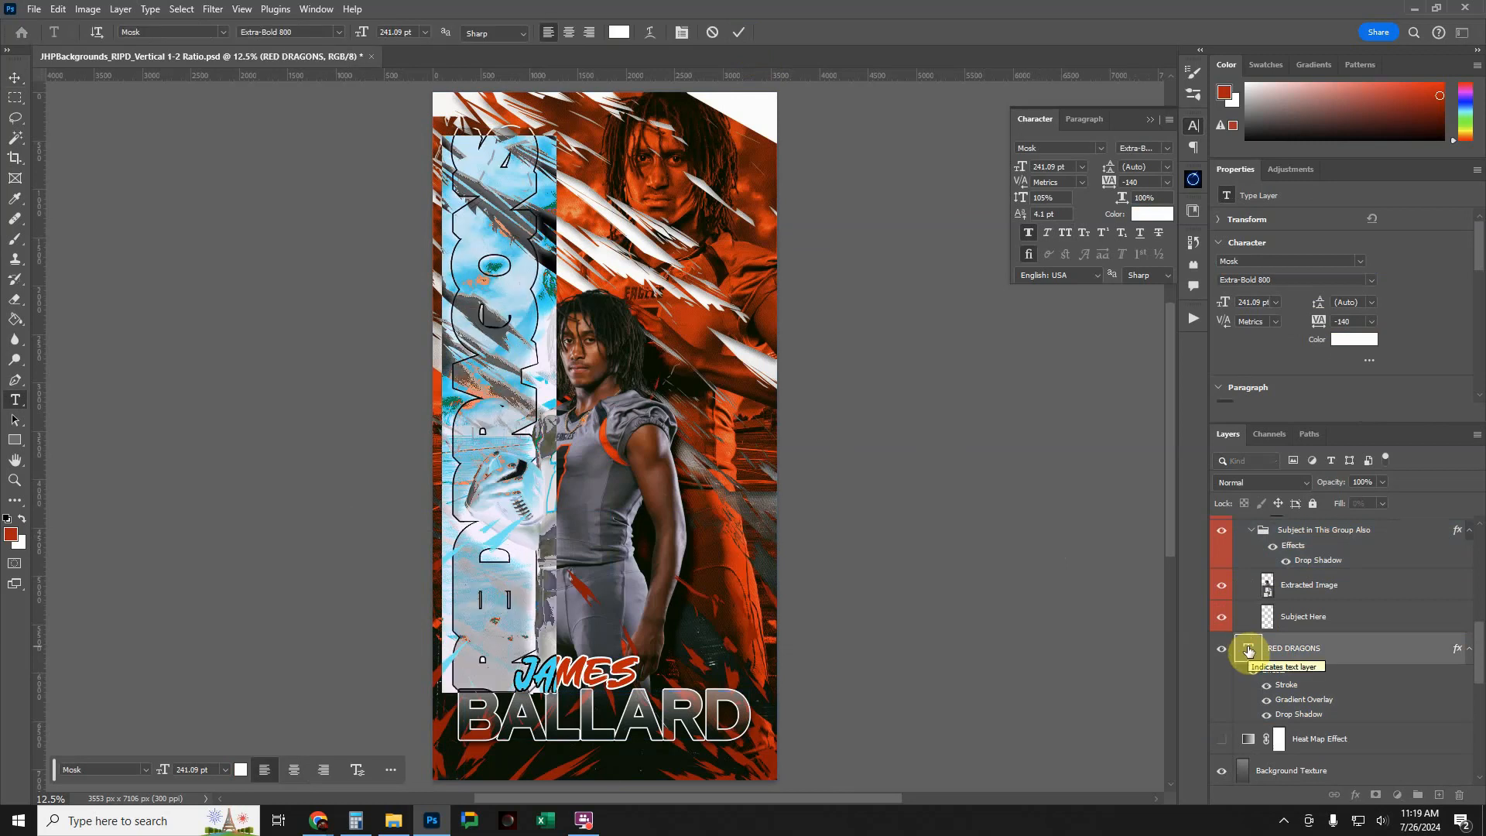
pyautogui.write('EAGLES')
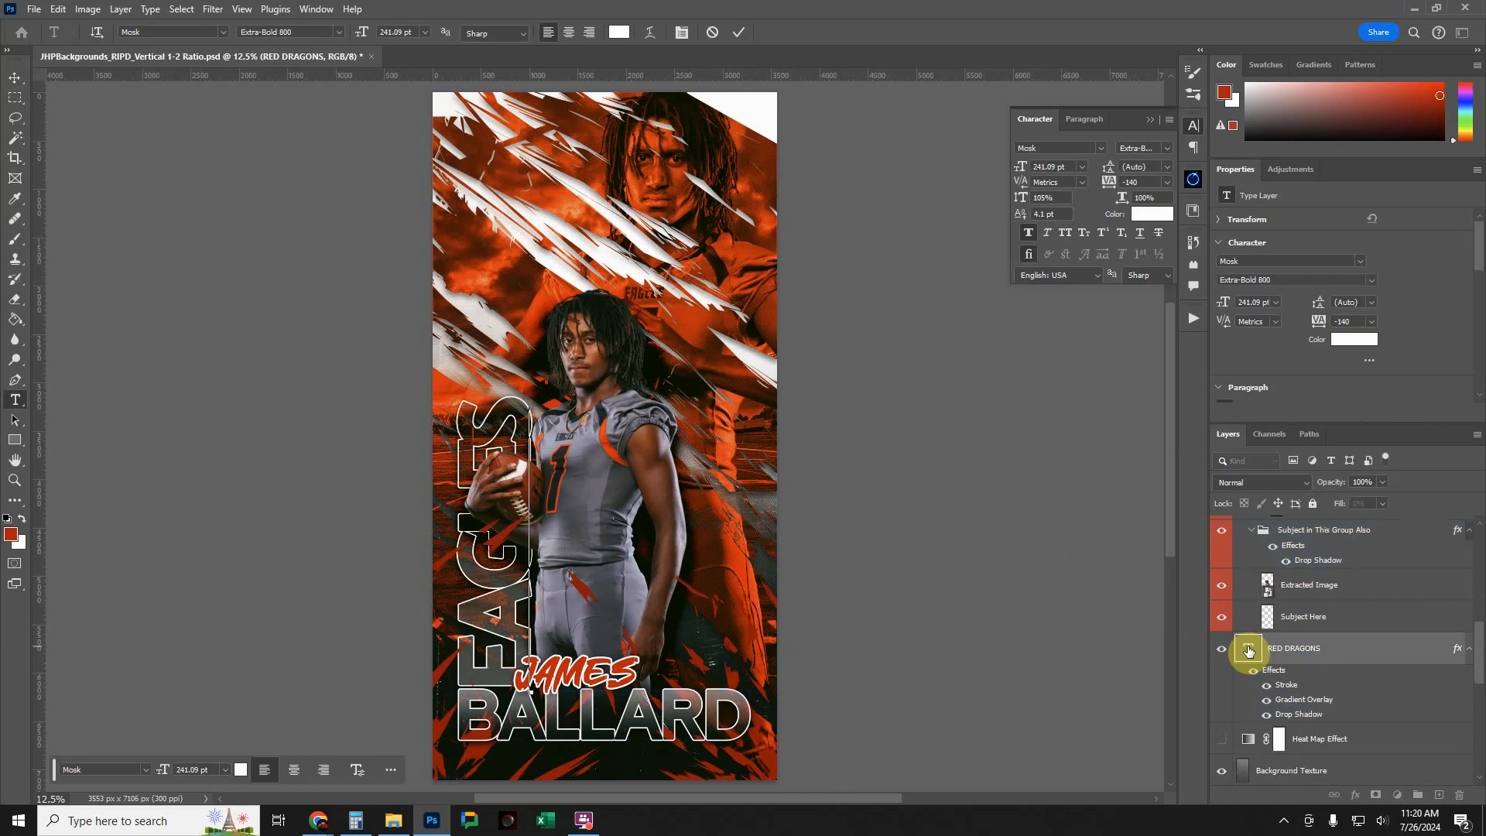
pyautogui.click(739, 34)
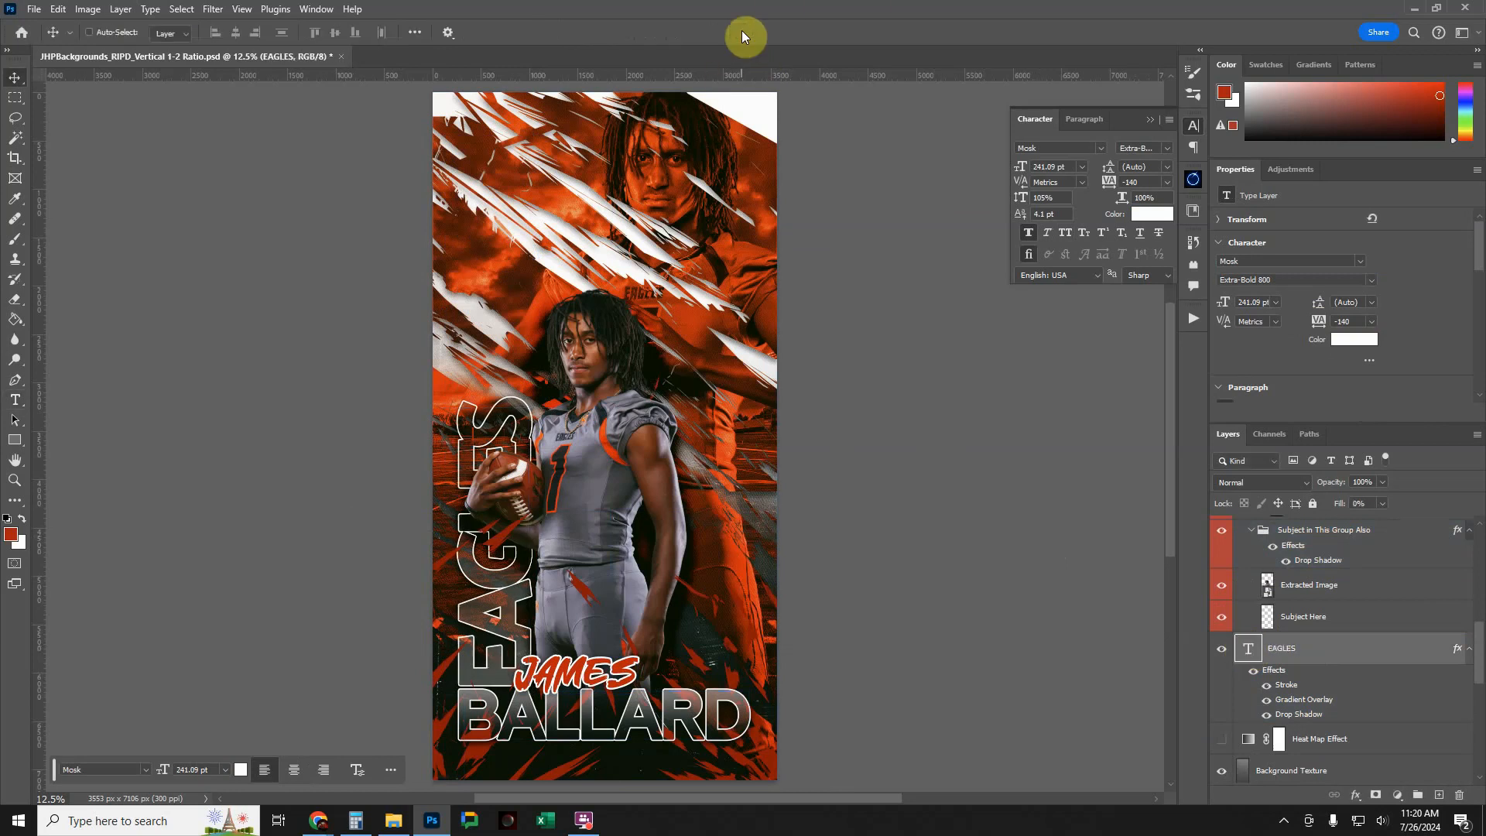
# Step: Enlarge the vertical EAGLES text to about 175% and nudge it left and slightly down to align with the surname's left edge
pyautogui.hotkey('ctrl', 't')
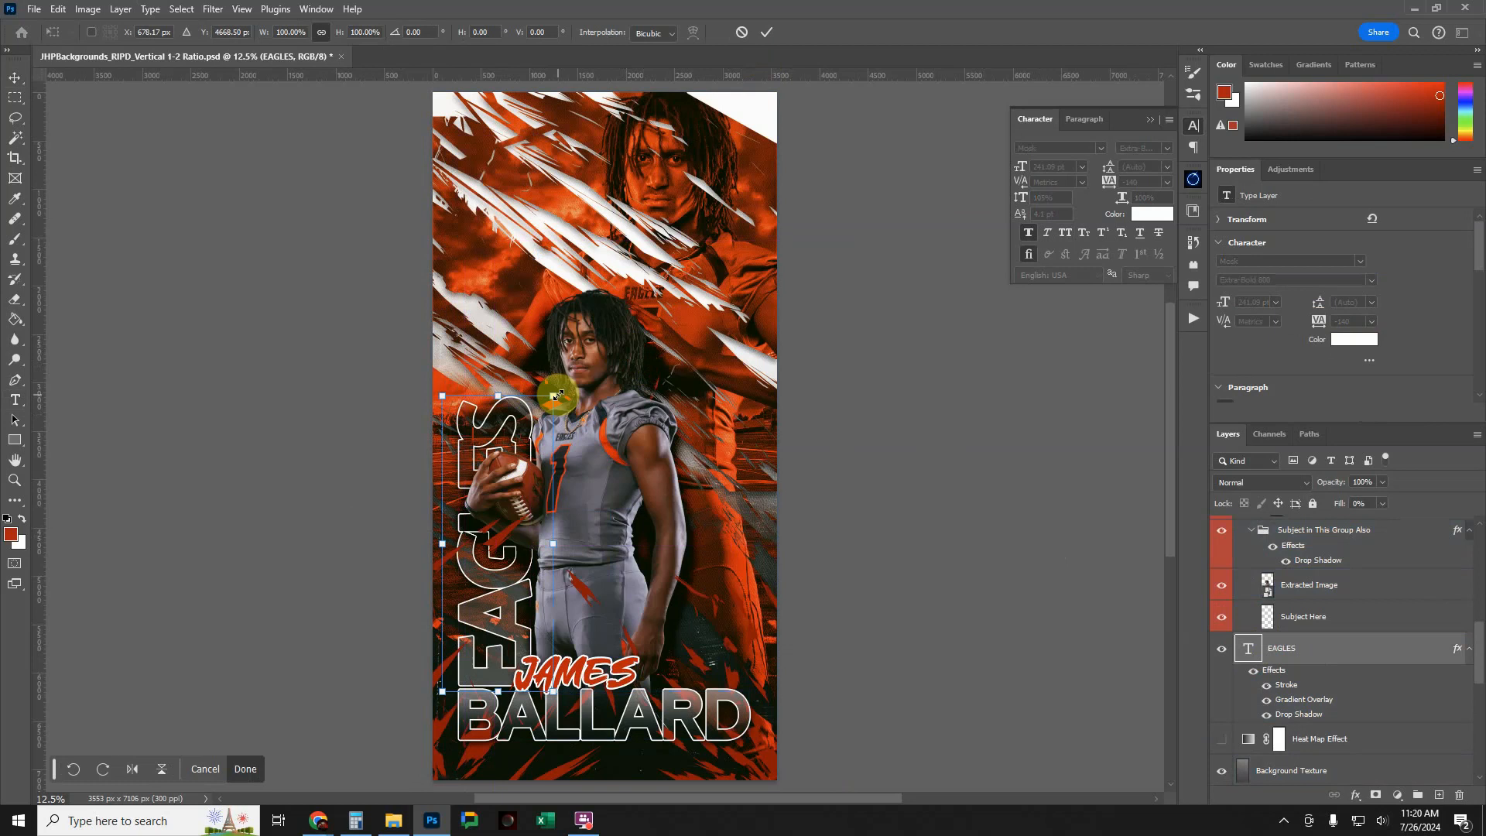
pyautogui.moveTo(557, 396); pyautogui.dragTo(636, 167)
pyautogui.press('Left')
pyautogui.press('Left')
pyautogui.press('Left')
pyautogui.press('Left')
pyautogui.press('Left')
pyautogui.press('Left')
pyautogui.press('Left')
pyautogui.press('Left')
pyautogui.press('Left')
pyautogui.press('Left')
pyautogui.press('Left')
pyautogui.press('Left')
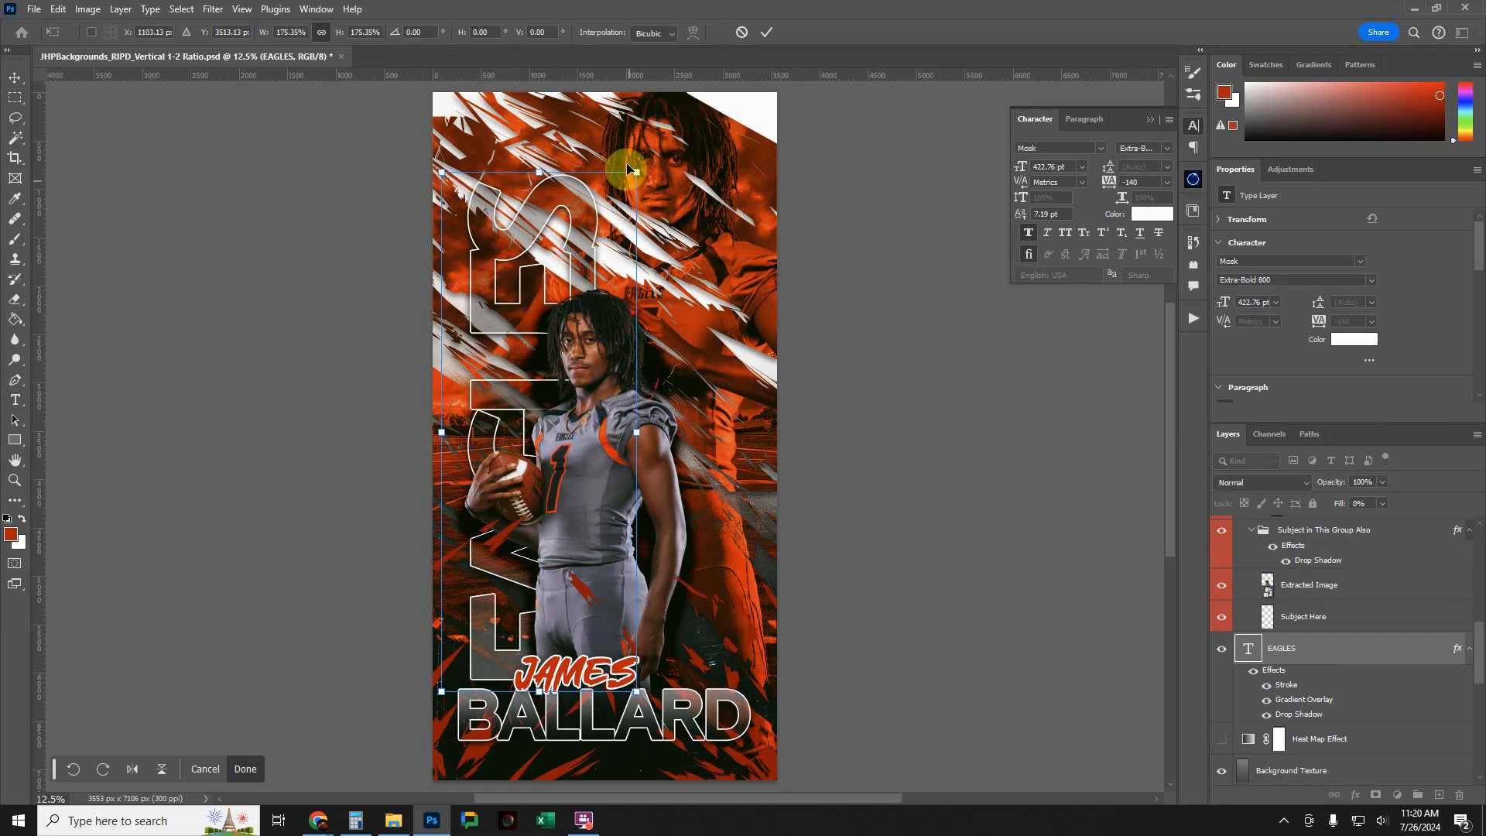
pyautogui.press('Left')
pyautogui.press('Left')
pyautogui.press('Left')
pyautogui.press('Left')
pyautogui.press('Left')
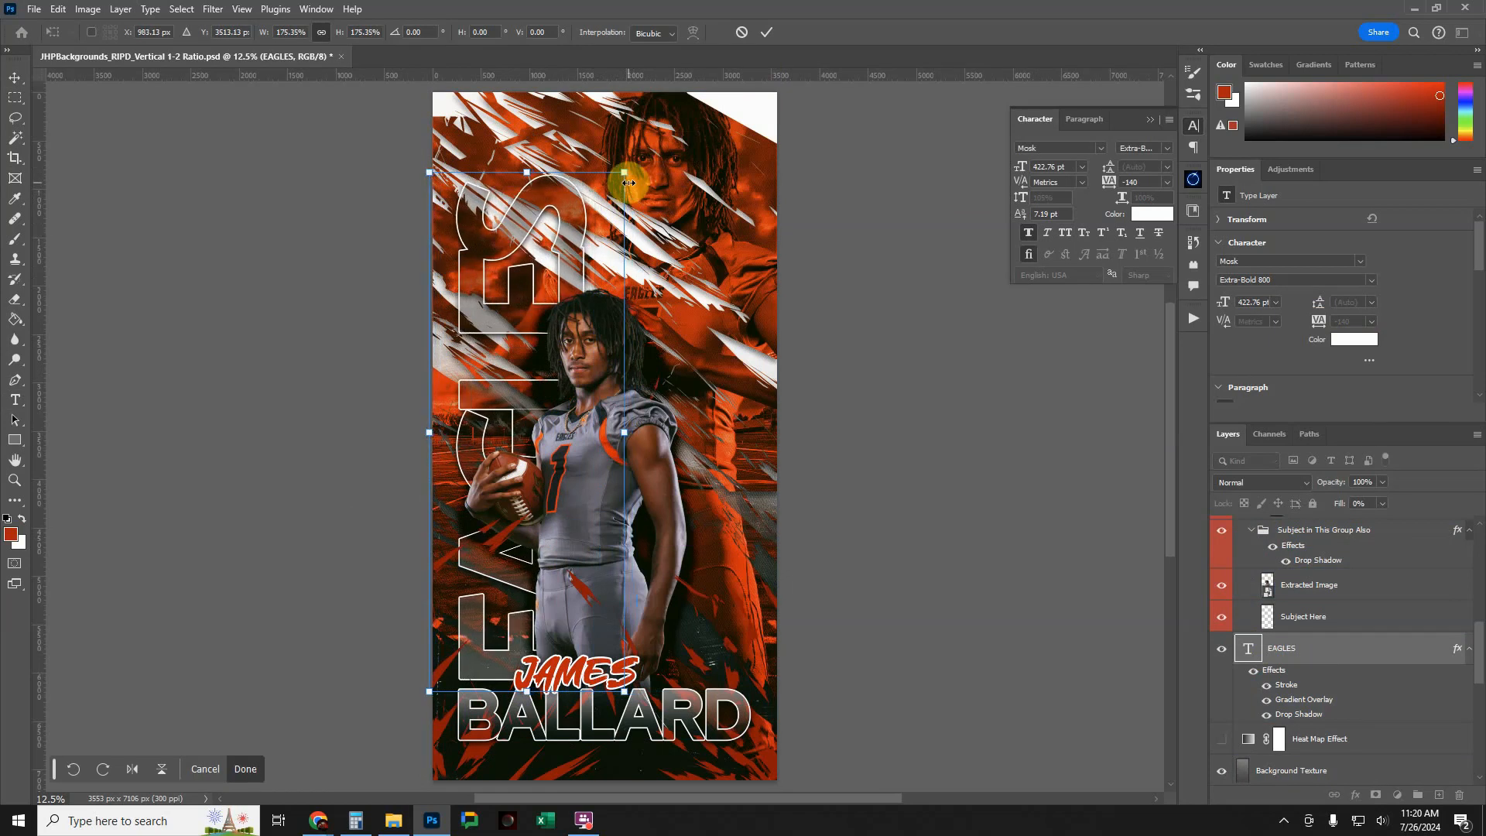
pyautogui.press('Down')
pyautogui.press('Down')
pyautogui.press('Down')
pyautogui.press('Down')
pyautogui.press('Down')
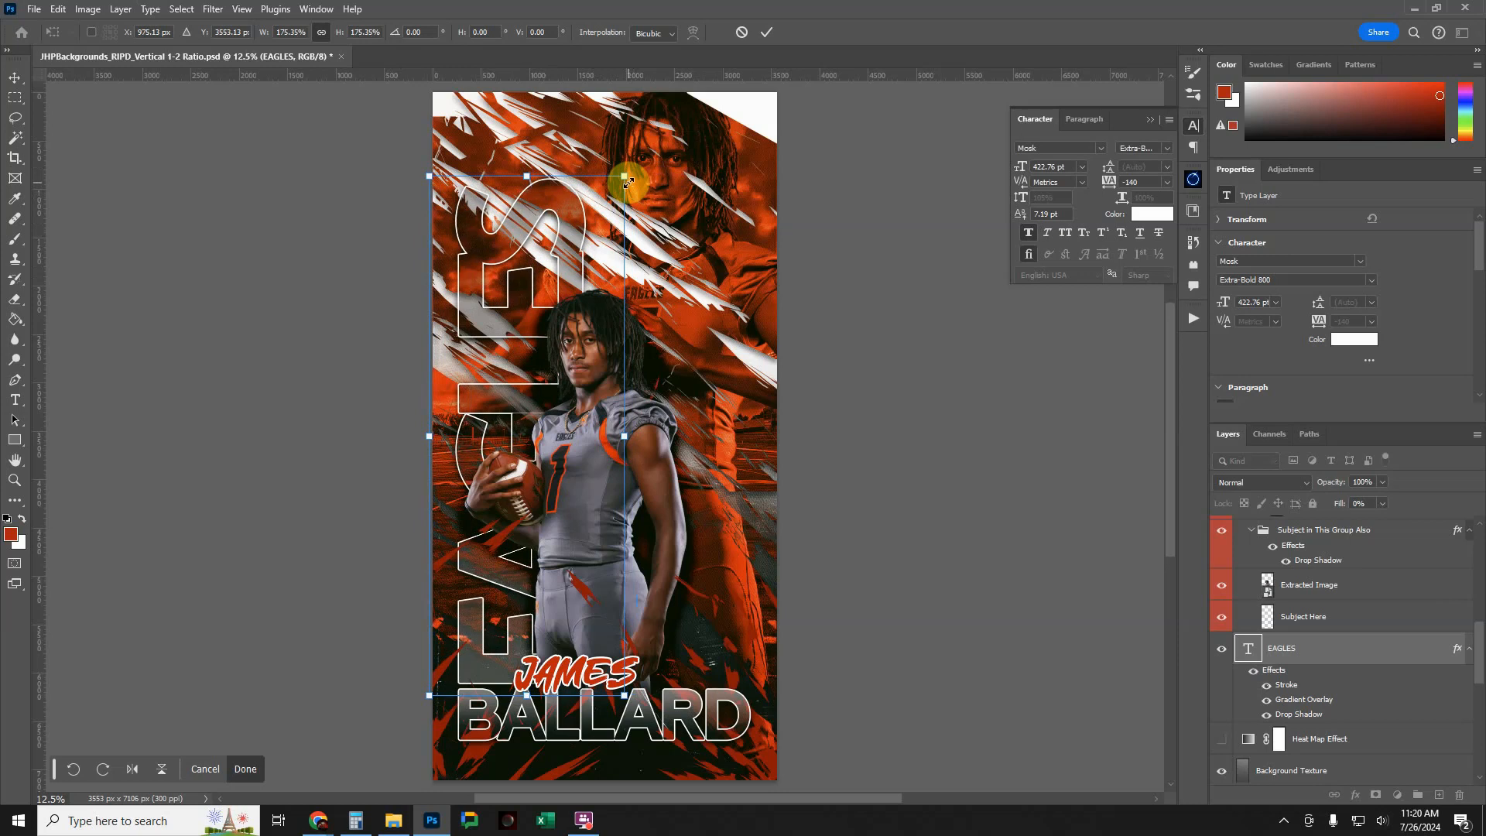
pyautogui.click(767, 33)
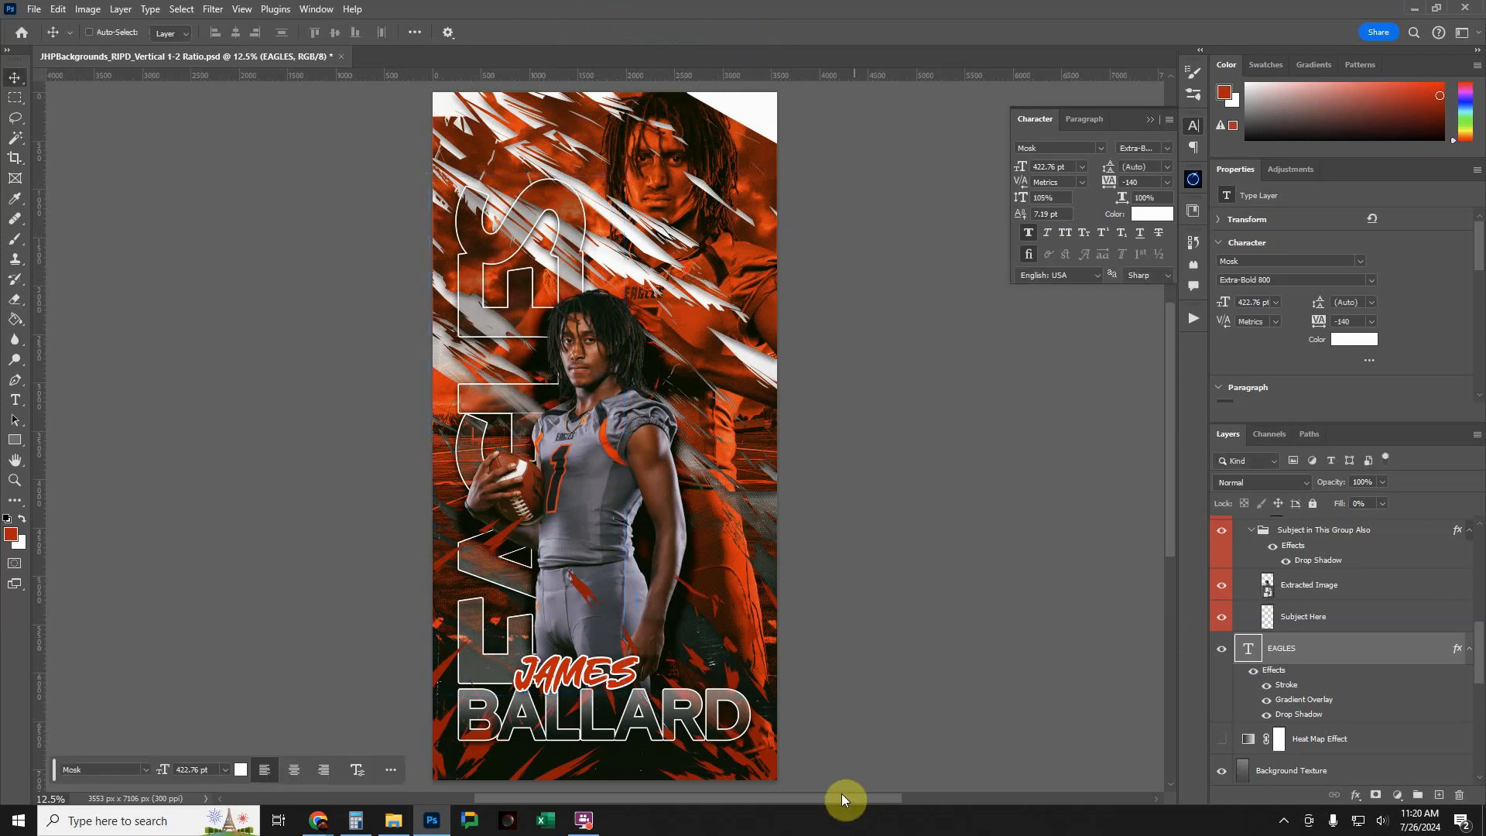
# Step: Set the hue of the Colorize Background adjustment layer to 23
pyautogui.click(1412, 616)
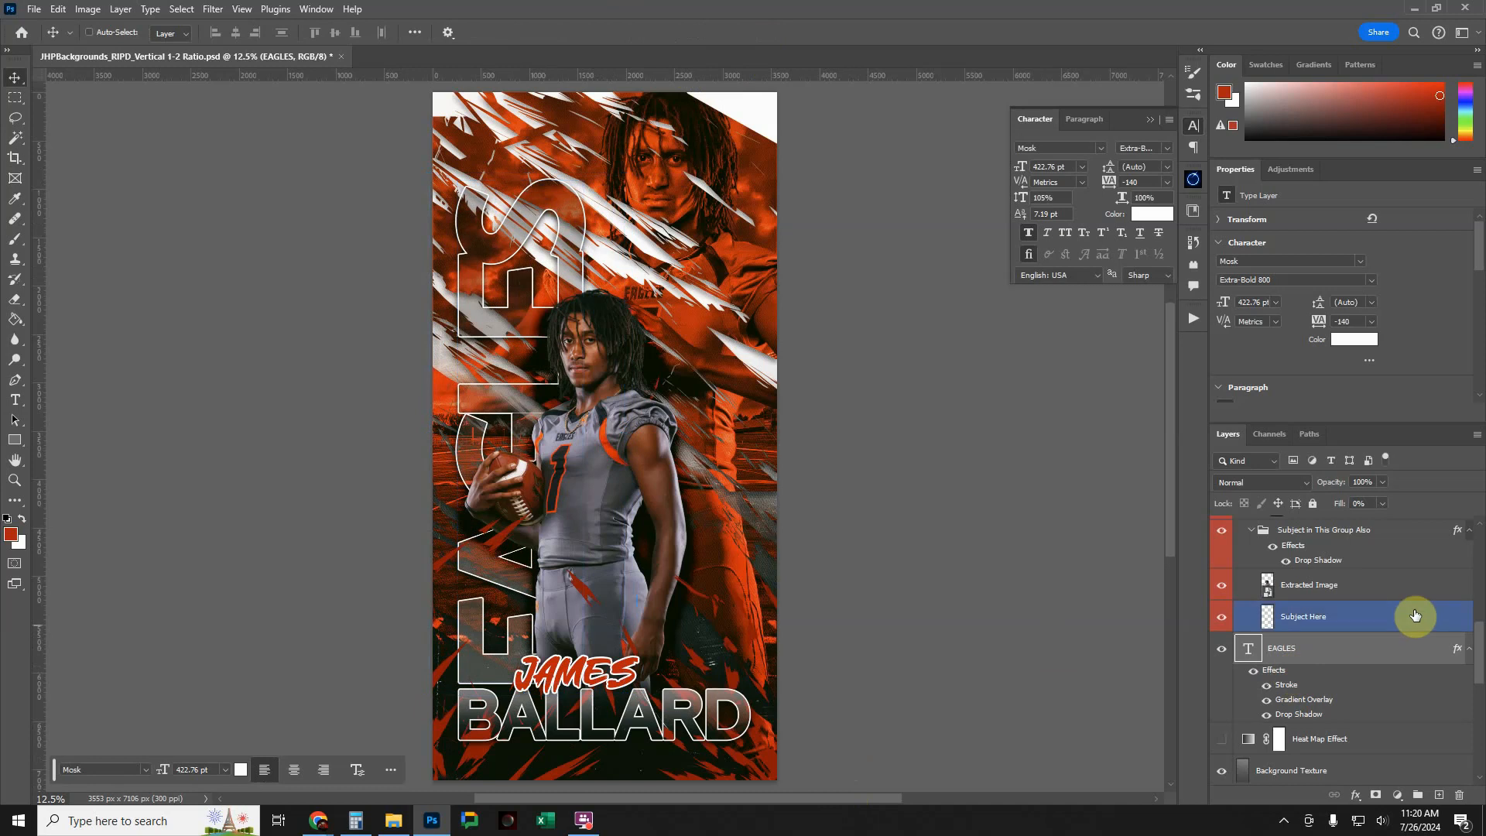
pyautogui.scroll(2, 1394, 601)
pyautogui.scroll(-3, 1383, 596)
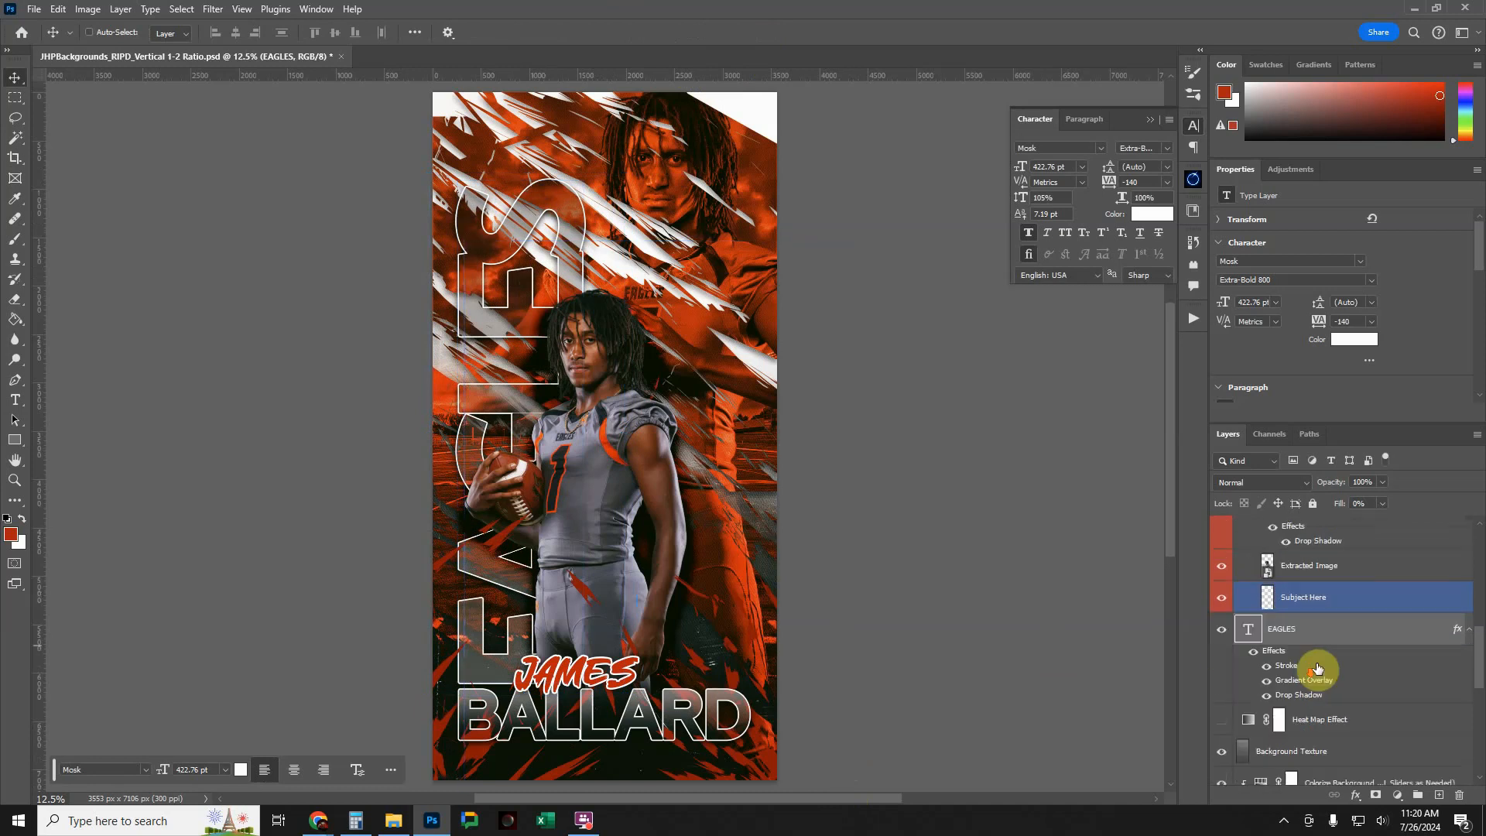
pyautogui.scroll(-3, 1308, 743)
pyautogui.click(1290, 726)
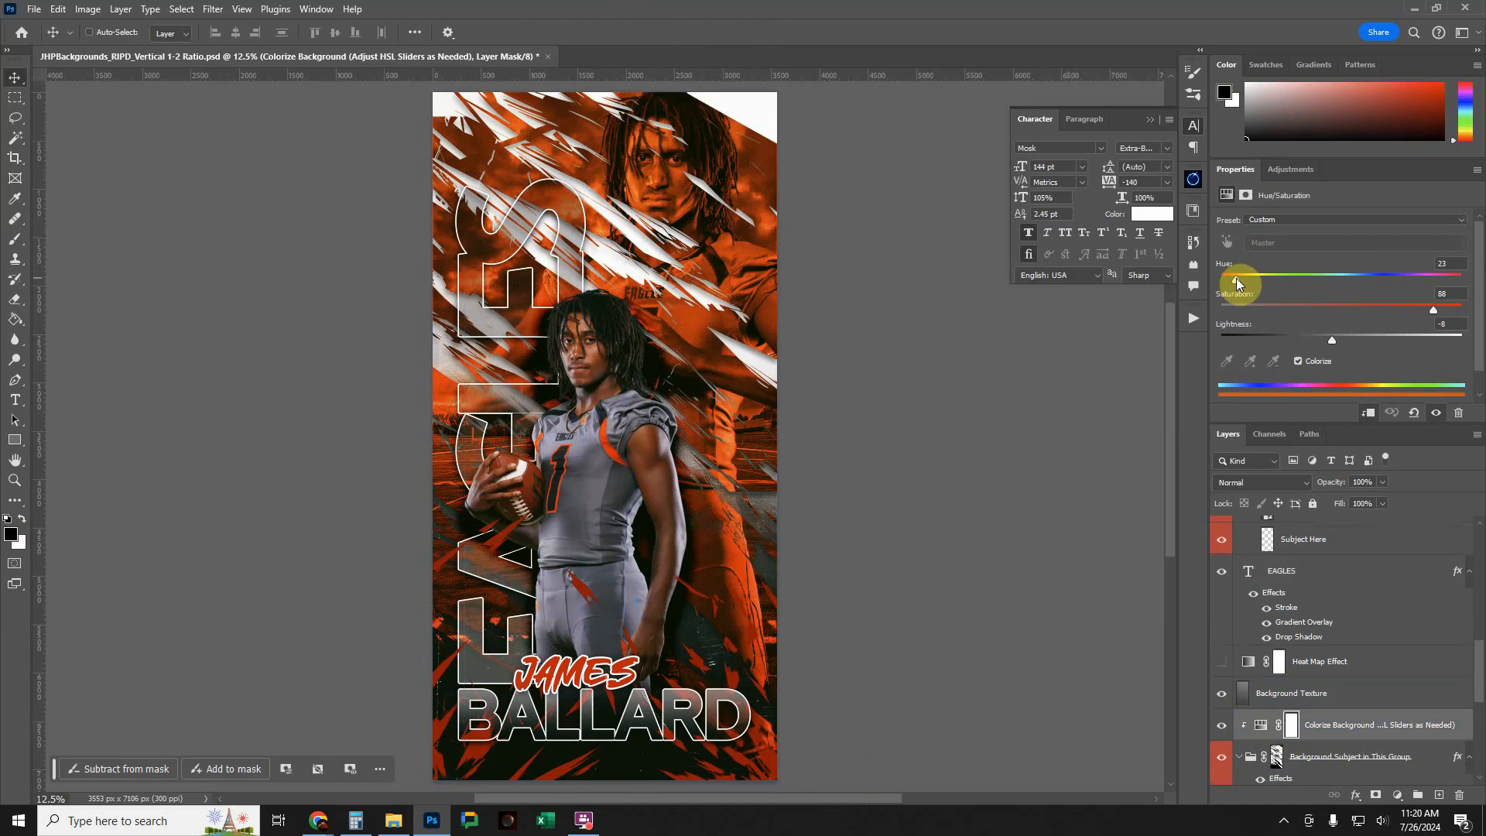
# Step: Widen the layer list so the full names of the two Facial Highlight Boost layers can be read
pyautogui.scroll(5, 1372, 761)
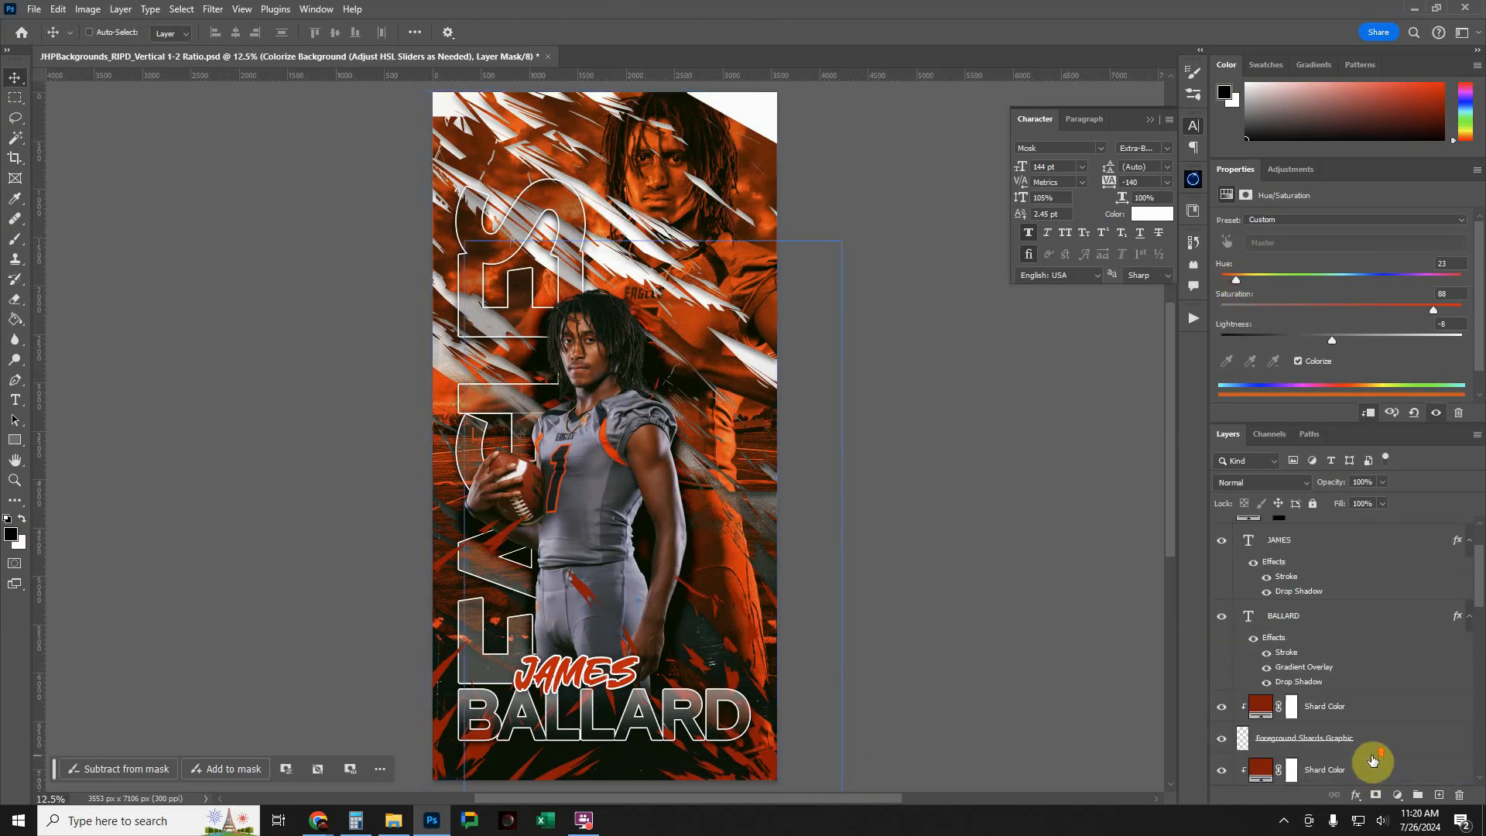
pyautogui.scroll(2, 1372, 761)
pyautogui.moveTo(1372, 761); pyautogui.dragTo(1325, 582)
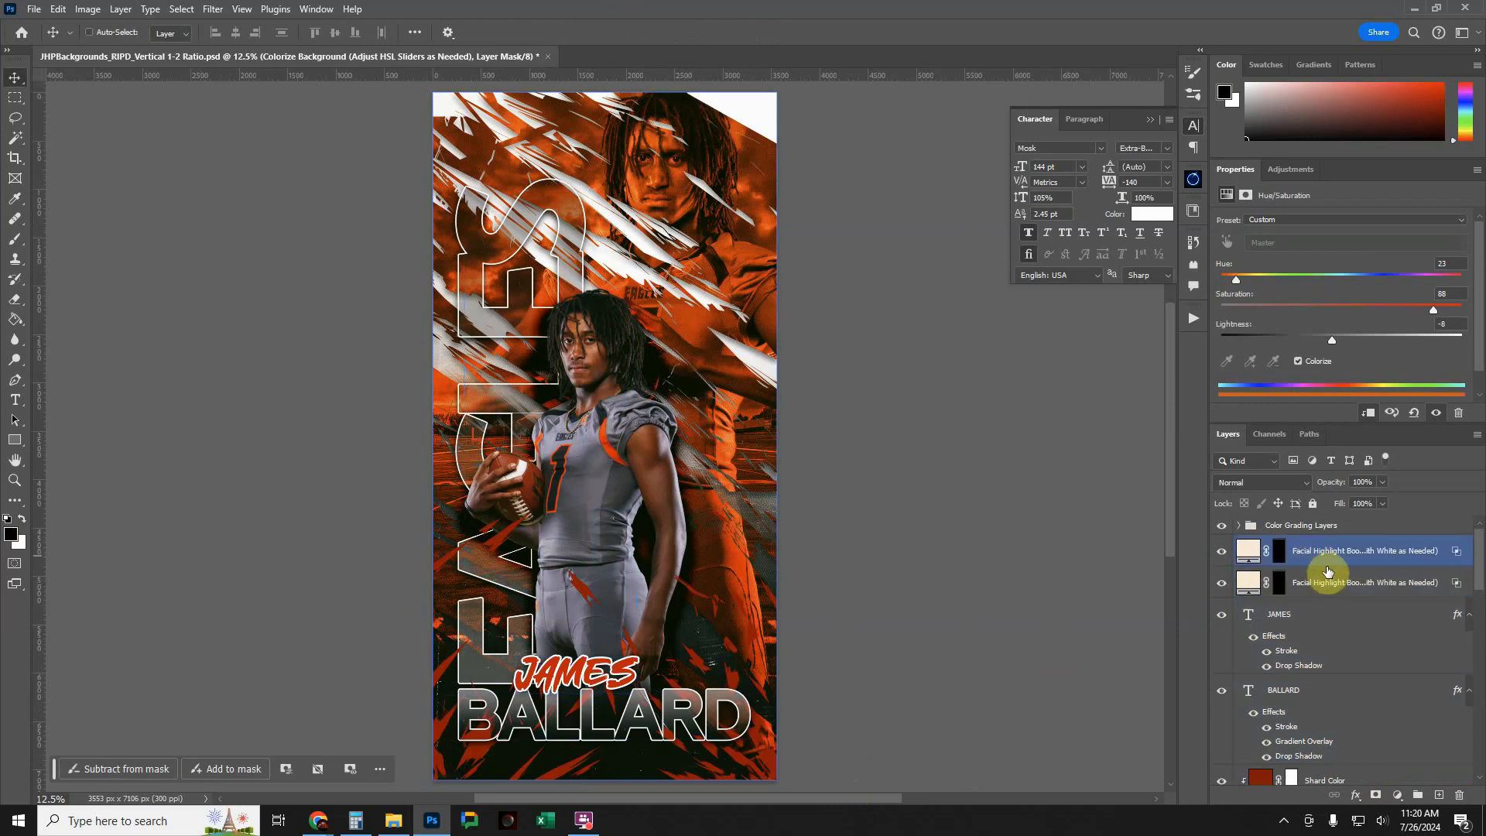
pyautogui.click(1327, 582)
pyautogui.click(1222, 614)
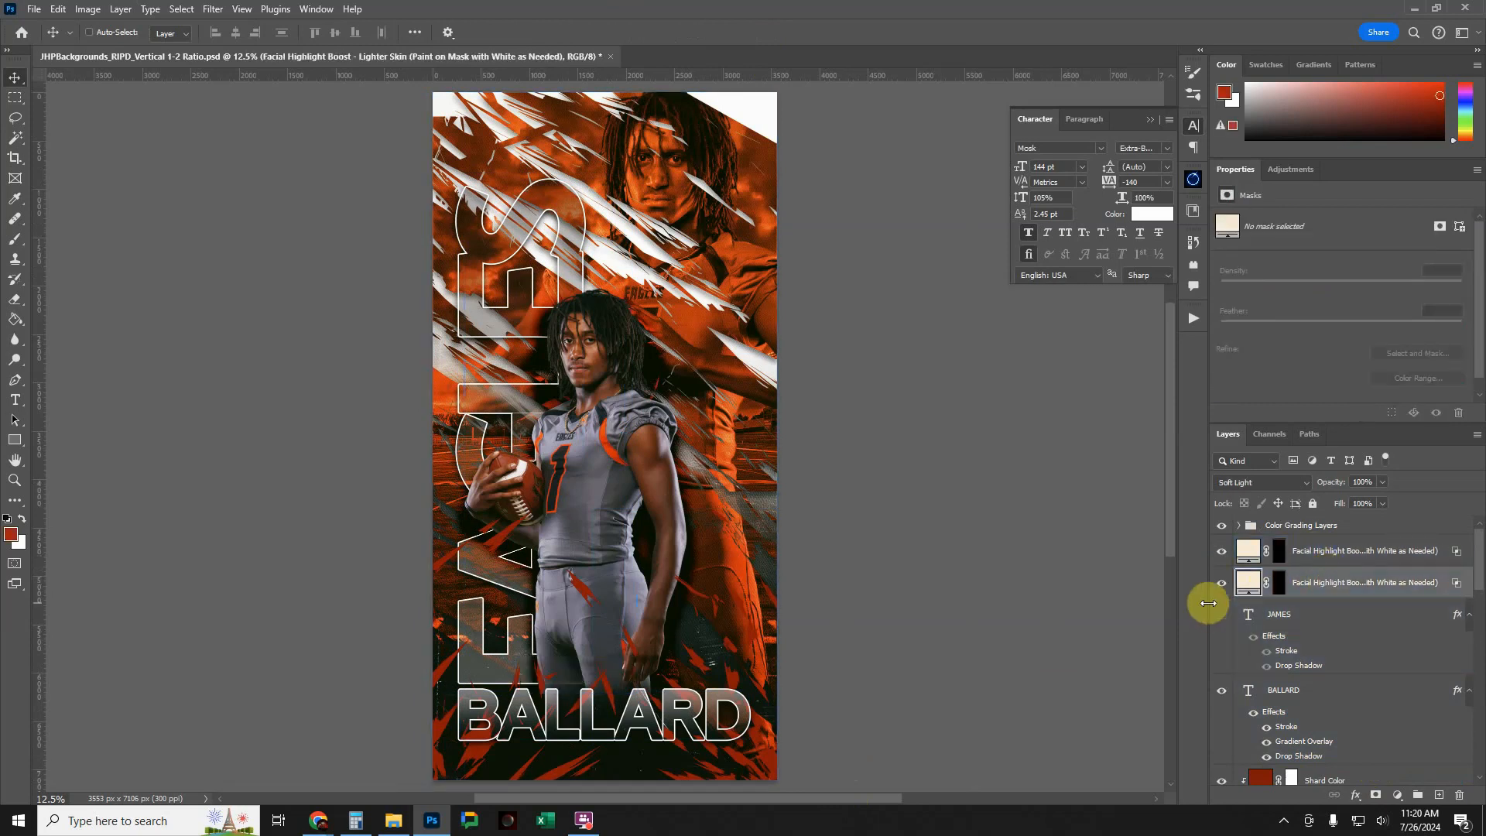
pyautogui.click(1217, 614)
pyautogui.moveTo(1205, 611); pyautogui.dragTo(1068, 630)
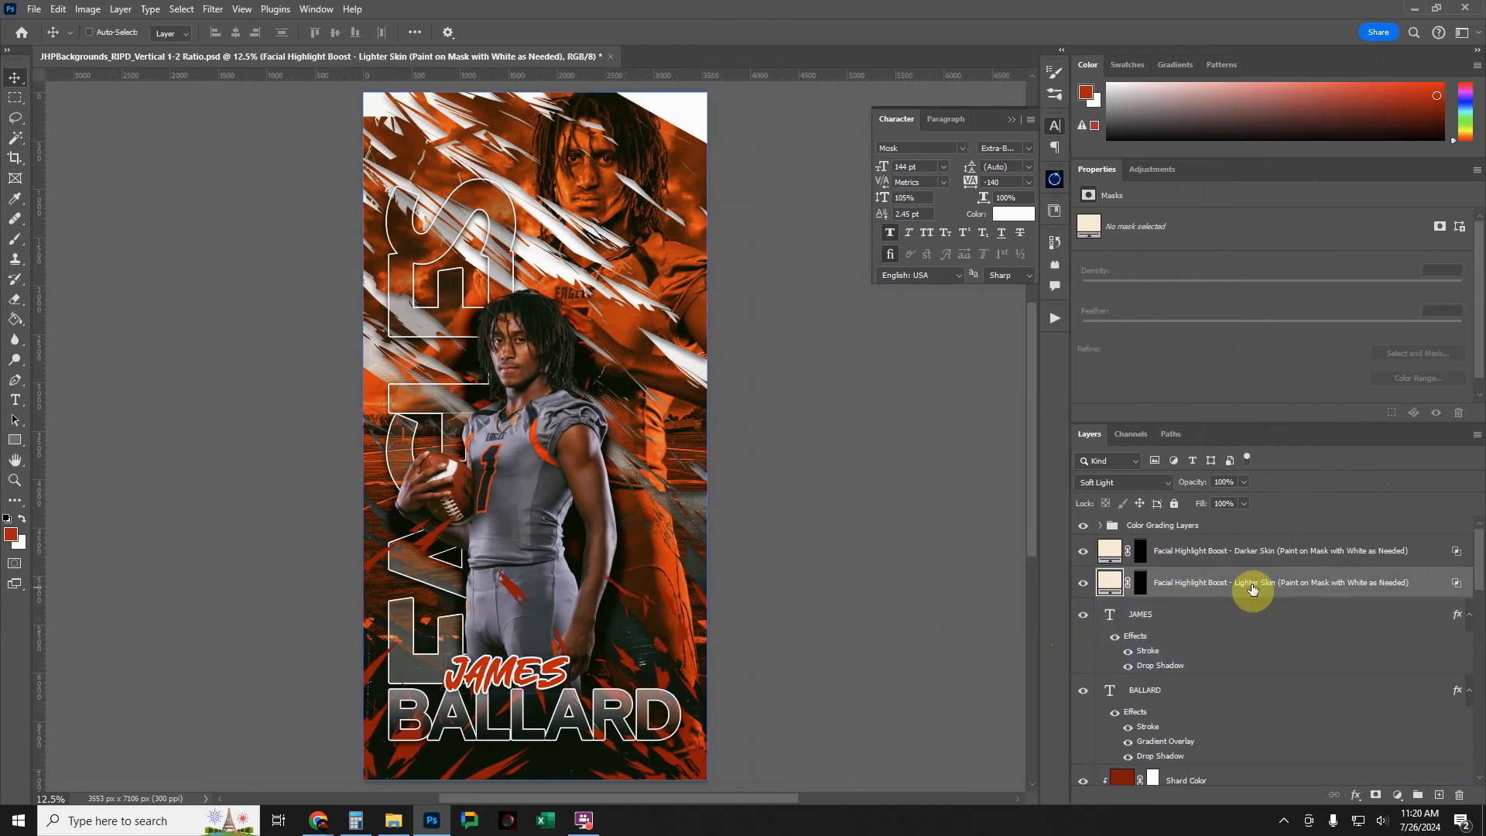
# Step: Target the mask of the Facial Highlight Boost - Darker Skin layer and set up a white brush with 40% flow
pyautogui.click(1260, 556)
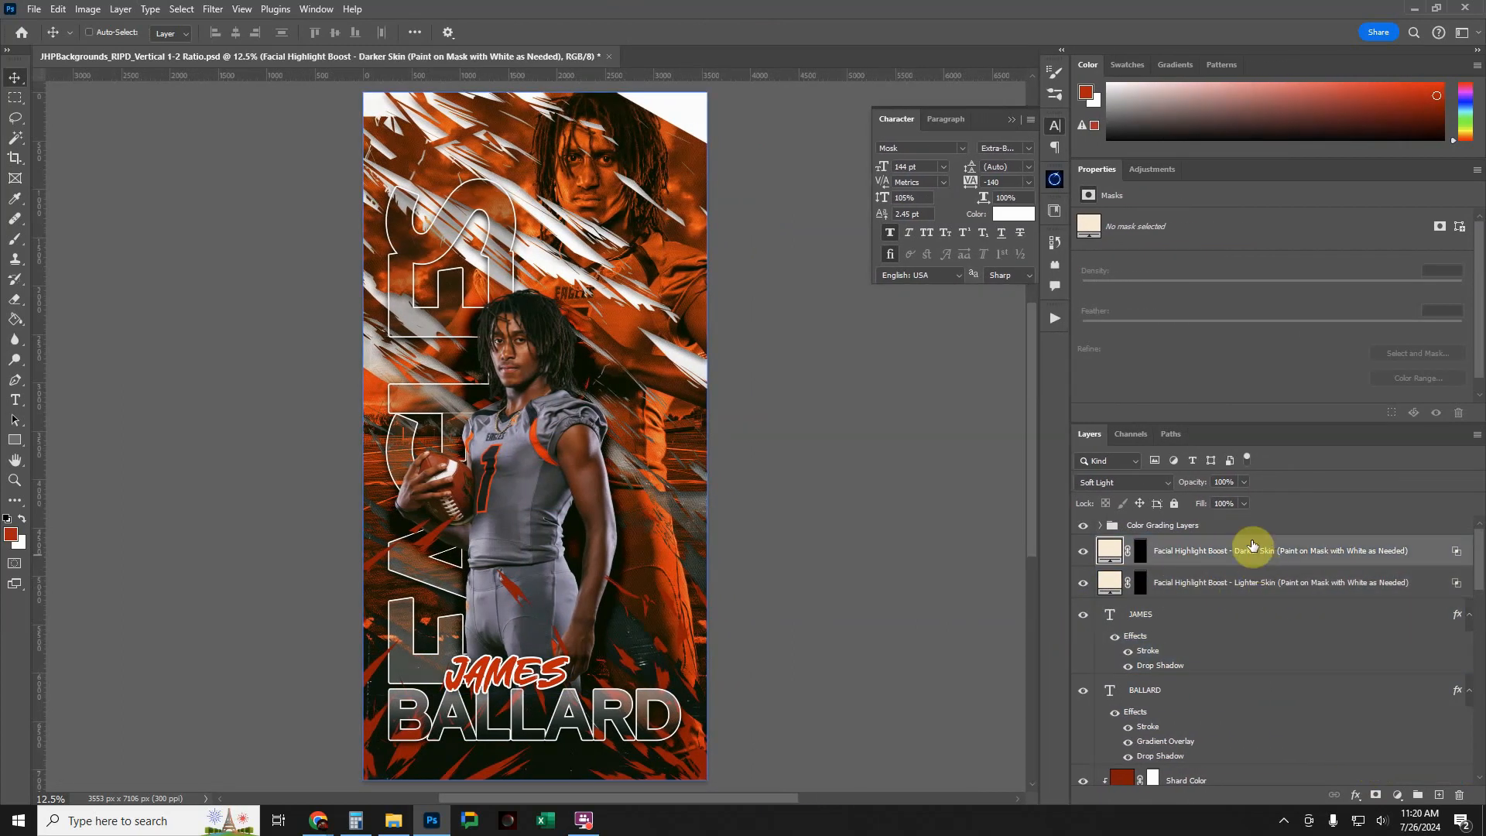
pyautogui.click(1141, 551)
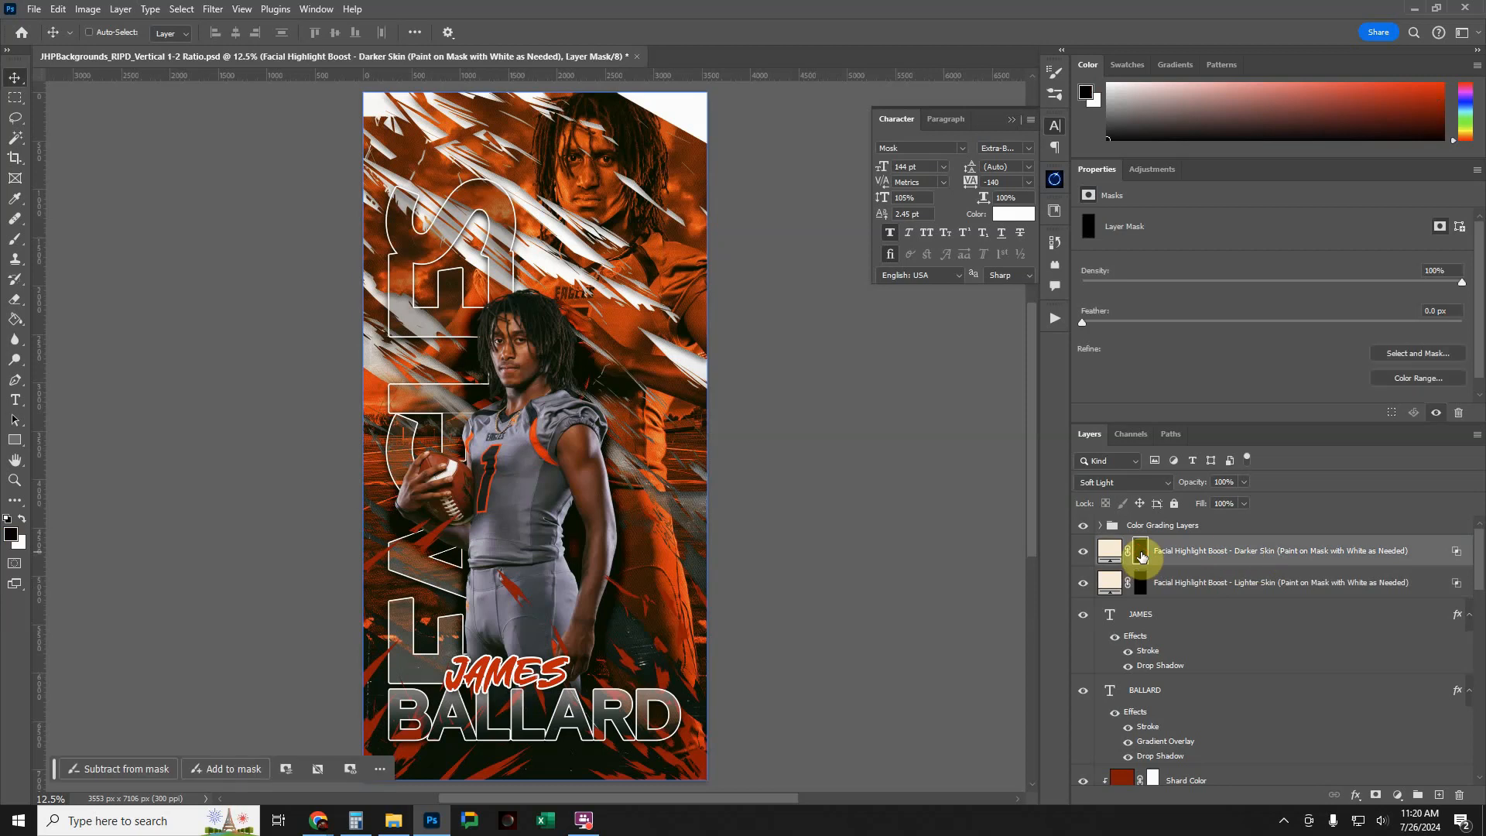
pyautogui.click(15, 238)
pyautogui.click(20, 517)
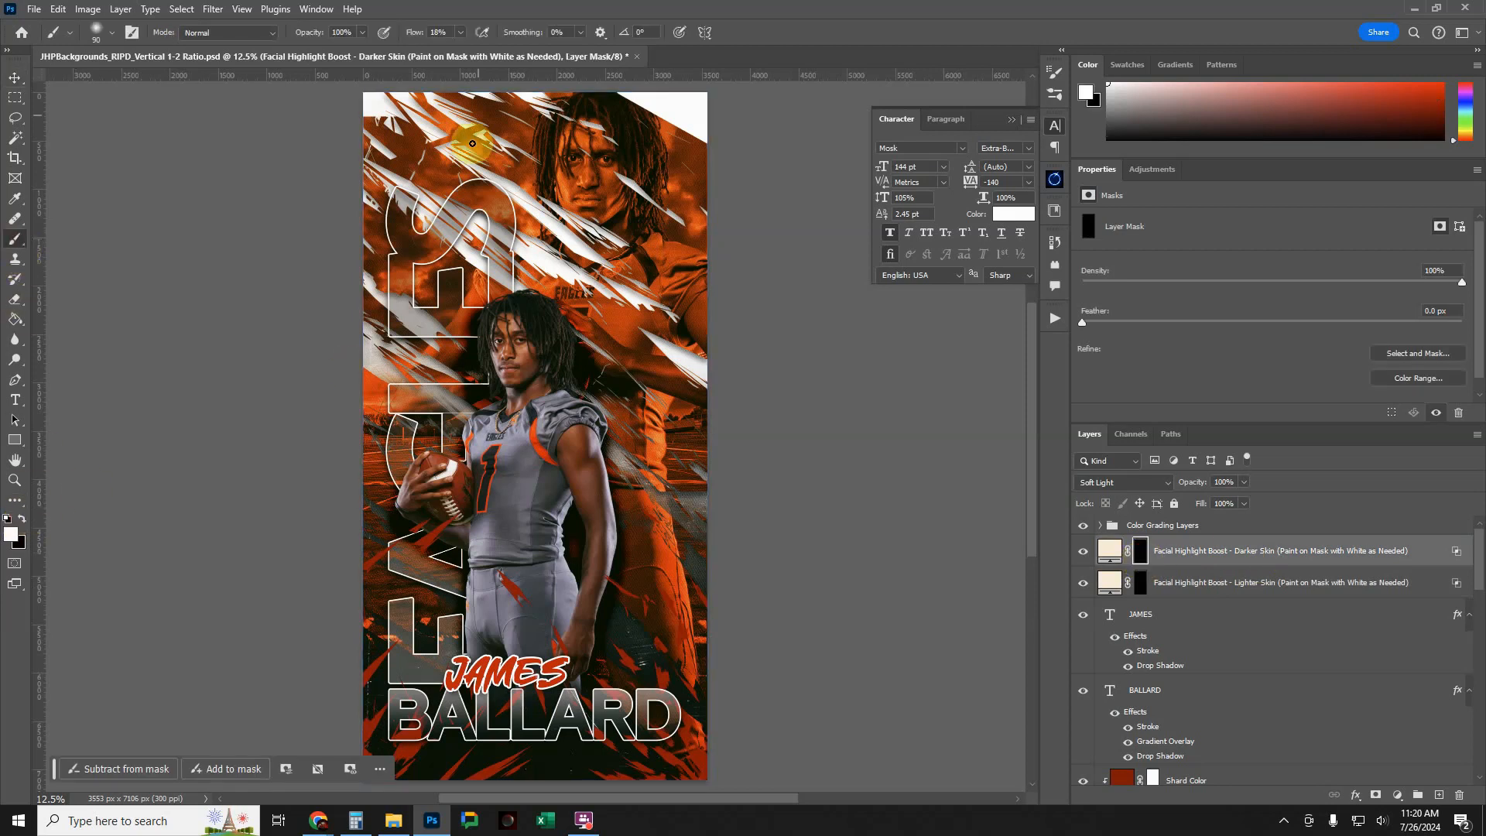
pyautogui.click(460, 37)
pyautogui.moveTo(462, 50); pyautogui.dragTo(479, 52)
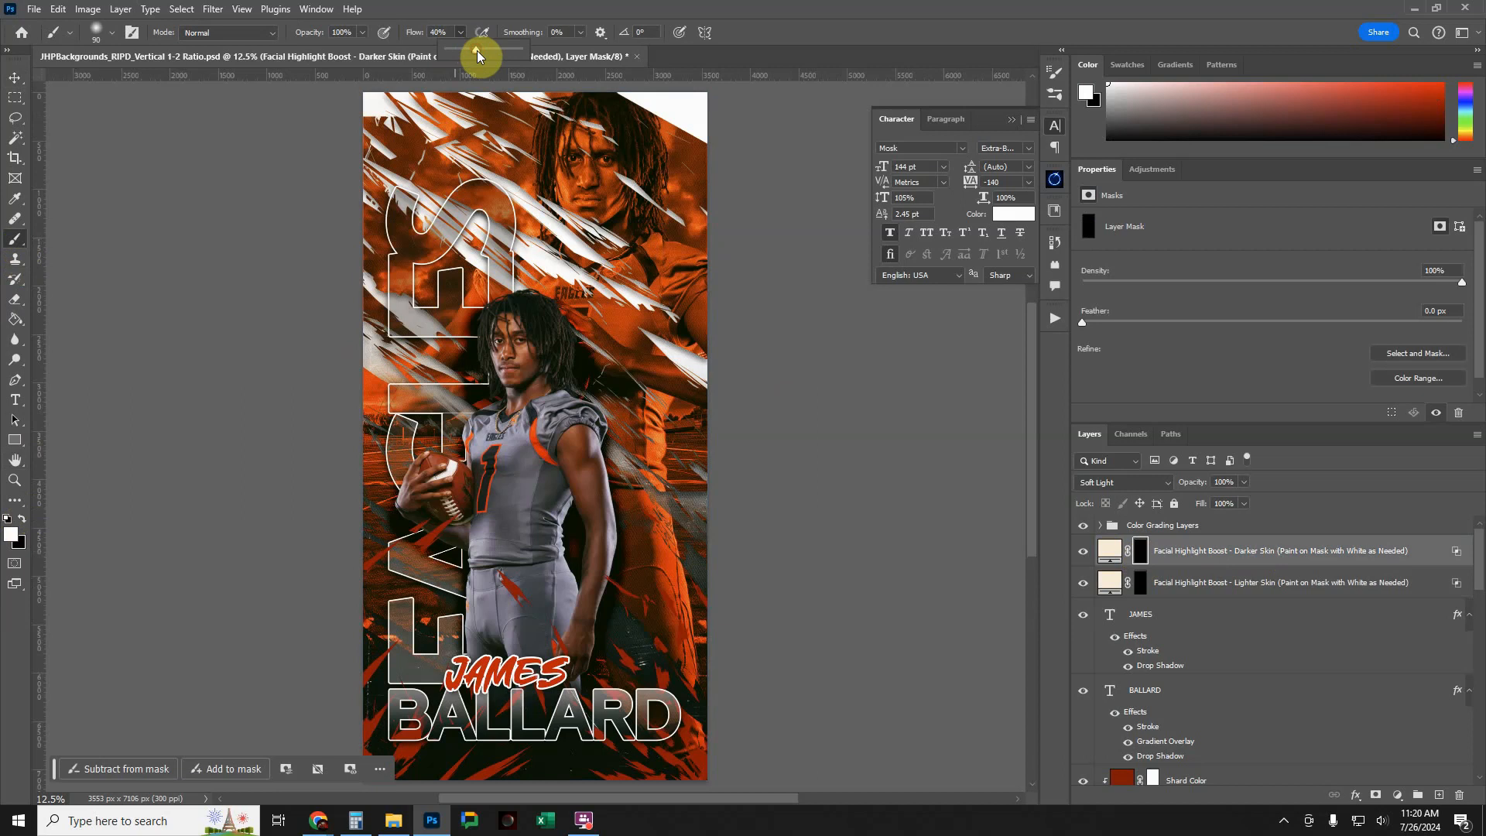
pyautogui.click(811, 31)
# Step: Paint over the foreground athlete's face on the mask with a 300 px brush and reduce the brush to 175 px
pyautogui.press(']')
pyautogui.press(']')
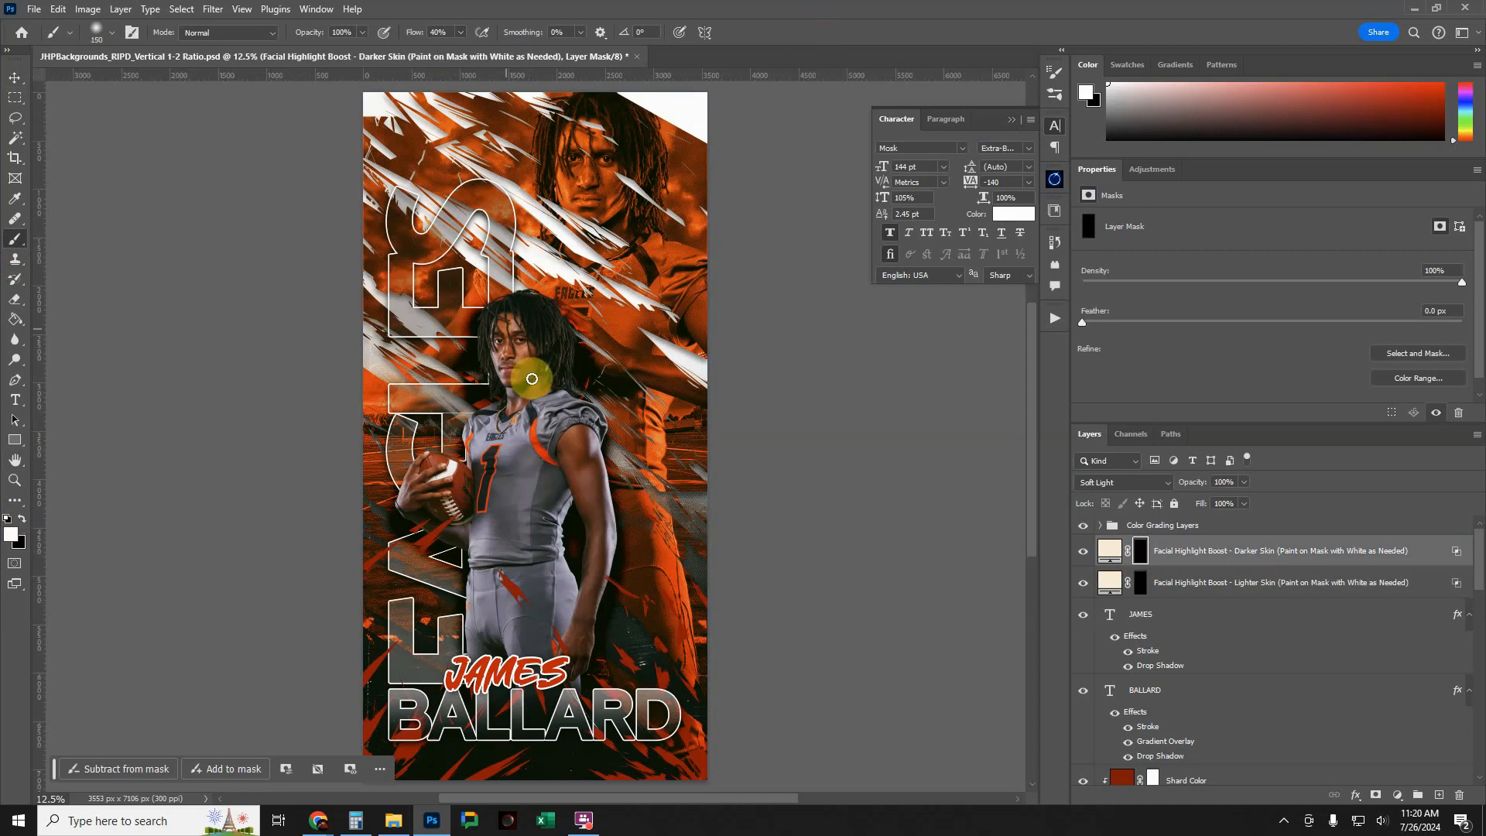
pyautogui.press(']')
pyautogui.press(']')
pyautogui.press(']')
pyautogui.press(']')
pyautogui.moveTo(507, 333); pyautogui.dragTo(519, 356)
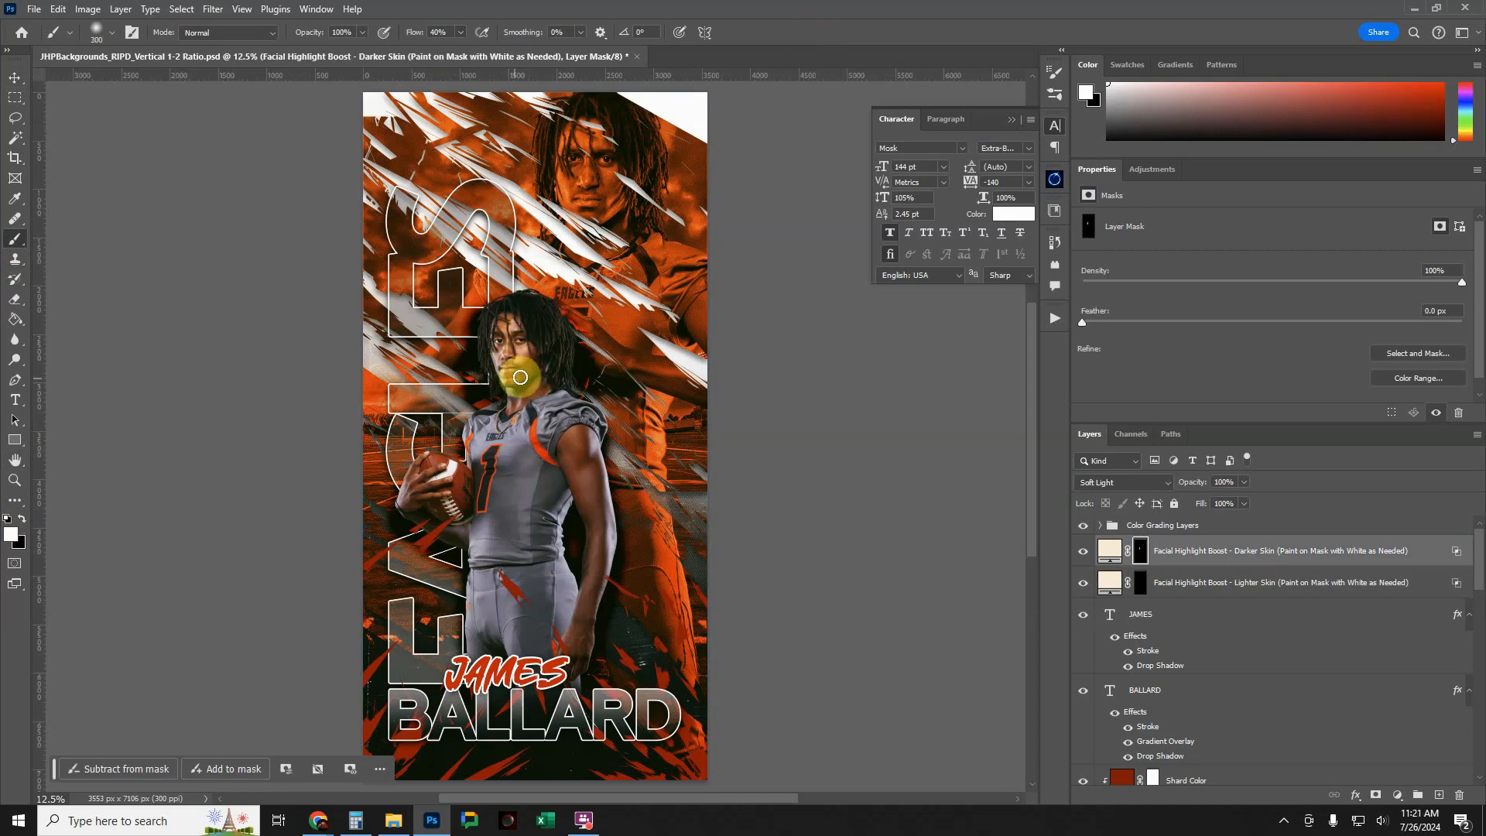
pyautogui.press('[')
pyautogui.press('[')
pyautogui.press('[')
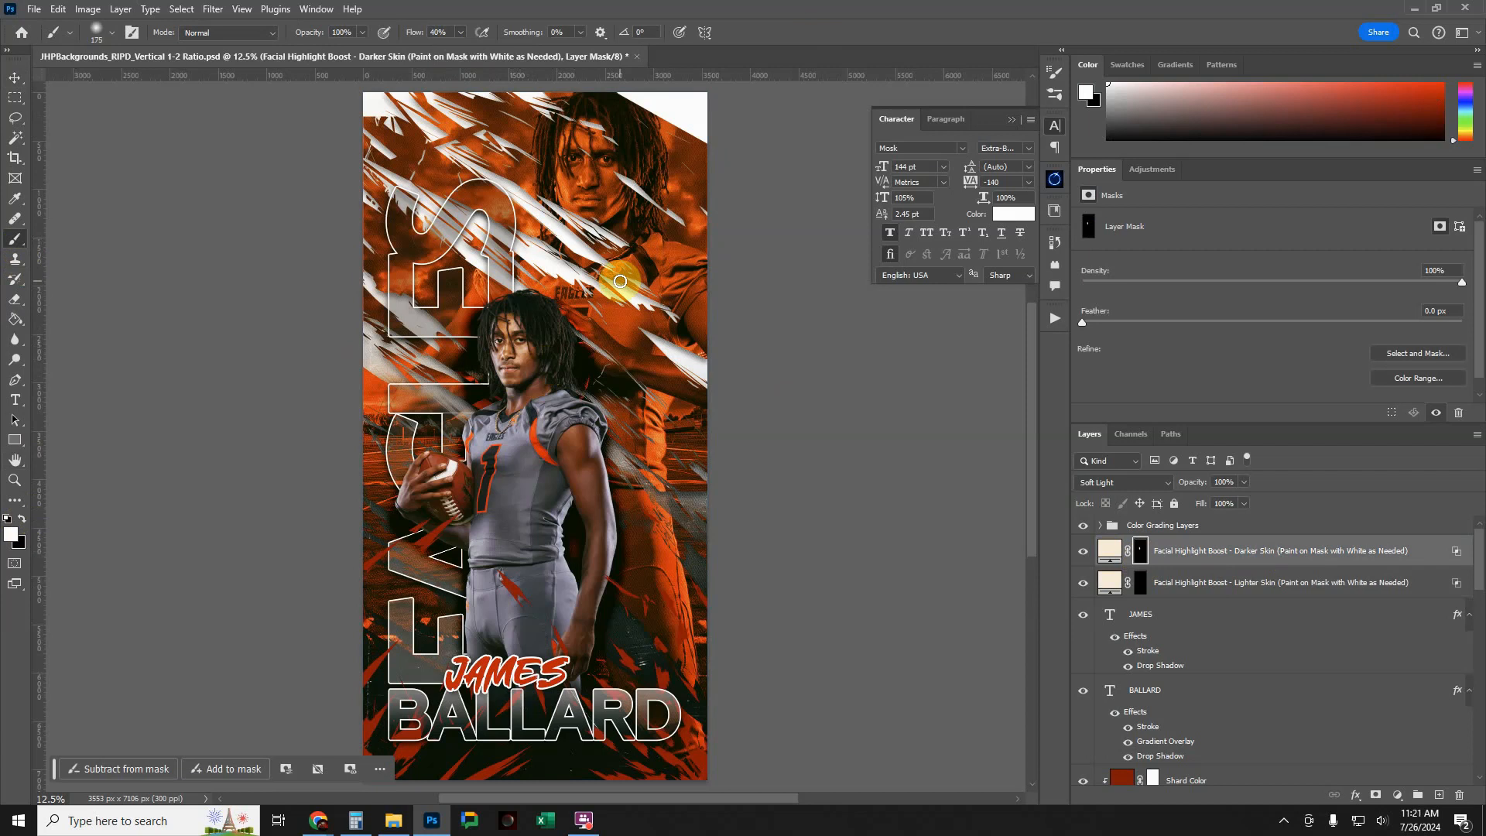
# Step: Change the Darker Skin highlight fill to the light orange-pink ffdbd1, basing its hue on the uniform's orange trim
pyautogui.click(1112, 553)
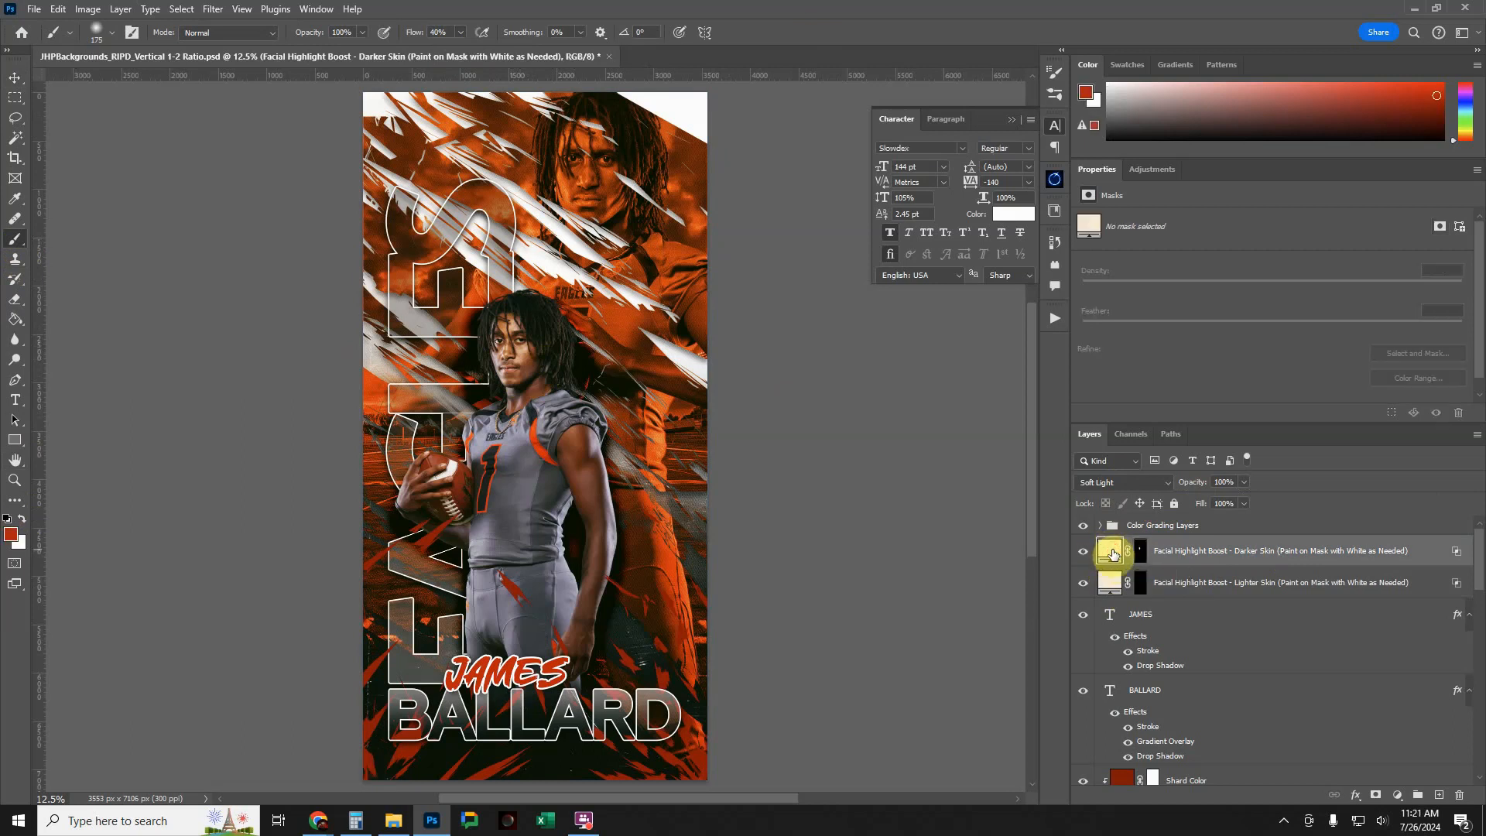
pyautogui.doubleClick(1112, 552)
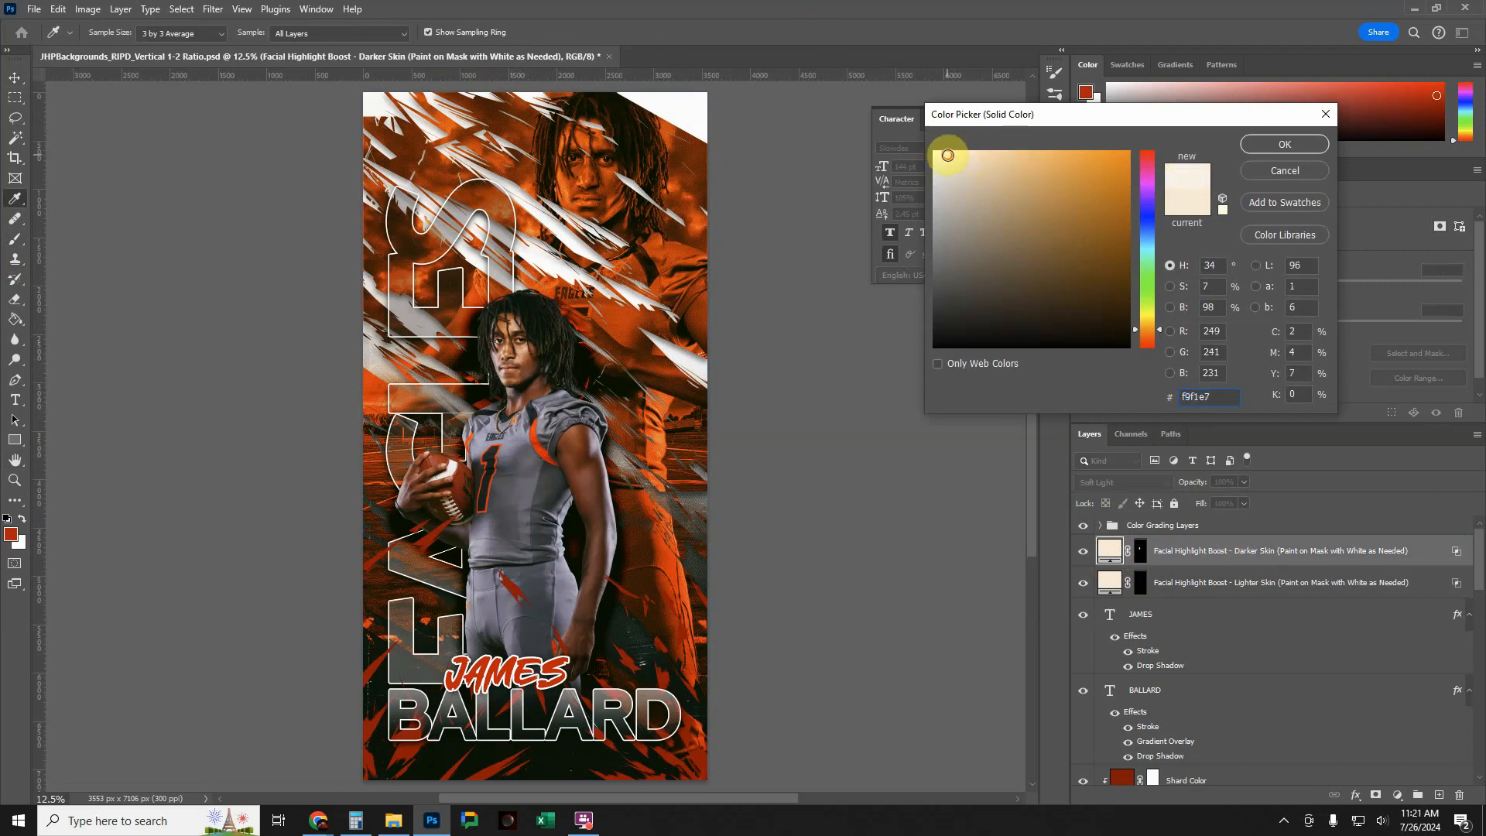
pyautogui.click(582, 430)
pyautogui.moveTo(1078, 219)
pyautogui.mouseDown()
pyautogui.moveTo(1047, 158)
pyautogui.moveTo(968, 155)
pyautogui.mouseUp()
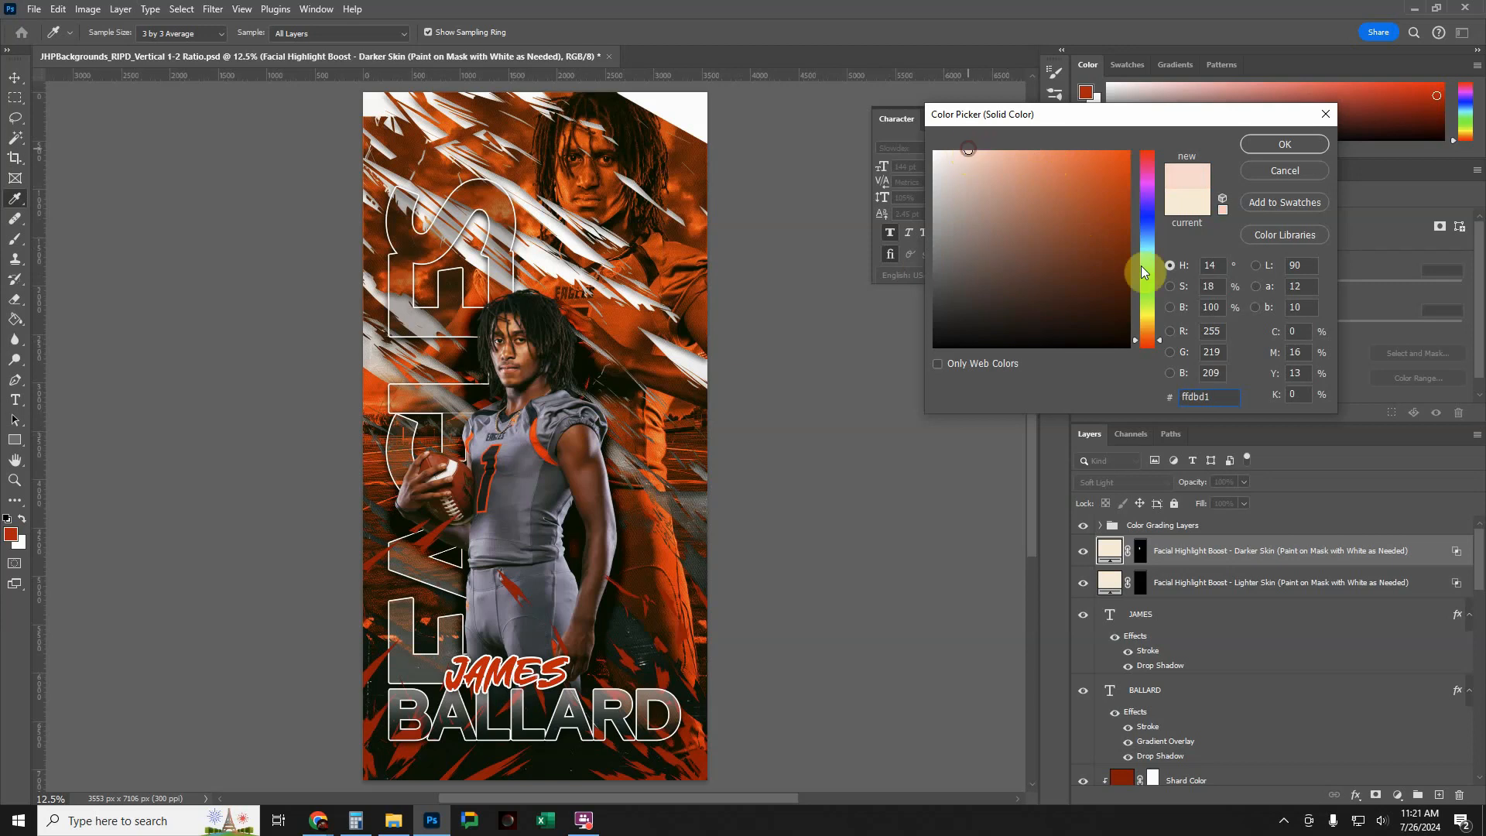
pyautogui.click(1256, 150)
# Step: Compare the face with the Darker Skin highlight layer hidden and shown, and lower the layer's opacity to 65%
pyautogui.click(1083, 554)
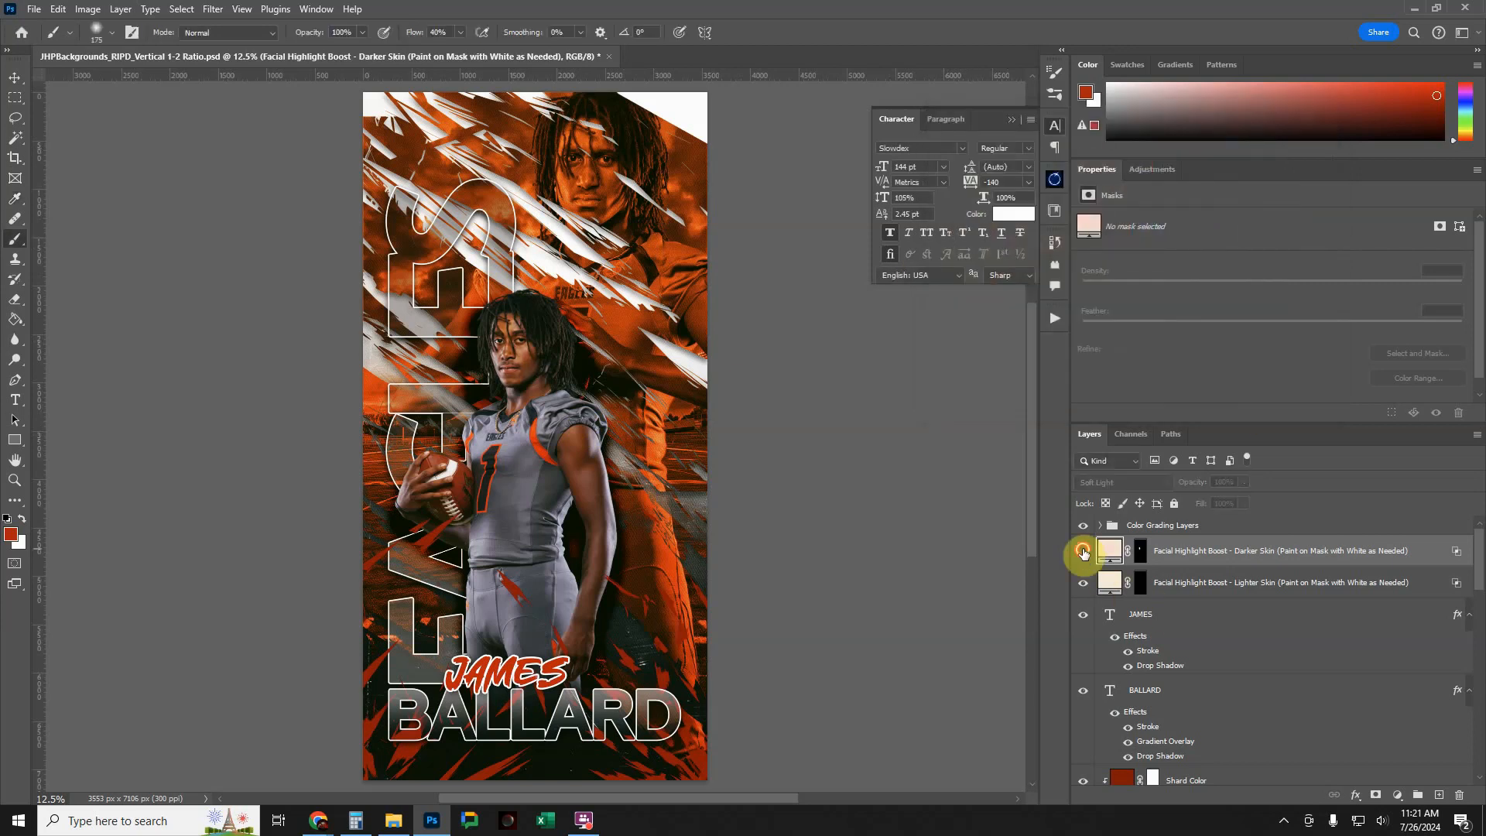
pyautogui.click(1083, 554)
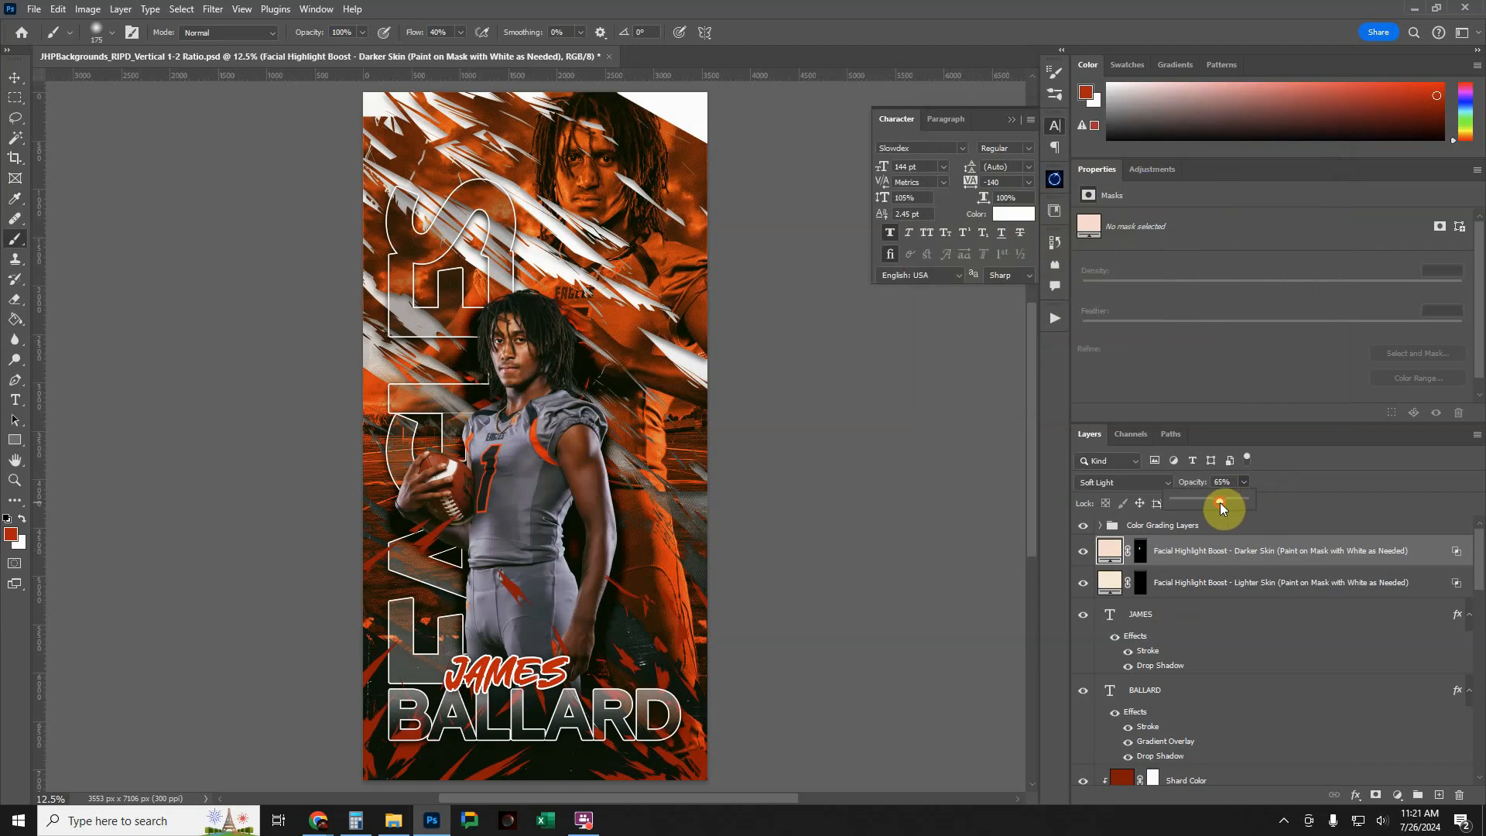
pyautogui.click(1083, 551)
pyautogui.click(1082, 551)
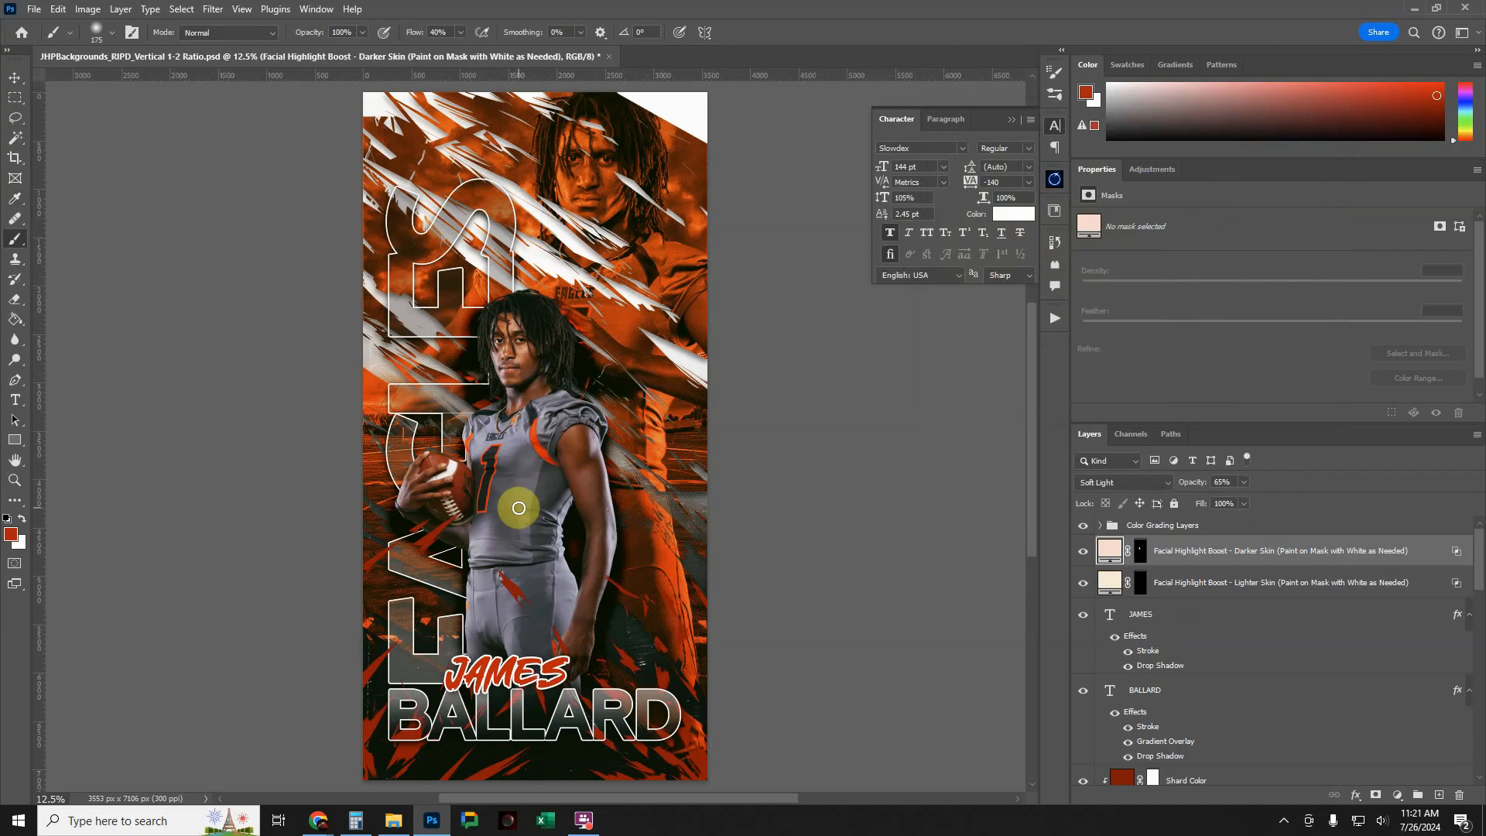
# Step: Set the upper Shard Color fill to the orange fe3a00 sampled from the foreground athlete's jersey trim
pyautogui.scroll(-3, 1165, 658)
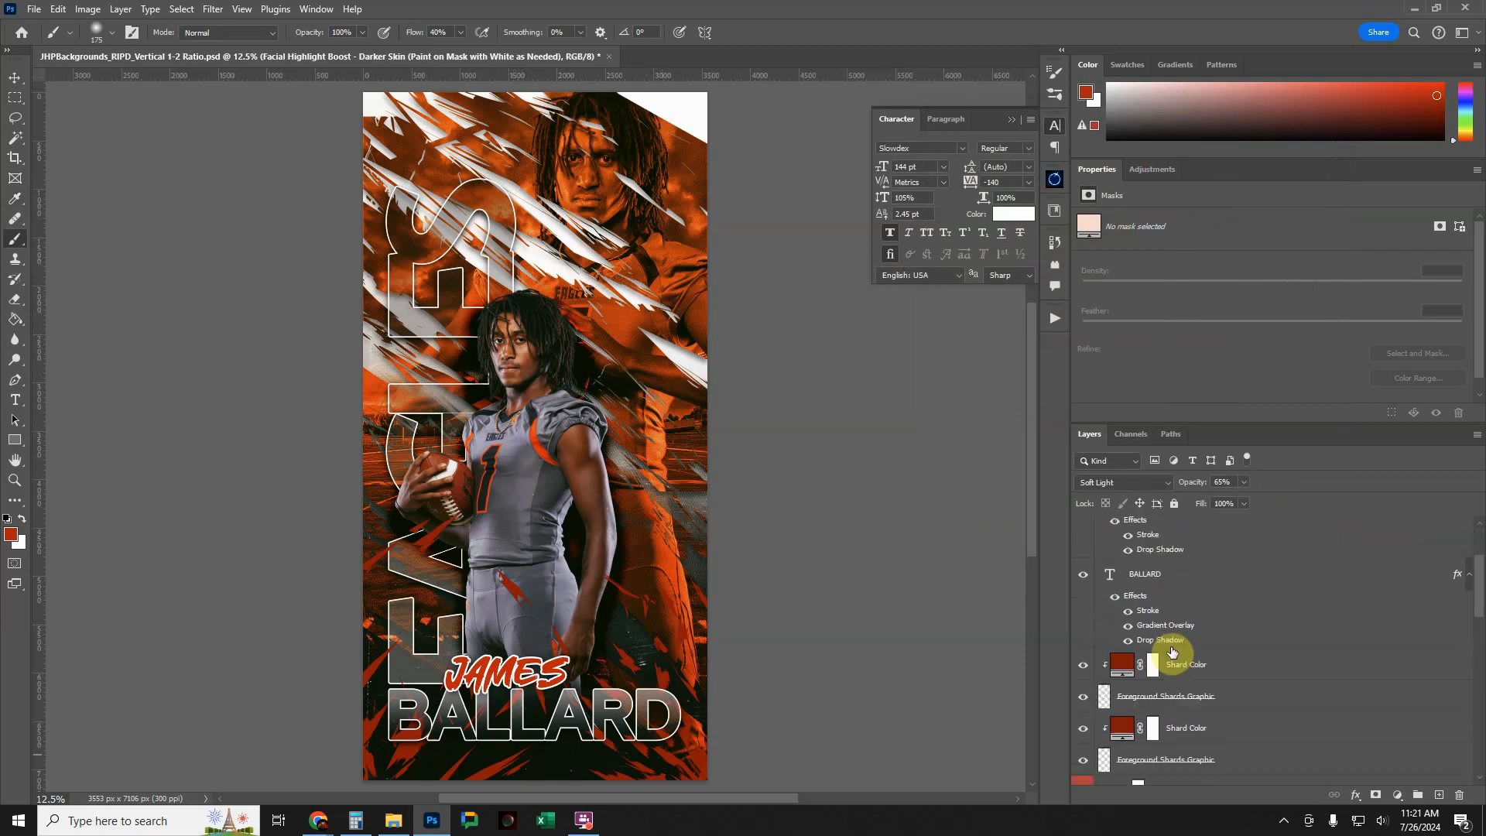
pyautogui.doubleClick(1122, 664)
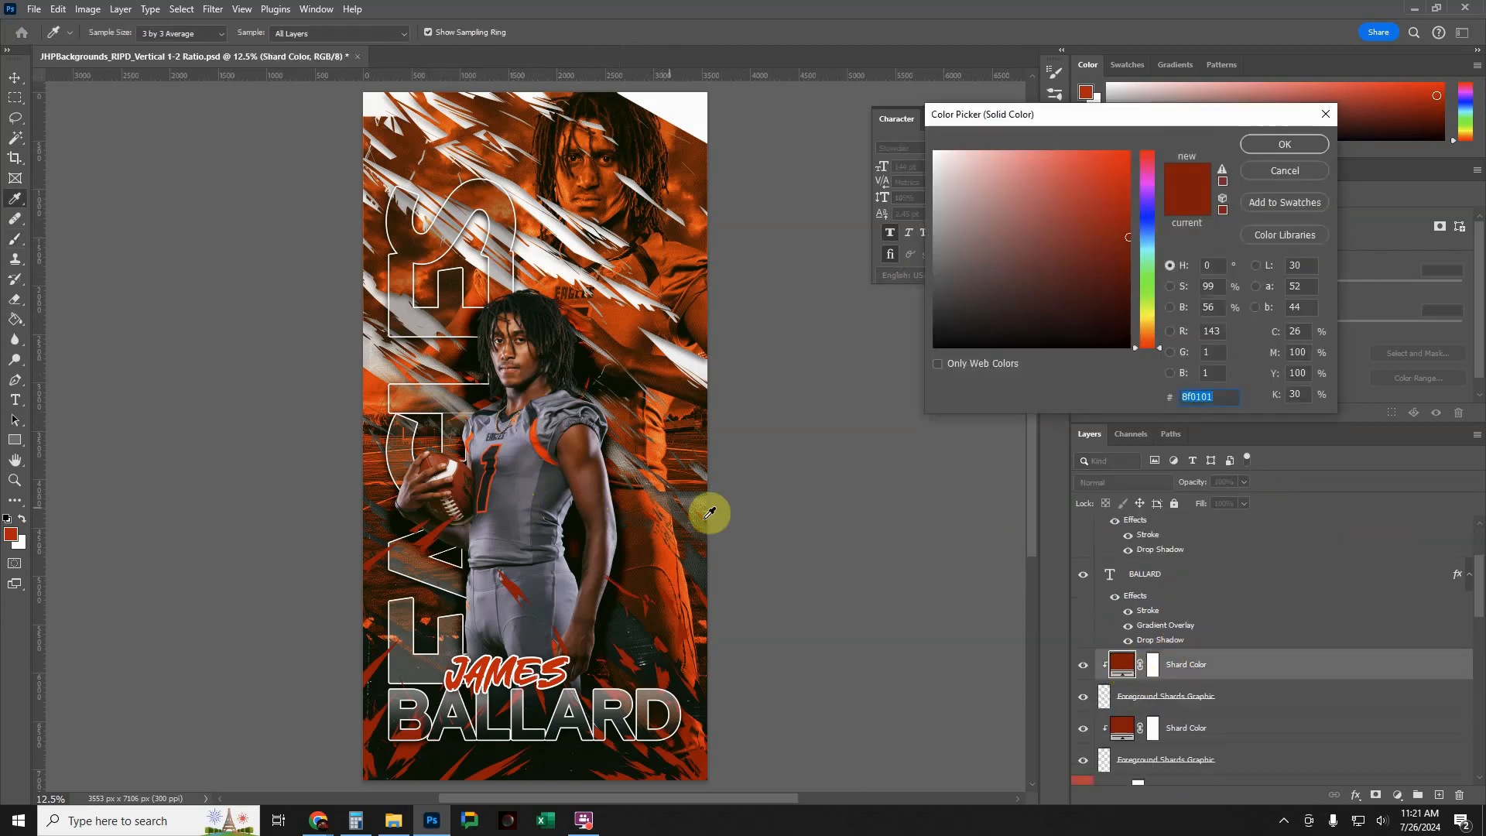
pyautogui.click(536, 427)
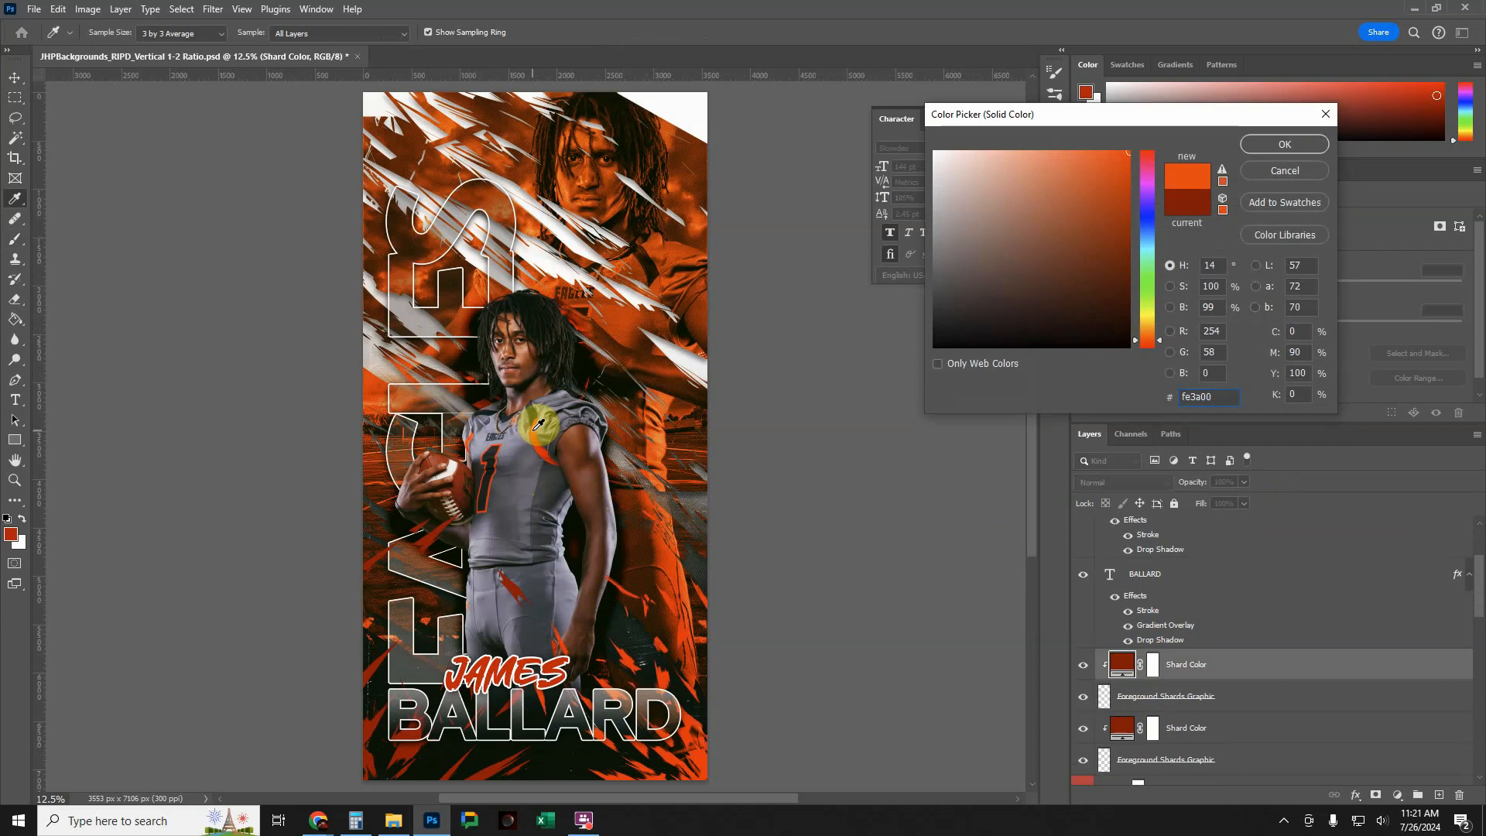
pyautogui.click(1284, 145)
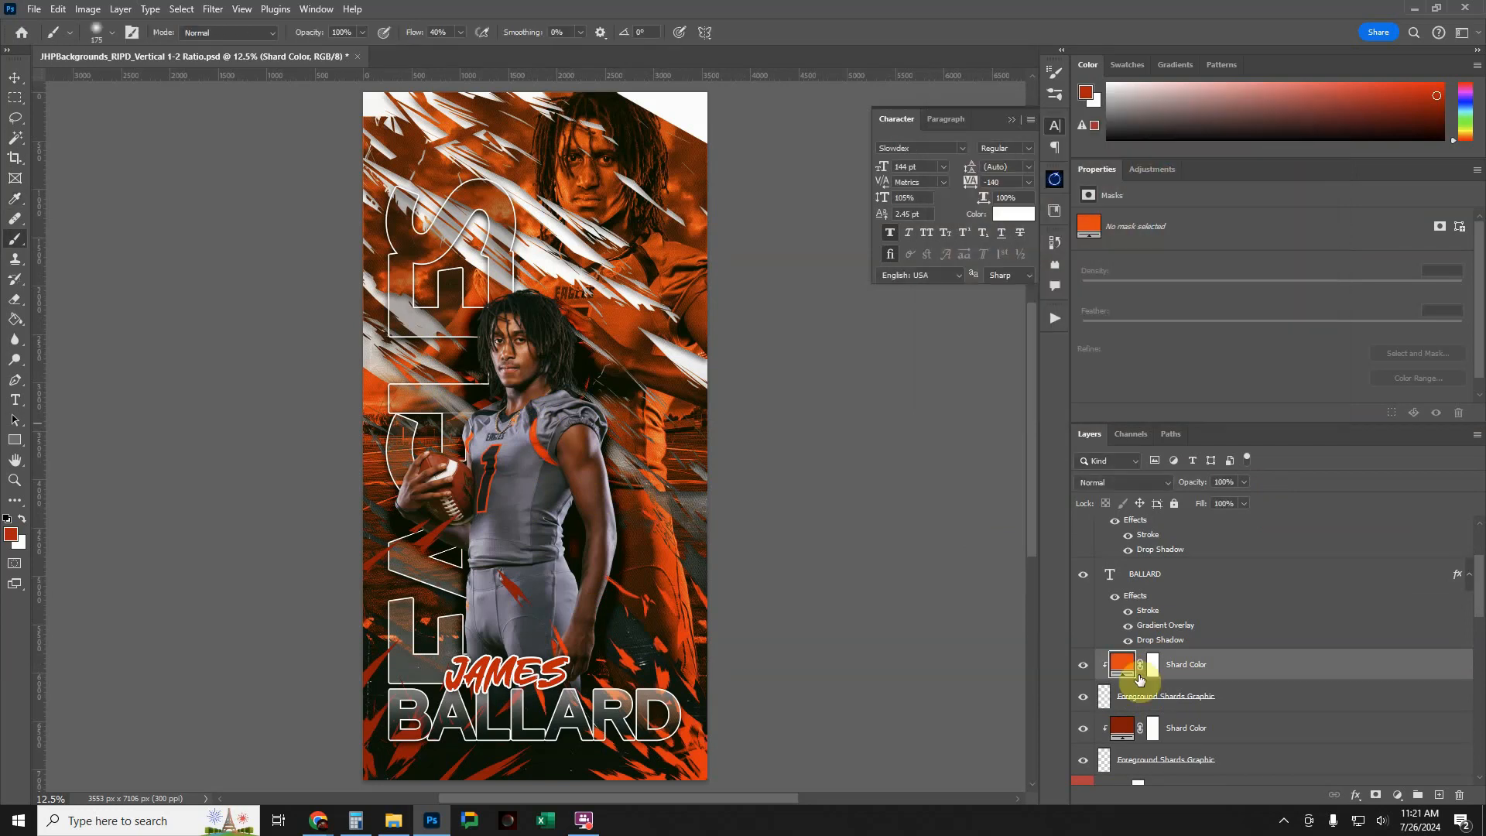
# Step: Try orange and black on the lower Shard Color fill, and set it to the gray 5d5d5e sampled from the jersey
pyautogui.doubleClick(1120, 728)
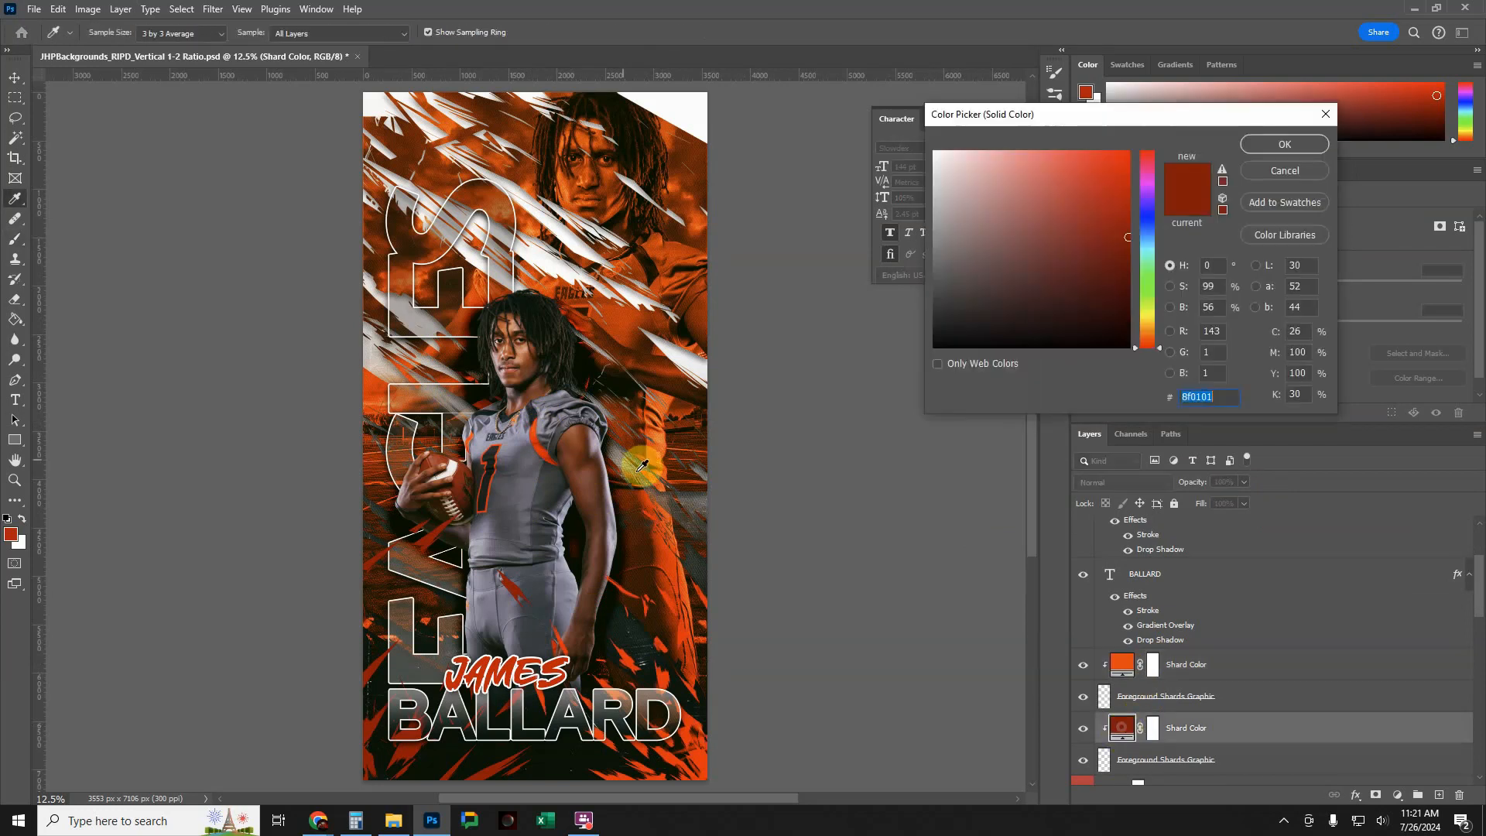
pyautogui.click(540, 425)
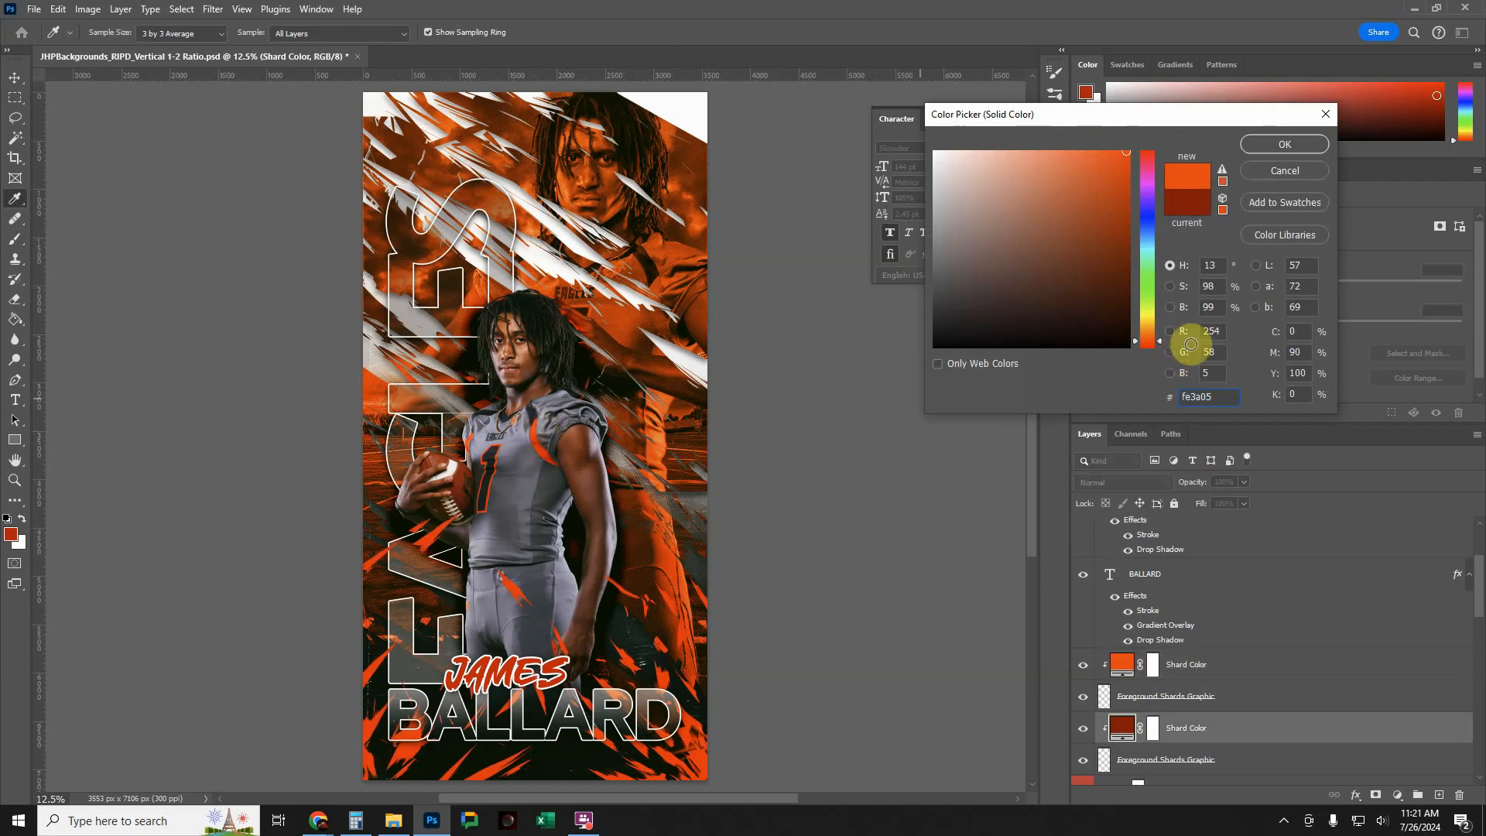
pyautogui.moveTo(1056, 305); pyautogui.dragTo(849, 407)
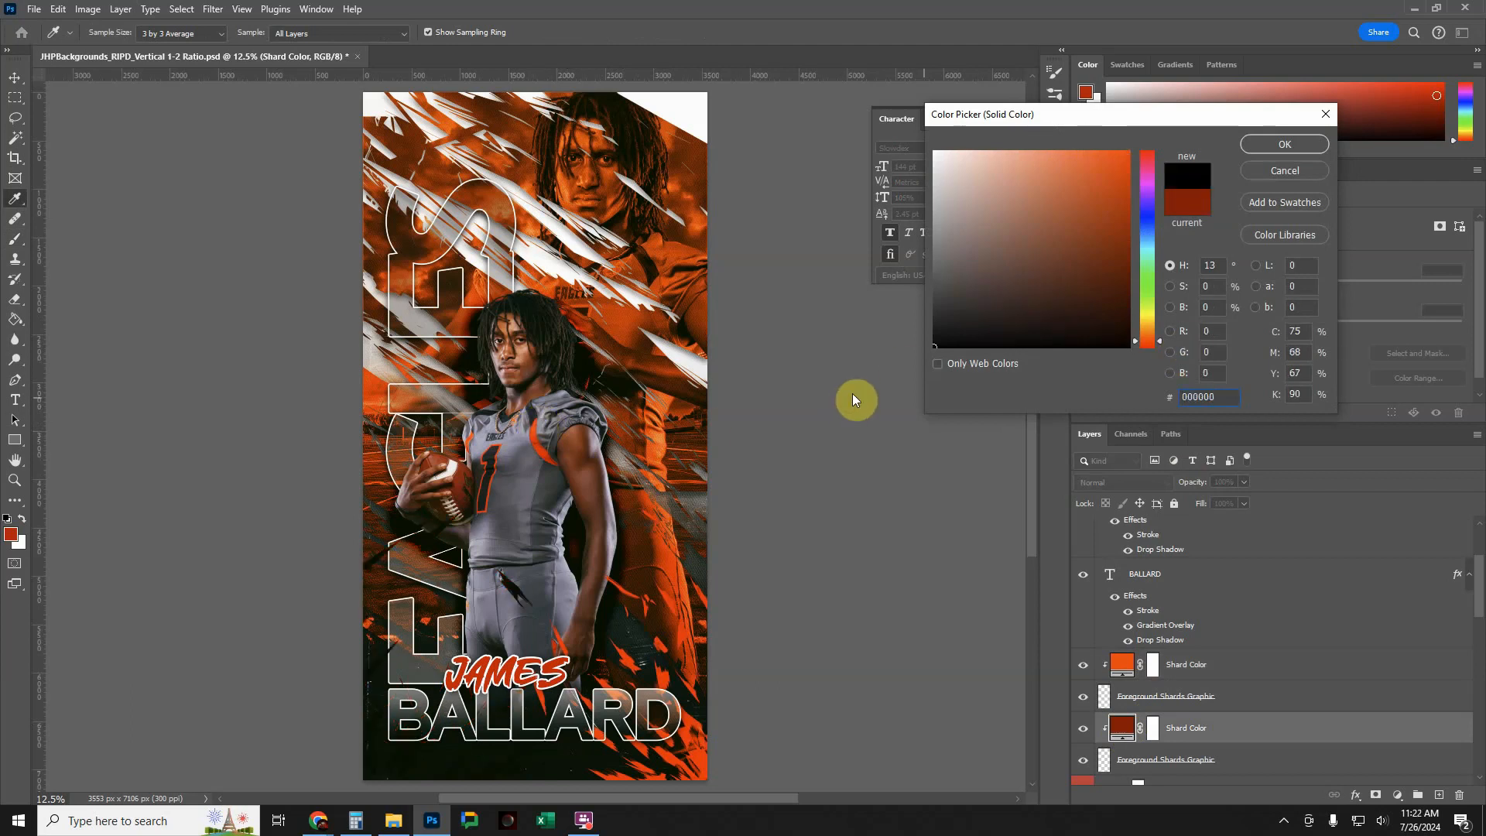
pyautogui.click(527, 458)
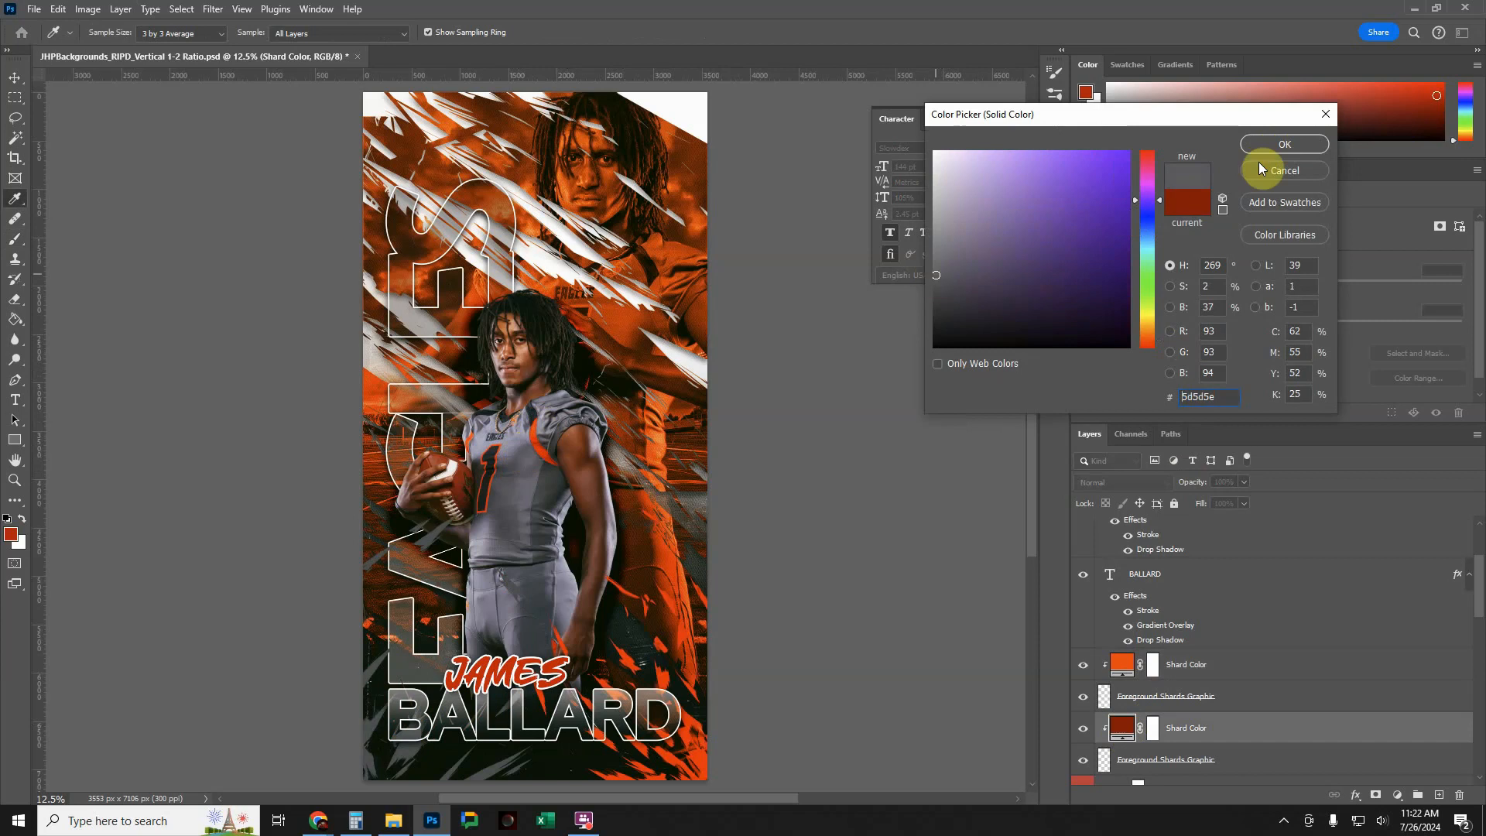
pyautogui.click(1263, 149)
# Step: Set the upper Shard Color fill to the neutral gray 616161, starting from a color sampled on the jersey
pyautogui.doubleClick(1122, 664)
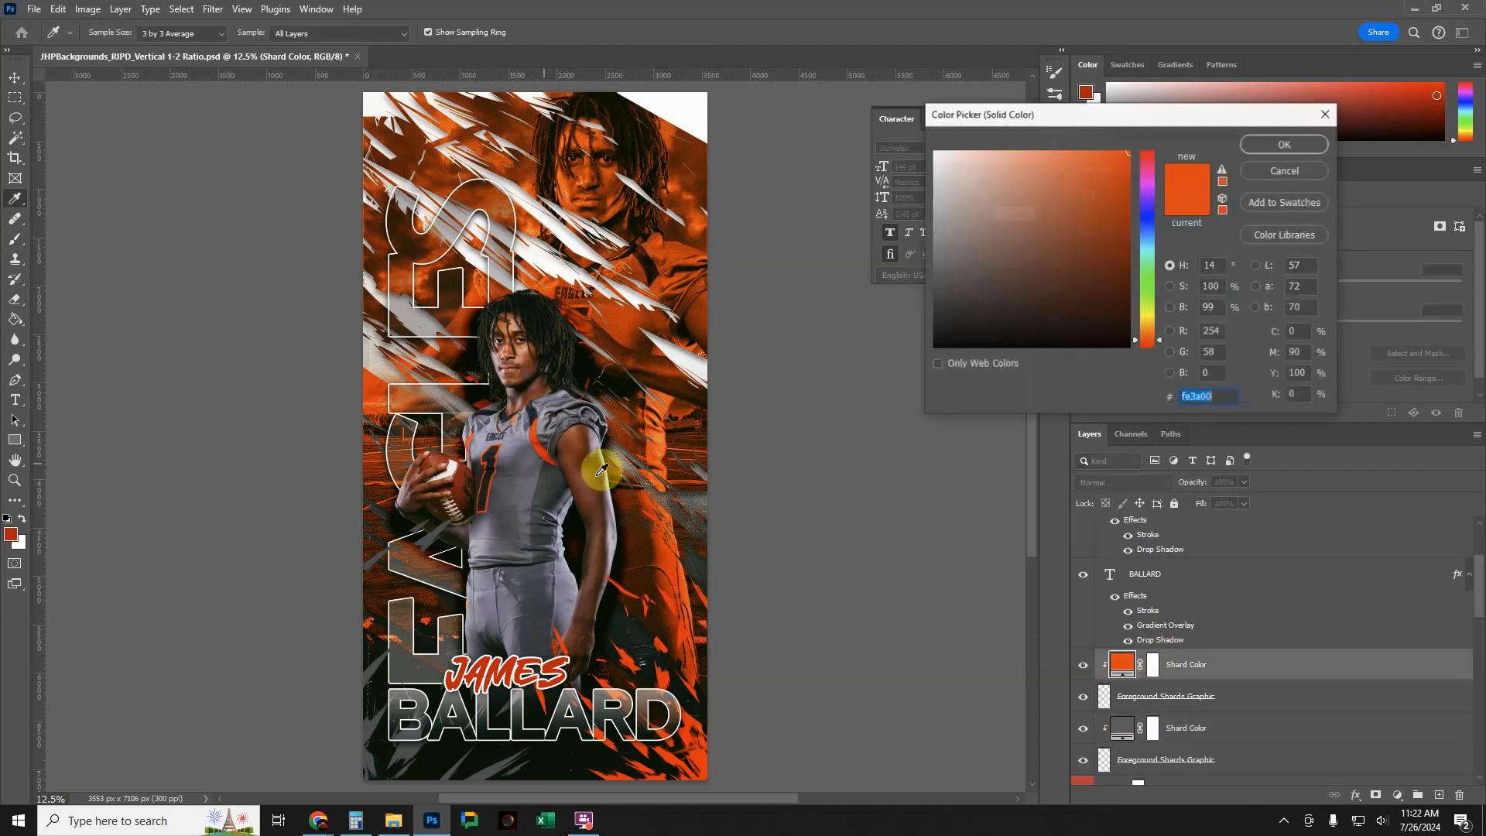
pyautogui.click(520, 493)
pyautogui.moveTo(952, 267); pyautogui.dragTo(910, 266)
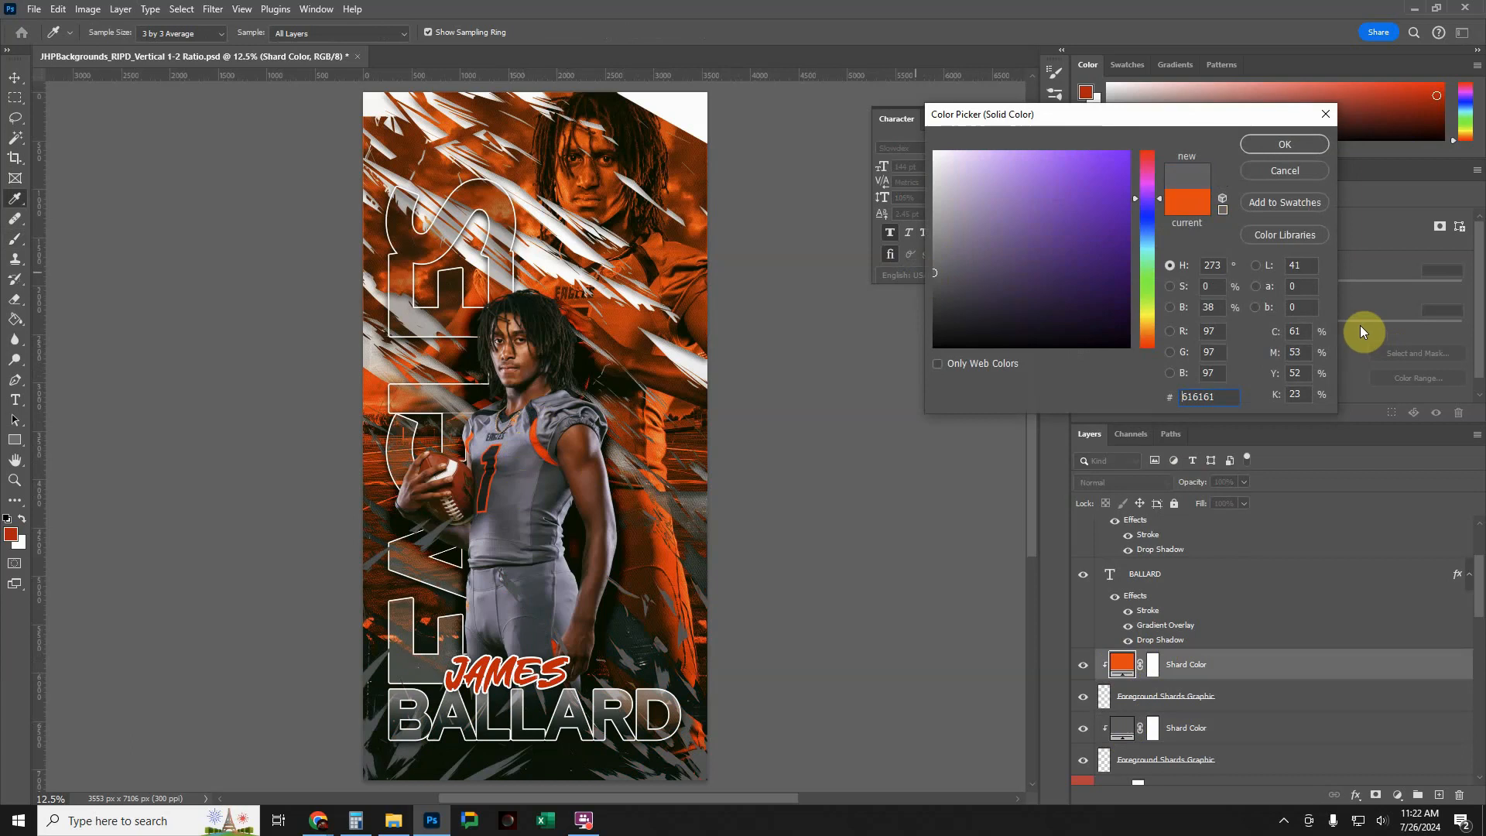
pyautogui.click(1281, 145)
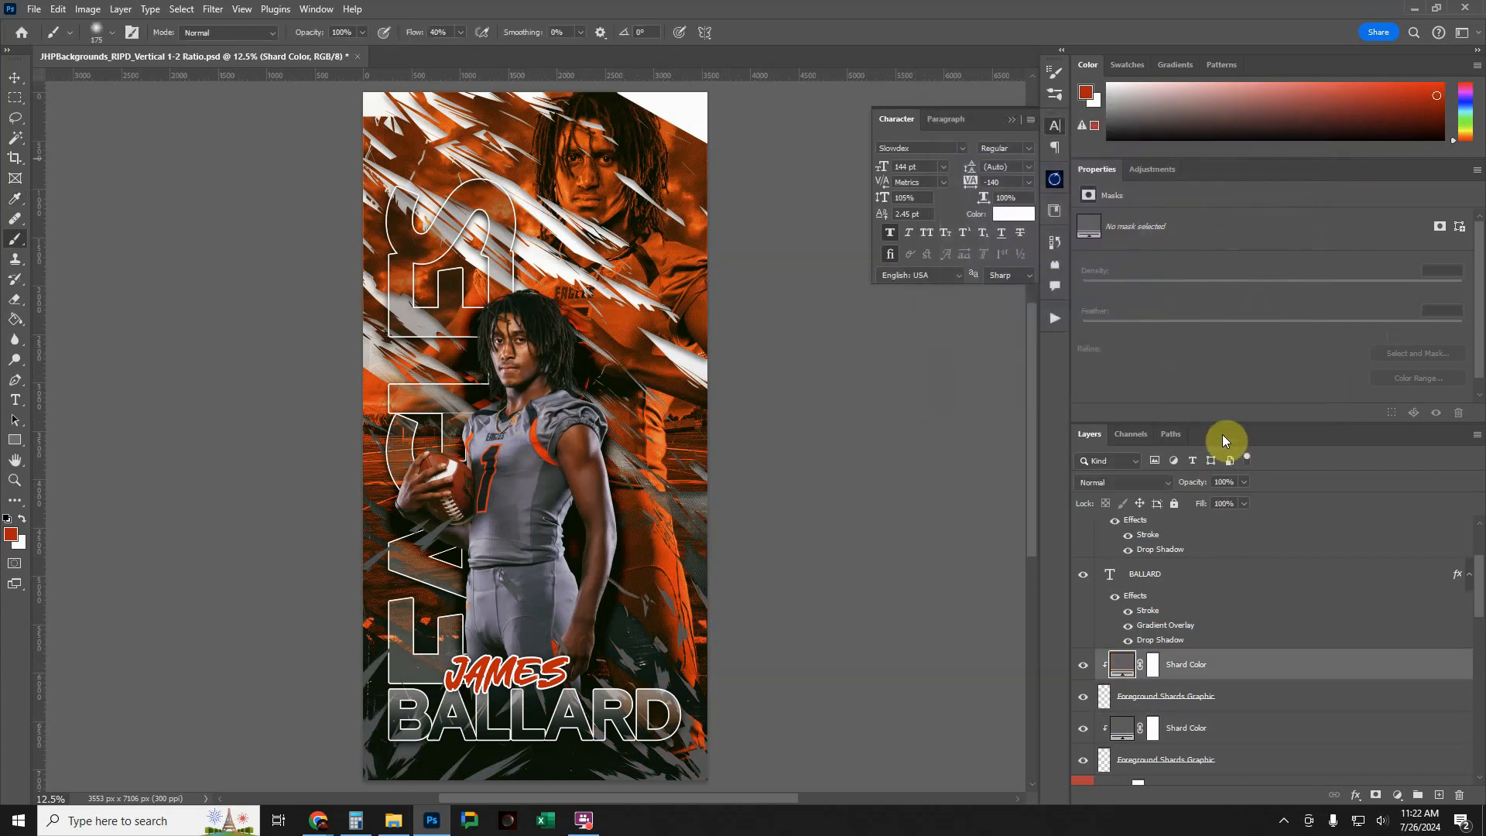